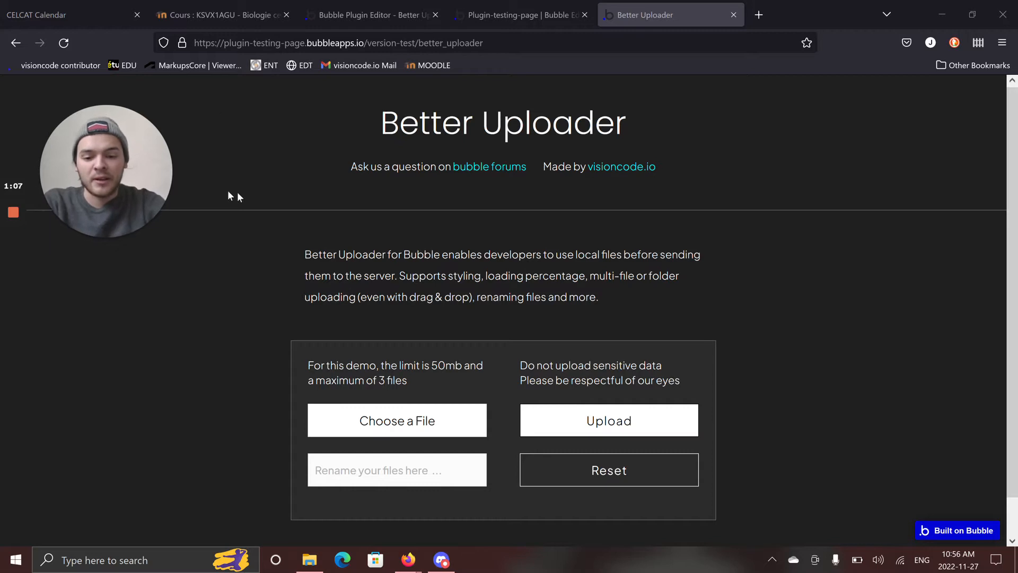
Review the Better Uploader description, including folder uploading, and the demo's file size and file count limits.
scroll(242, 206, down, 1)
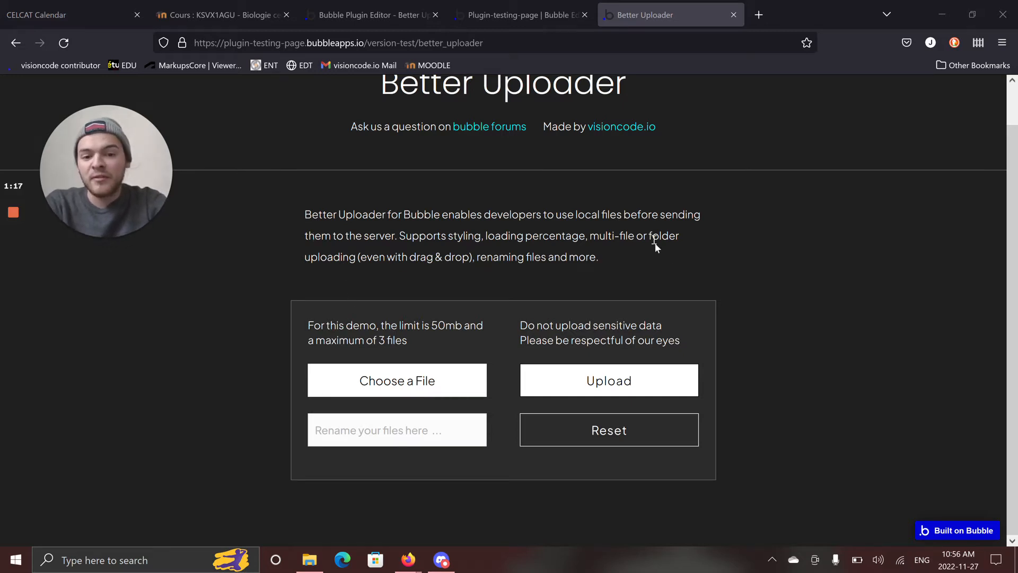
drag(647, 236, 668, 236)
click(369, 274)
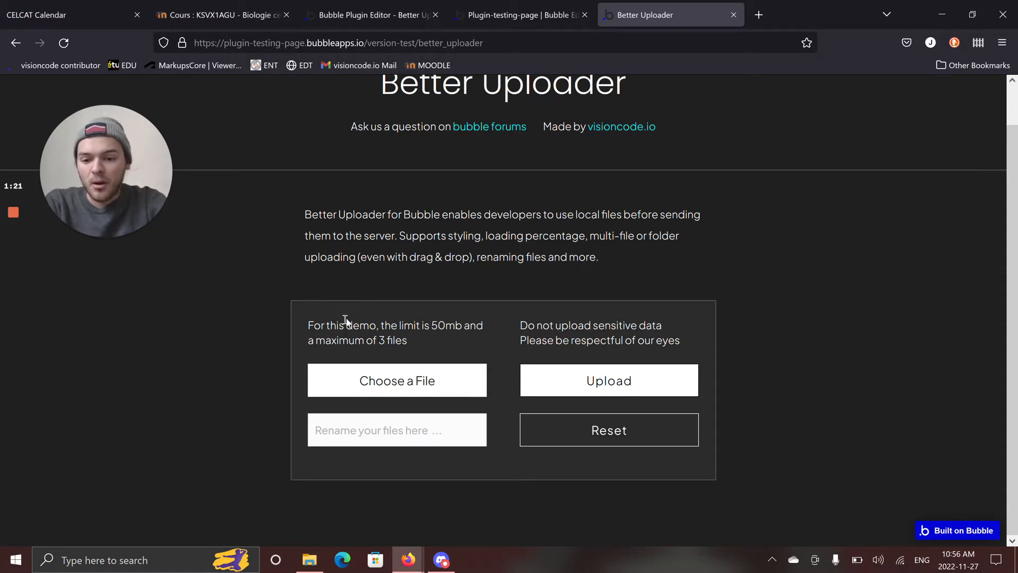
drag(307, 325, 411, 342)
click(412, 343)
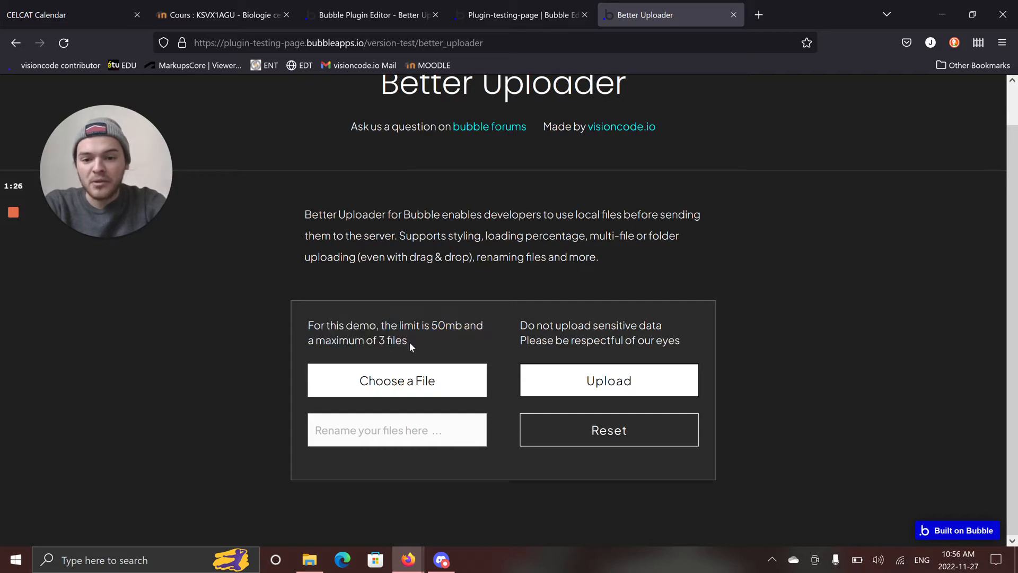
Look over the Better Uploader element's properties in the Bubble editor, and return to the live demo page.
click(513, 20)
drag(790, 379, 716, 316)
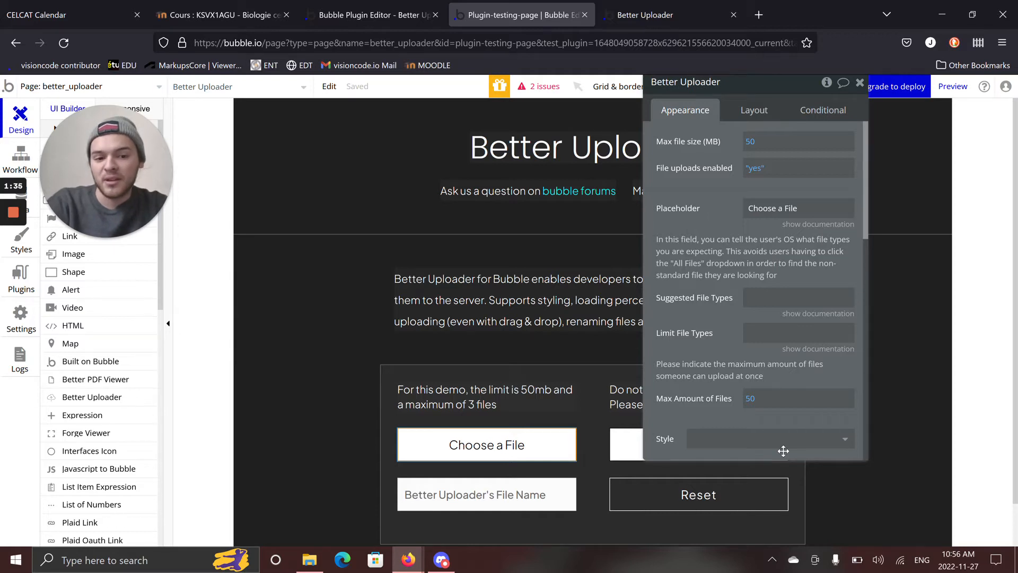
click(670, 15)
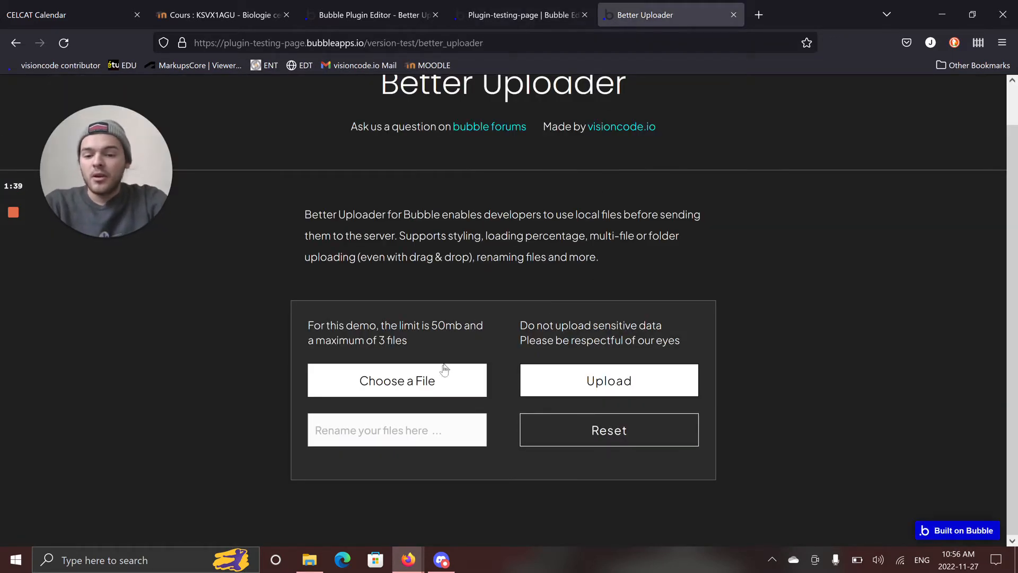
Choose the 14-11-00 screenshot PNG from the Downloads folder as the file for the uploader.
click(465, 388)
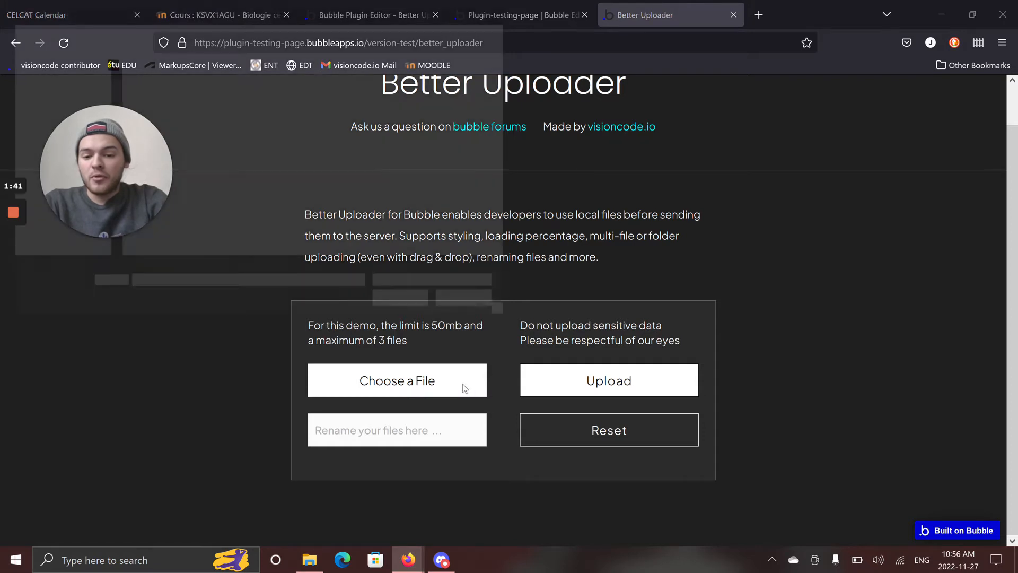
drag(134, 162, 921, 197)
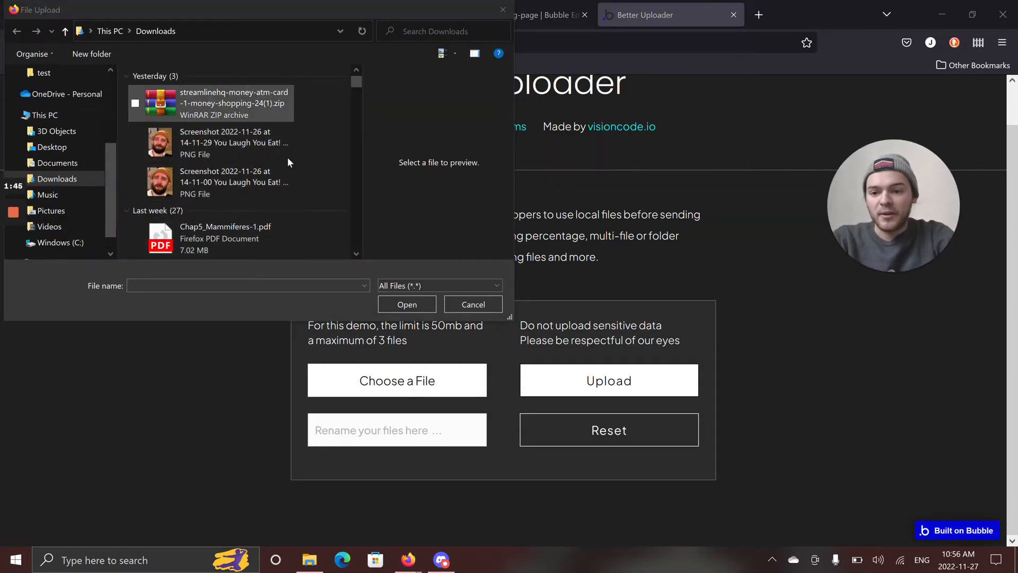
click(223, 174)
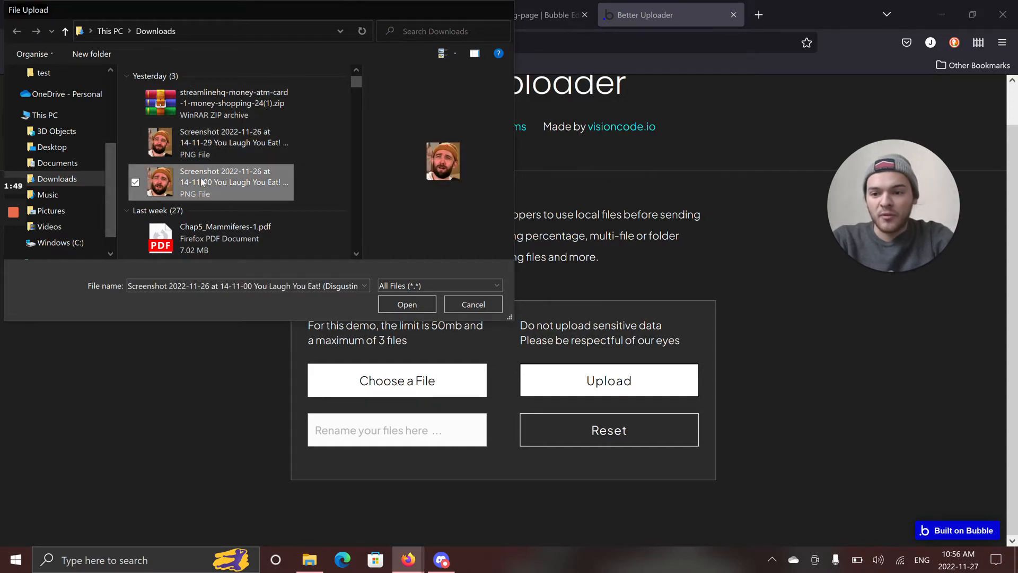
double_click(201, 182)
Examine the chosen file's name, its raw progress and the image previews on the demo page.
scroll(439, 239, down, 3)
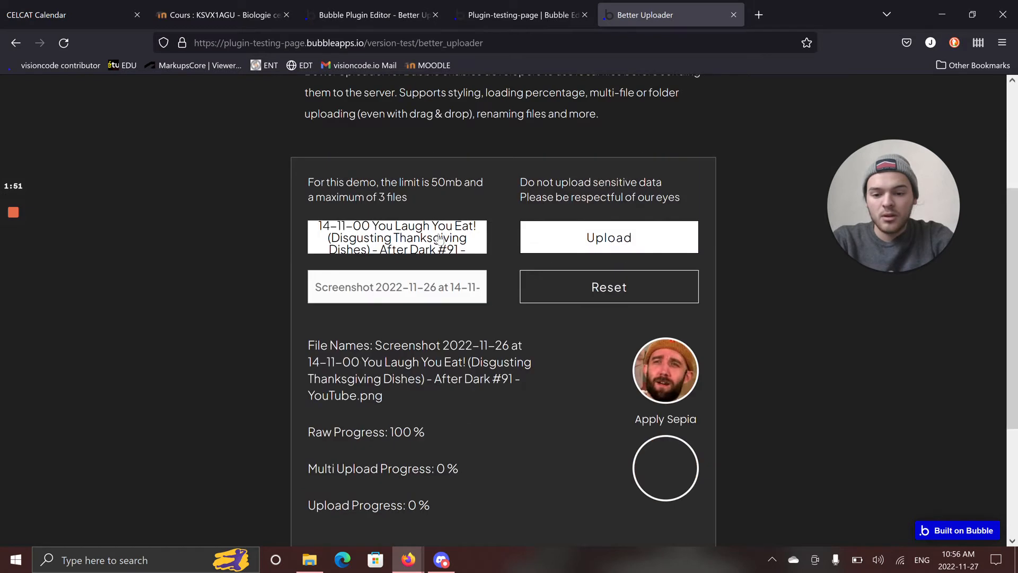
scroll(447, 228, down, 2)
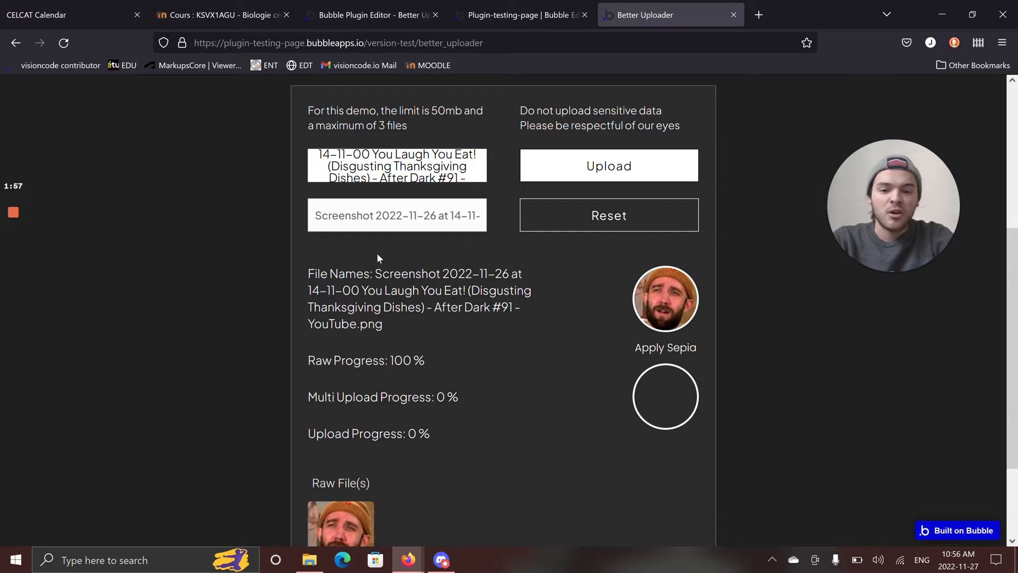
scroll(374, 256, down, 2)
scroll(360, 231, up, 2)
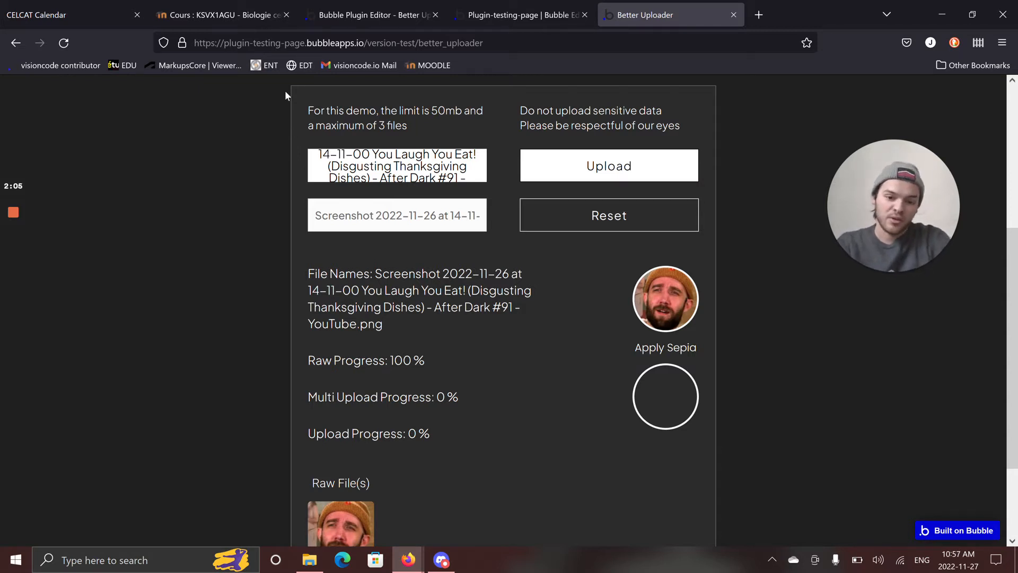
scroll(413, 323, down, 2)
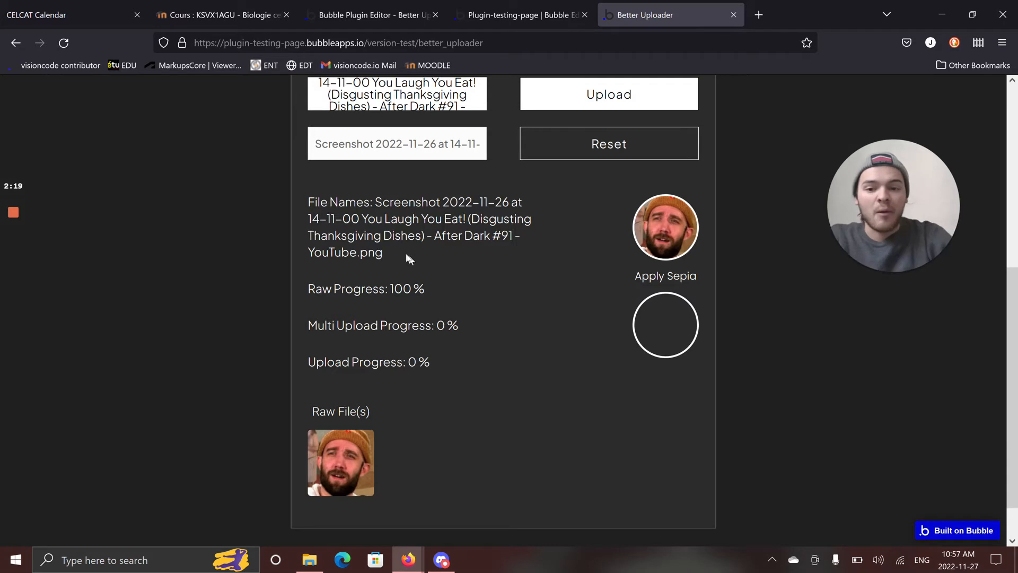
drag(376, 202, 391, 225)
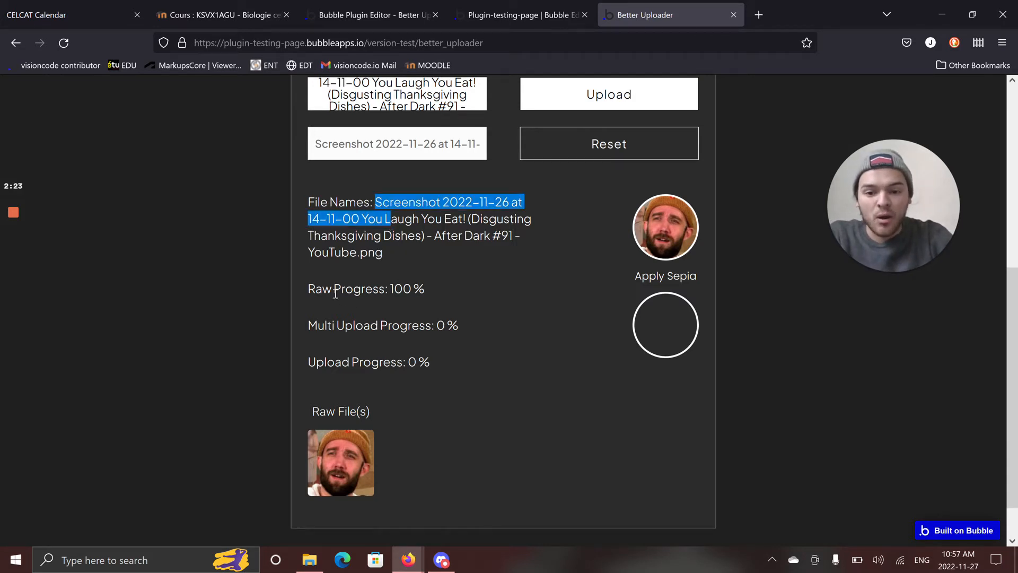
drag(390, 290, 420, 291)
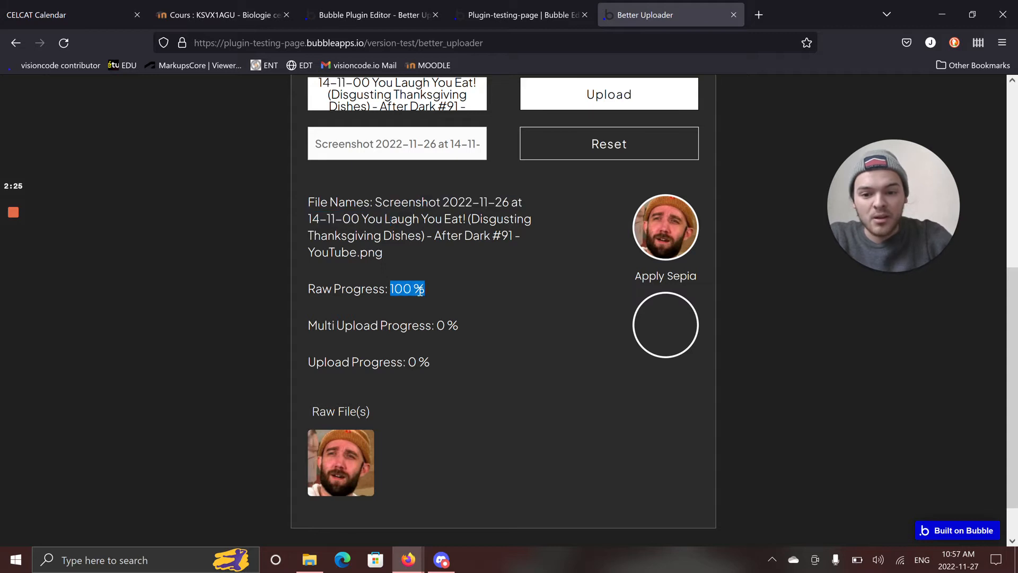
scroll(446, 226, up, 1)
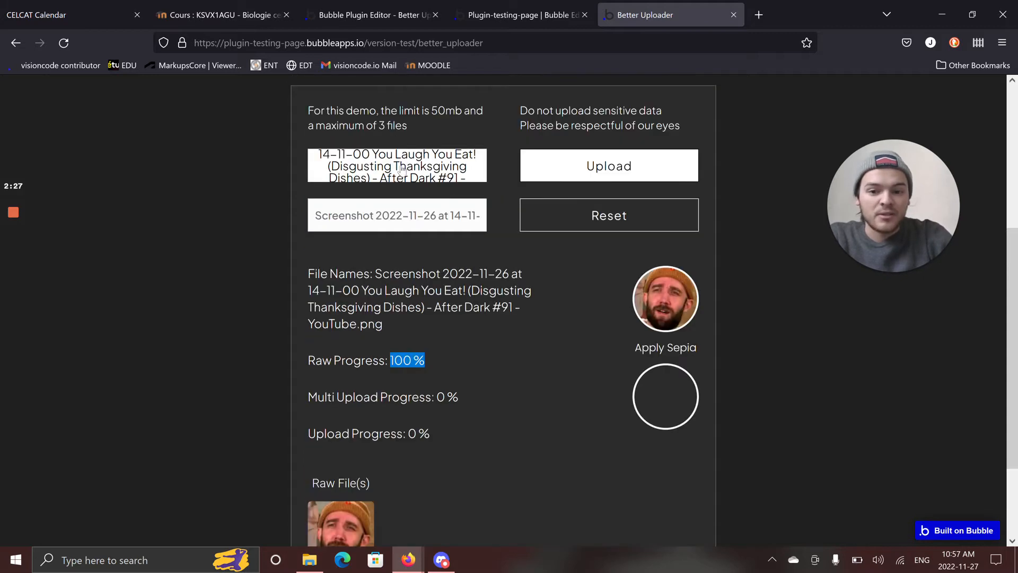
scroll(482, 325, down, 2)
scroll(480, 316, up, 1)
triple_click(411, 313)
click(411, 313)
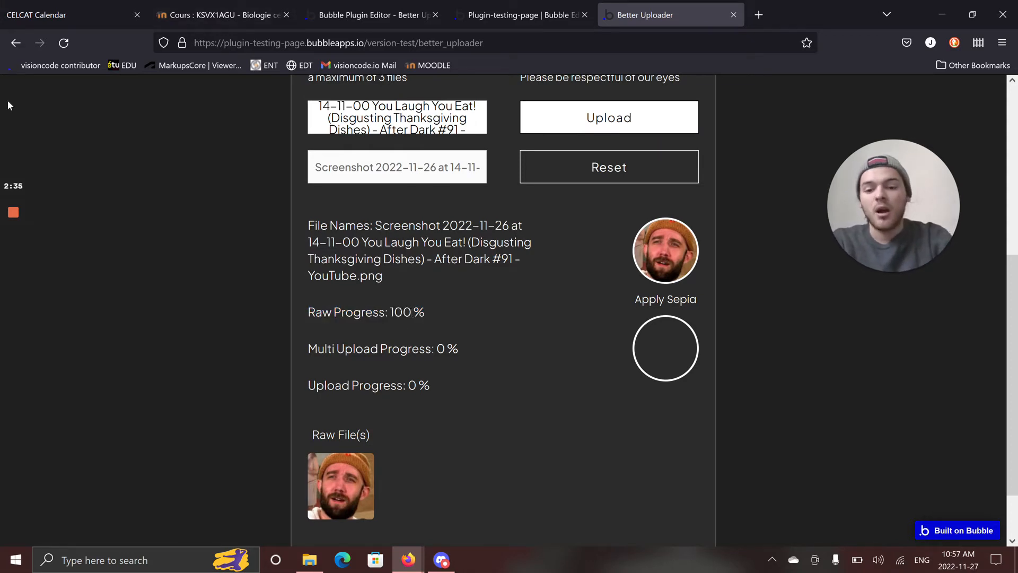
double_click(393, 313)
click(458, 326)
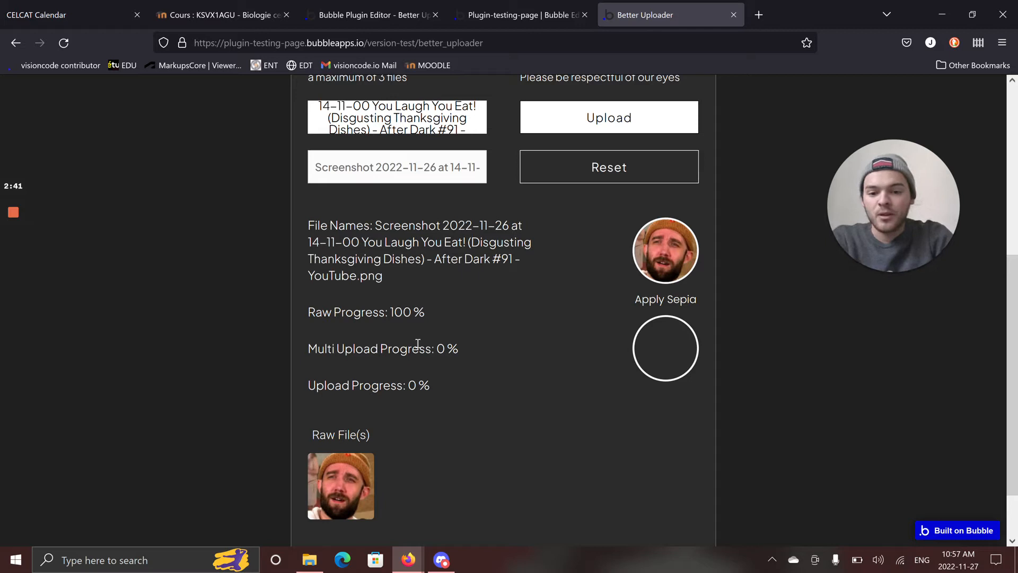
Examine the multi upload progress, the upload progress and the raw file preview before uploading.
drag(311, 350, 462, 348)
drag(309, 385, 491, 392)
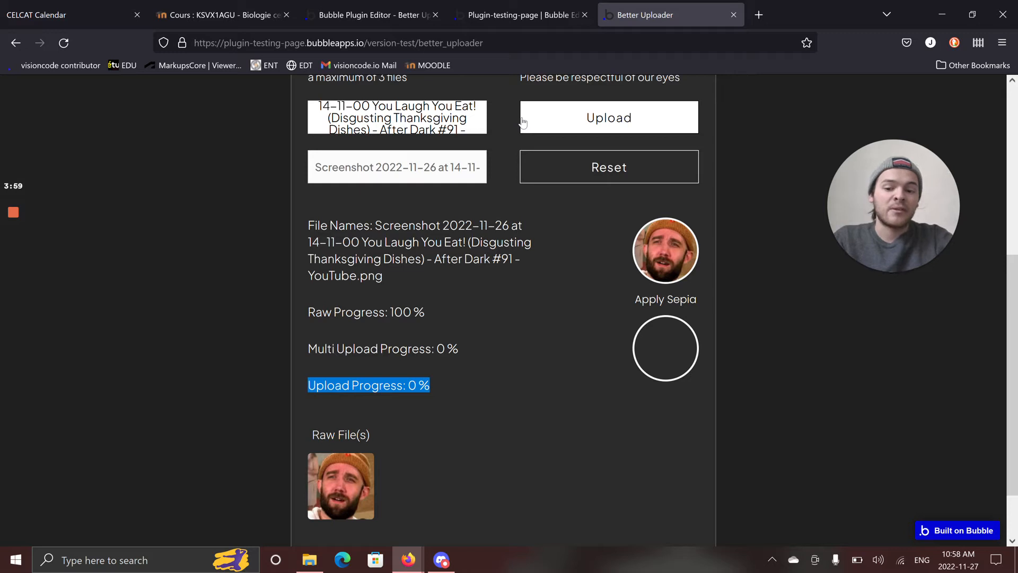
scroll(462, 442, down, 2)
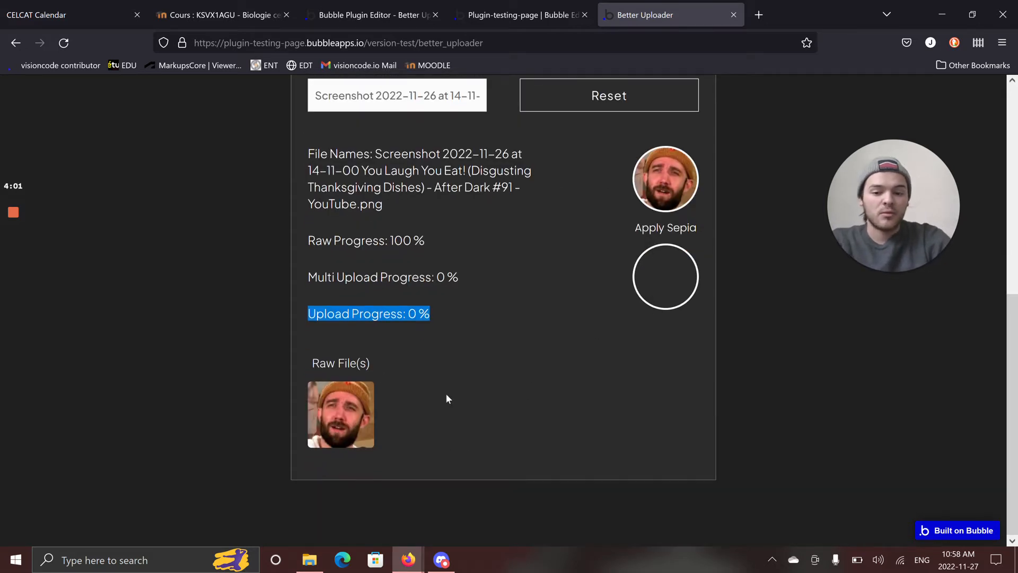
scroll(444, 425, up, 2)
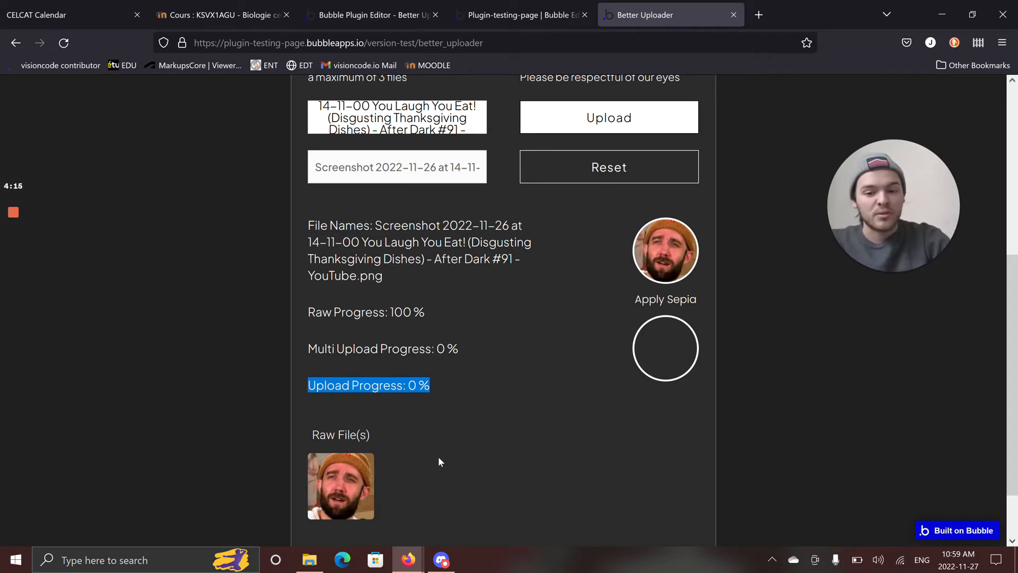
scroll(438, 461, up, 2)
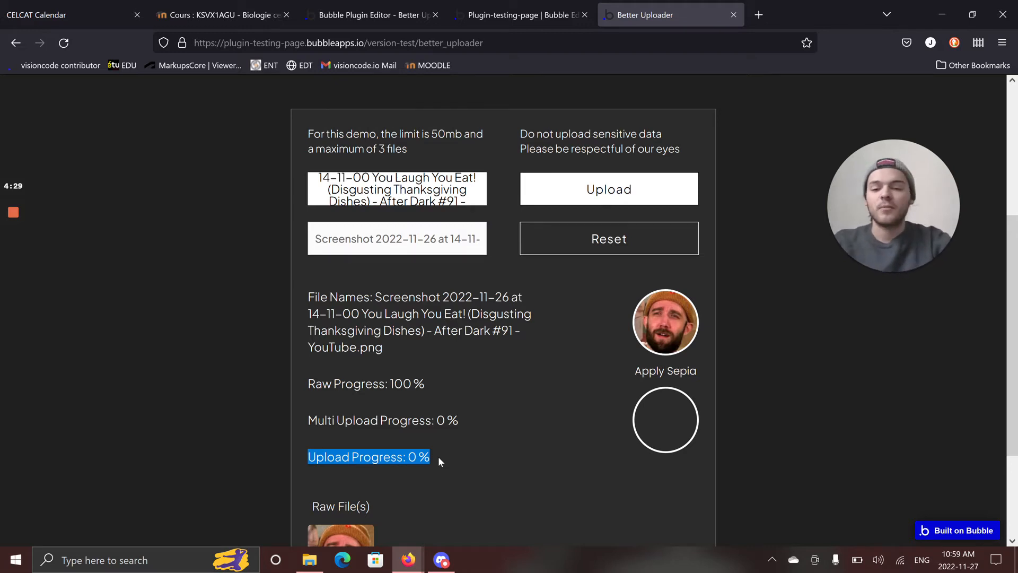
Rename the chosen file as test-face and upload it.
click(545, 409)
click(409, 254)
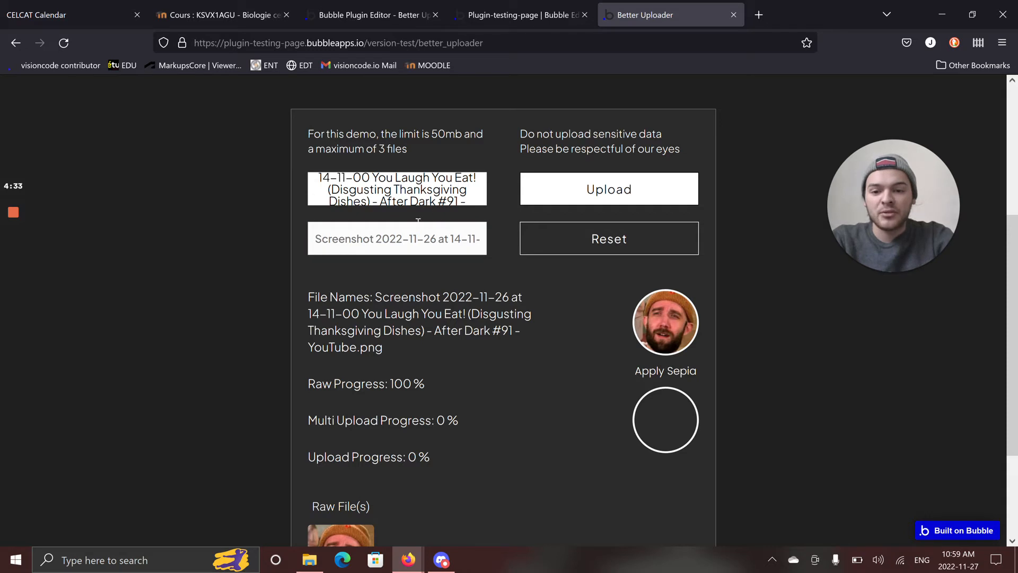
triple_click(412, 238)
text(tes)
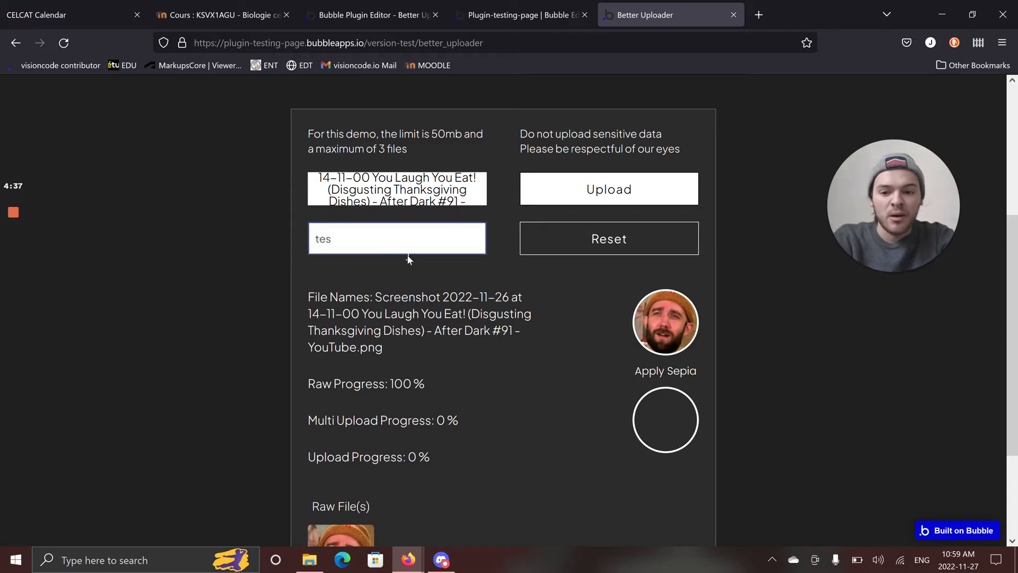
text(t-face)
click(584, 197)
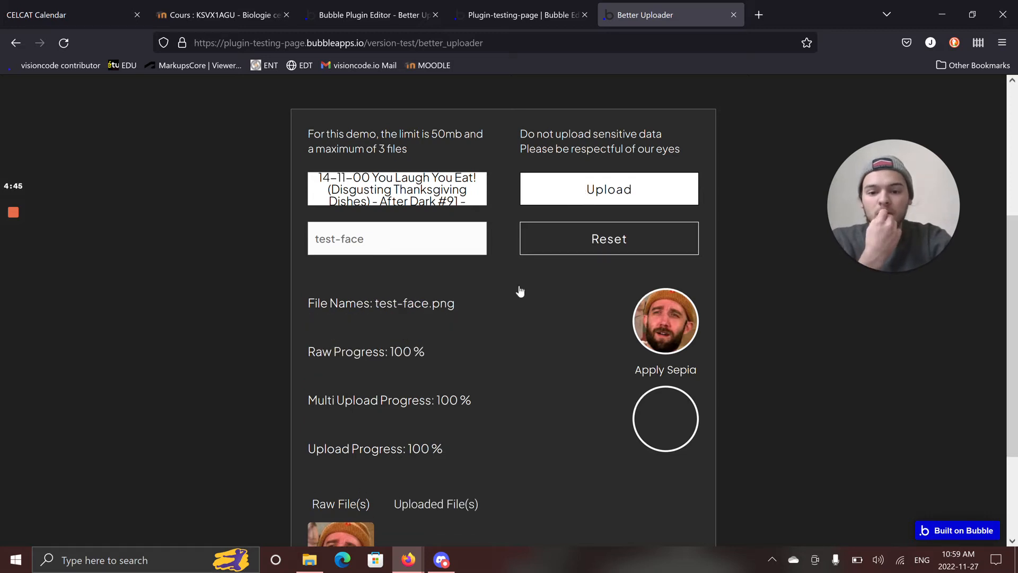
Check the uploaded file's preview and new name, and reset the uploader.
scroll(393, 418, down, 3)
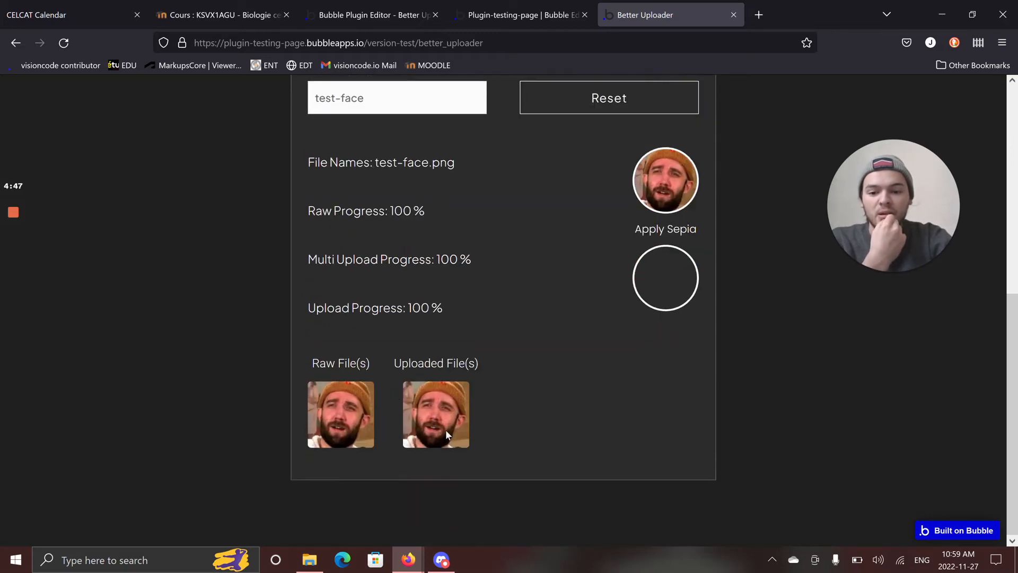
scroll(419, 421, up, 1)
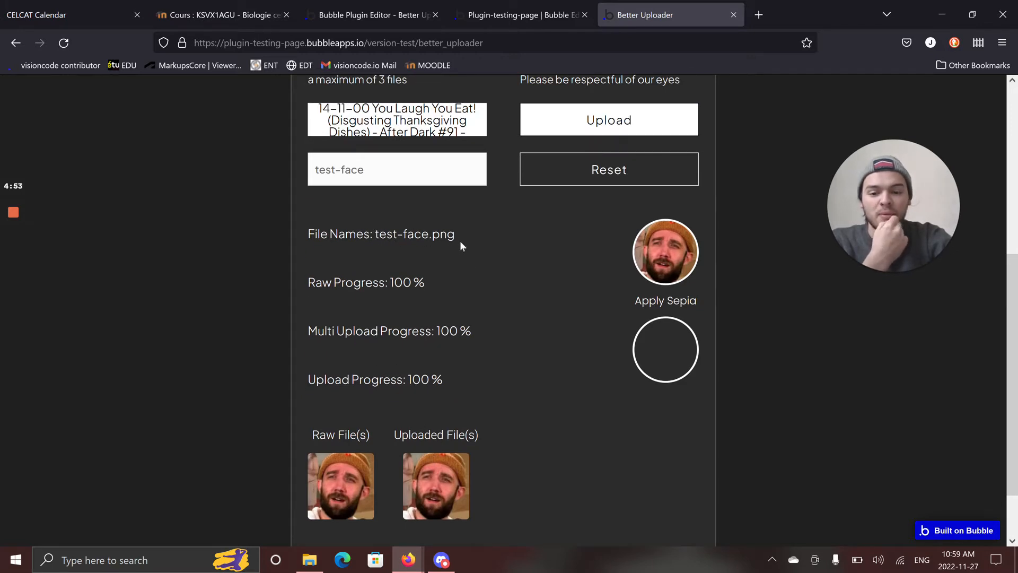
drag(460, 243, 377, 245)
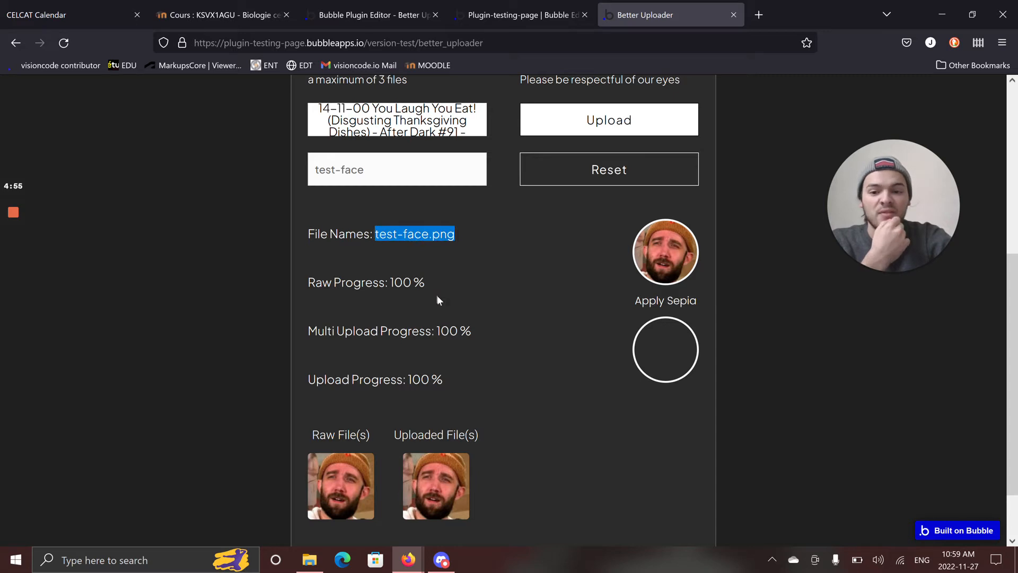
scroll(491, 277, up, 1)
click(568, 248)
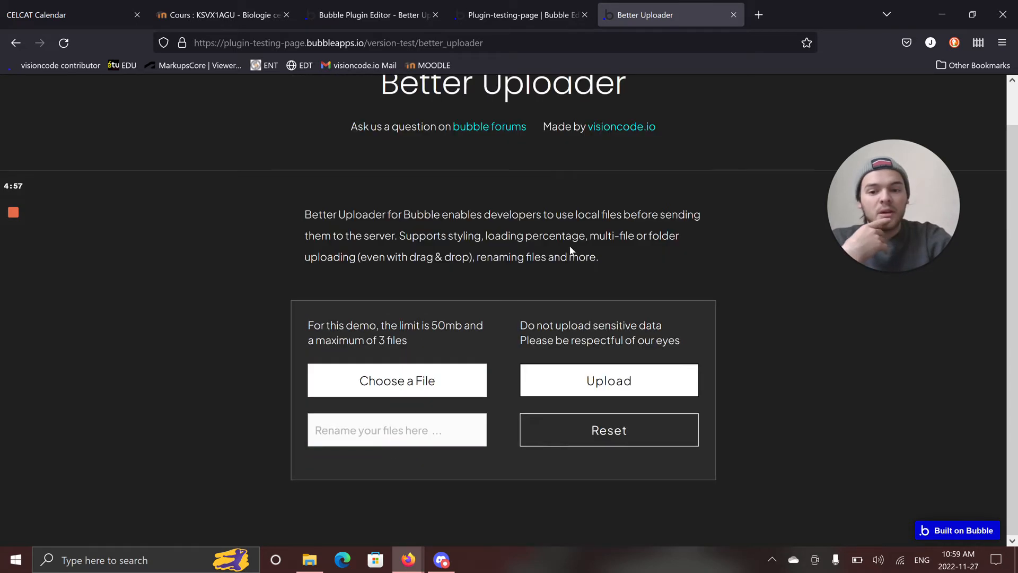
Switch to File Explorer and look through the files in the Desktop's test folder.
click(320, 564)
double_click(617, 377)
scroll(630, 341, down, 5)
scroll(635, 334, up, 5)
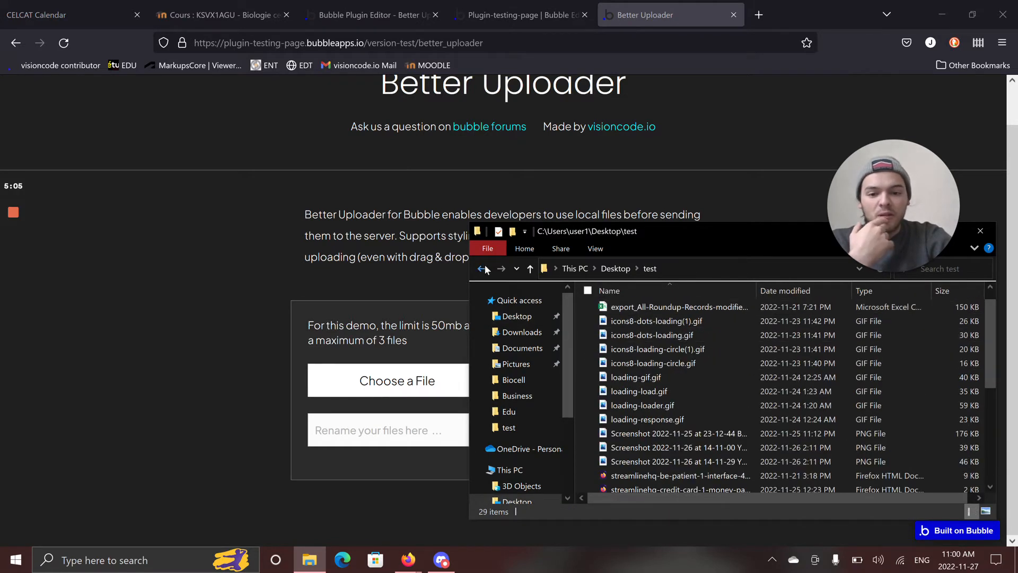
scroll(713, 335, up, 1)
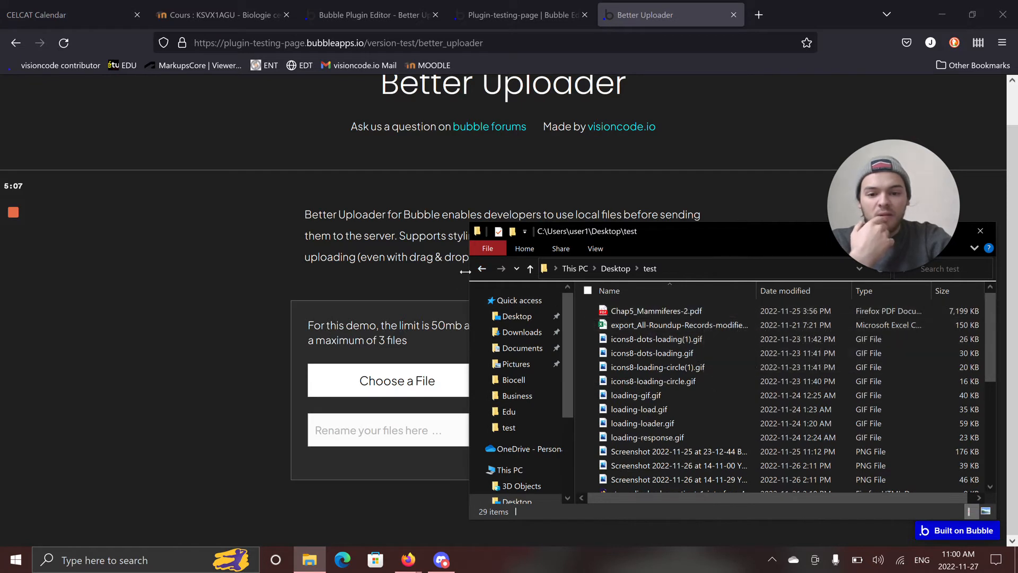
Go back to the Desktop folder, drop the test folder onto the demo's file chooser, and close File Explorer.
click(481, 269)
drag(615, 378, 389, 386)
drag(650, 241, 301, 220)
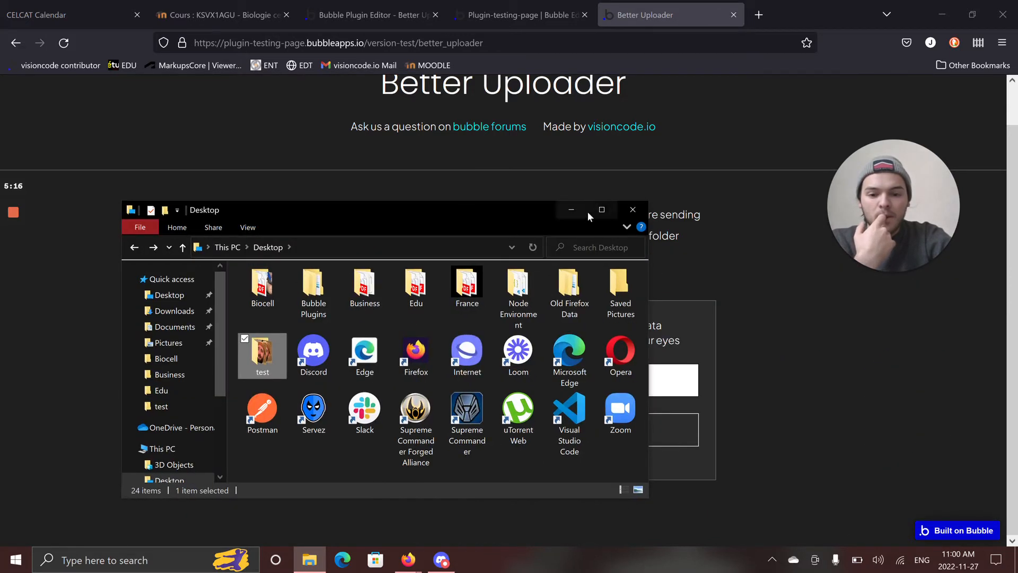
click(631, 210)
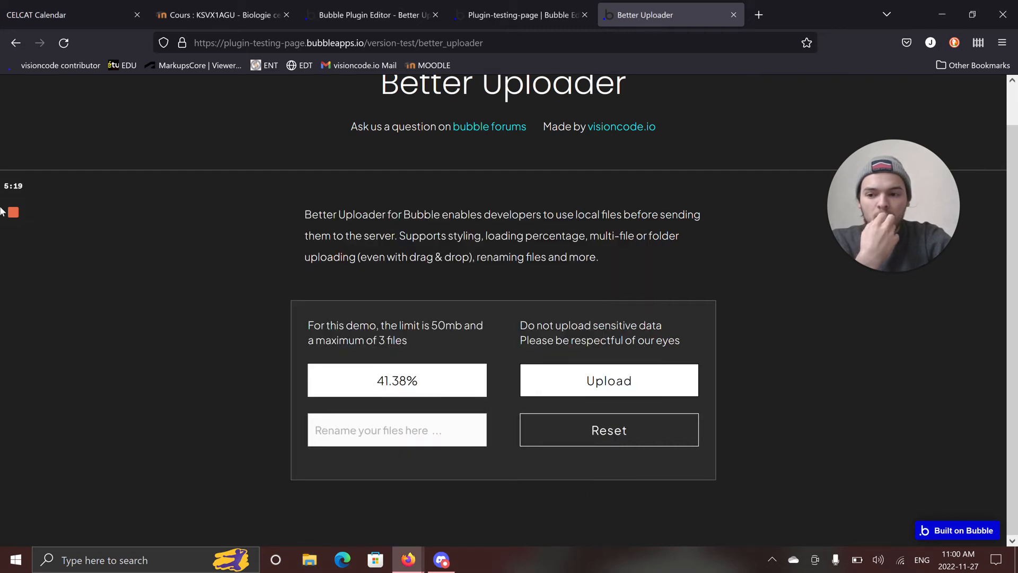
Examine the list of file names loaded from the test folder.
scroll(278, 267, down, 3)
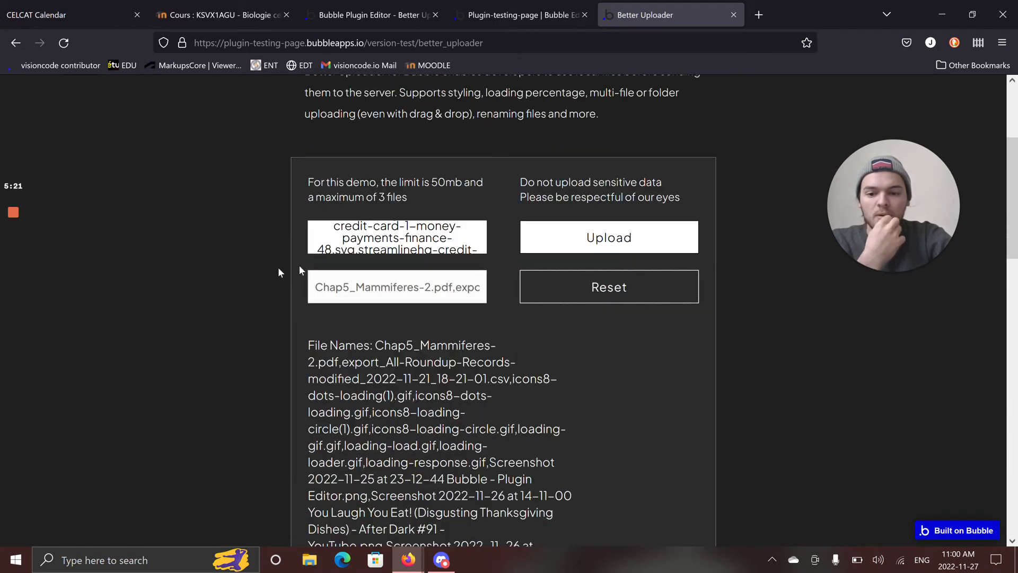
scroll(383, 228, down, 3)
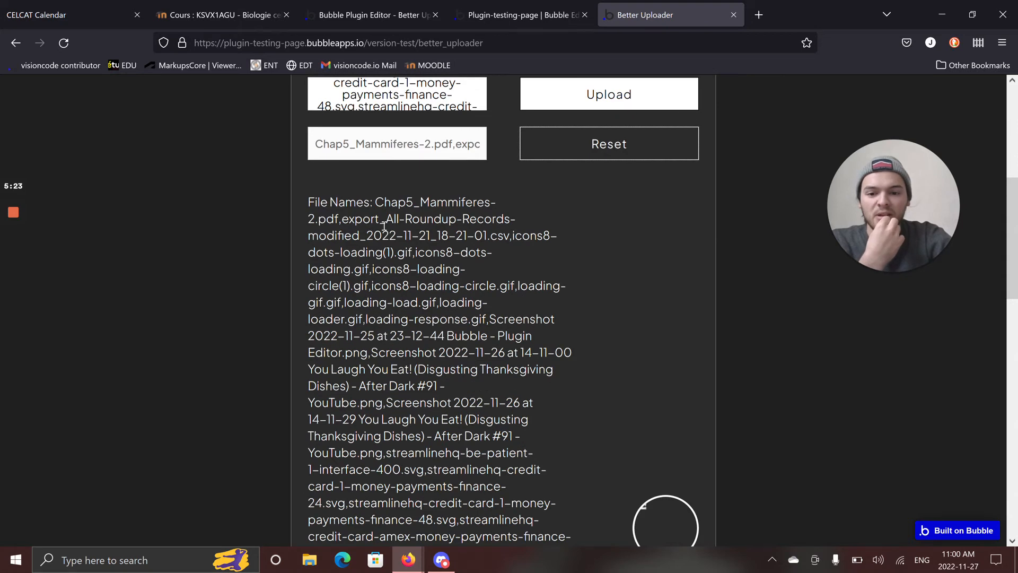
scroll(383, 227, down, 10)
scroll(384, 223, up, 8)
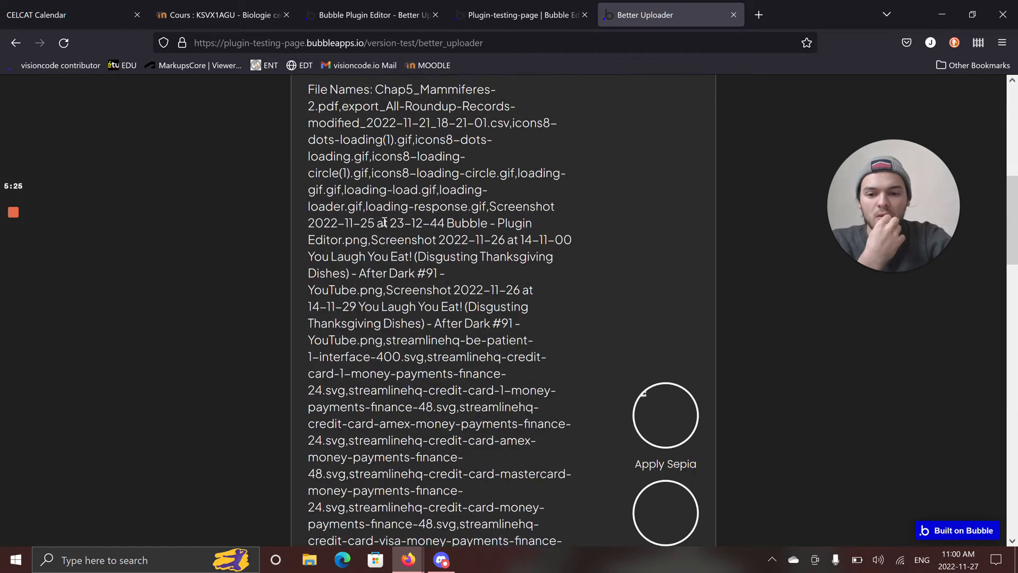
Look over the file names loaded from the test folder and set their new name to test-abc.
scroll(384, 223, up, 2)
scroll(421, 212, down, 7)
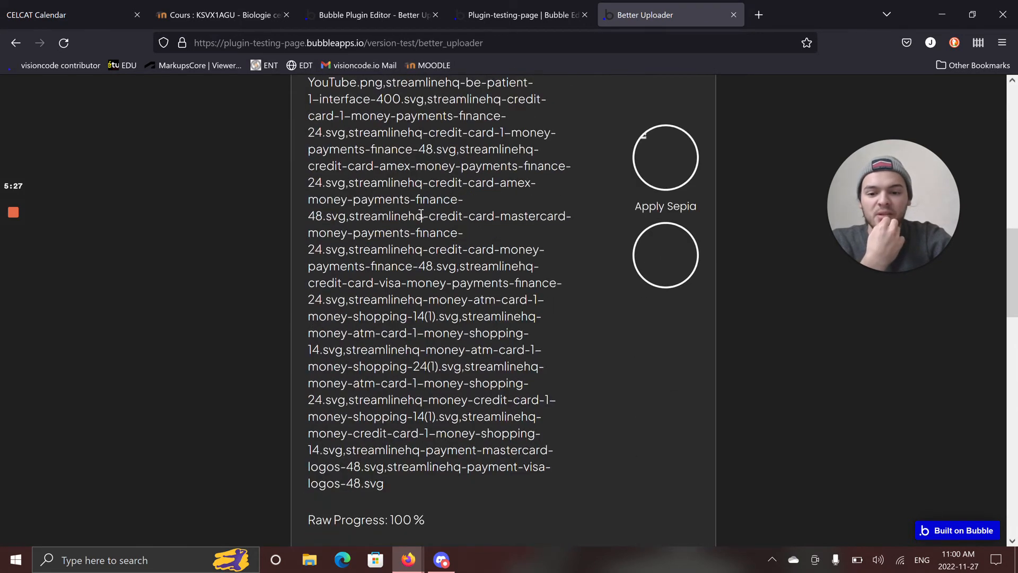
scroll(420, 214, down, 5)
scroll(420, 214, up, 10)
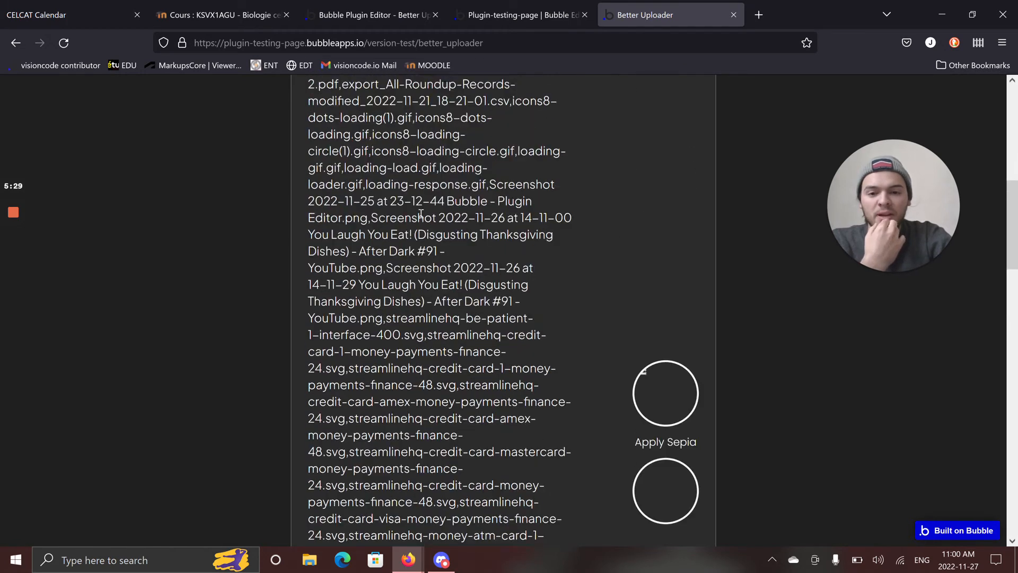
scroll(421, 213, up, 4)
triple_click(420, 216)
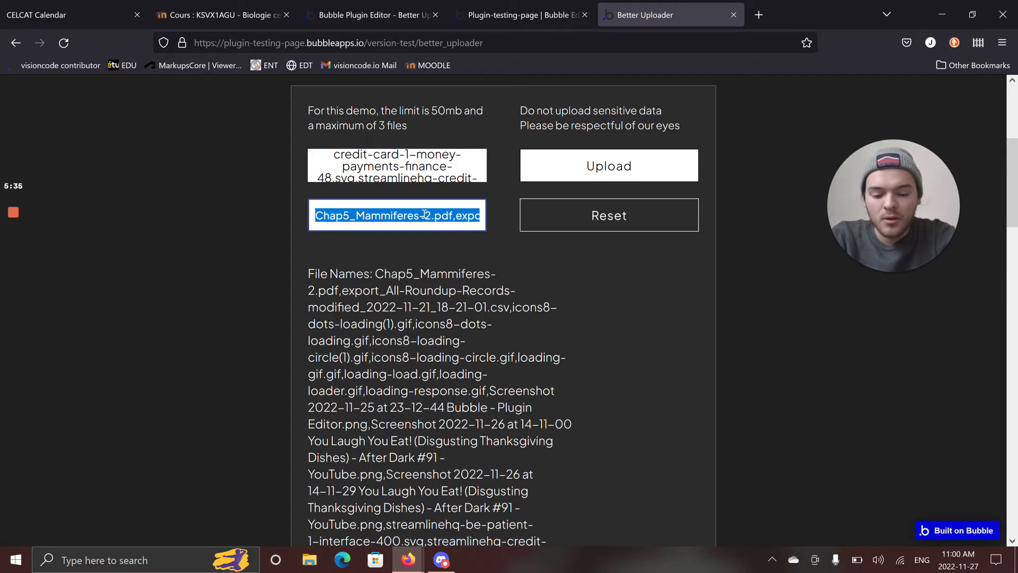
text(test-)
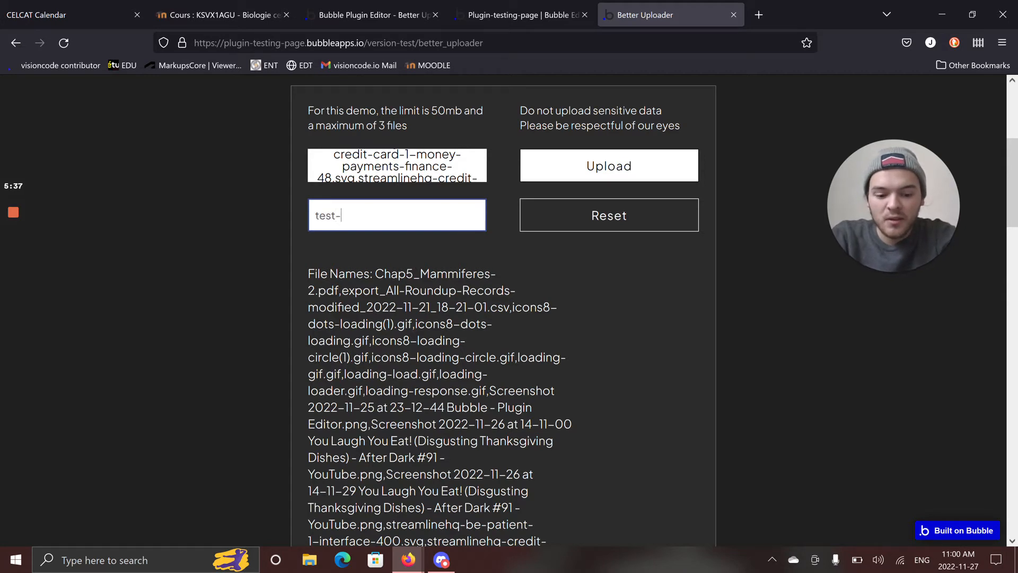
text(abc)
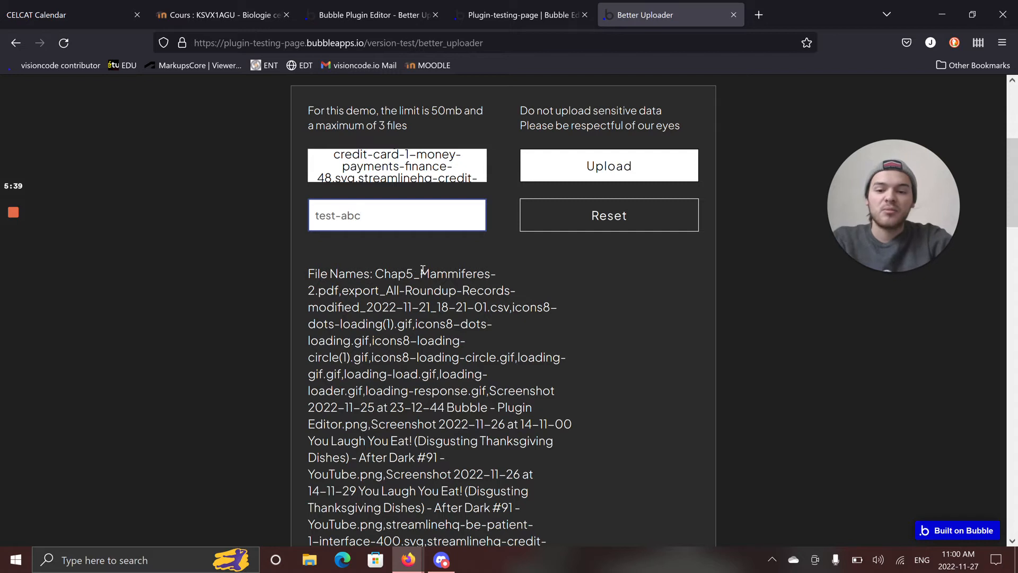
Highlight the full list of loaded file names and check the raw and upload progress values beneath it.
drag(376, 273, 434, 361)
scroll(571, 390, down, 3)
scroll(483, 397, down, 9)
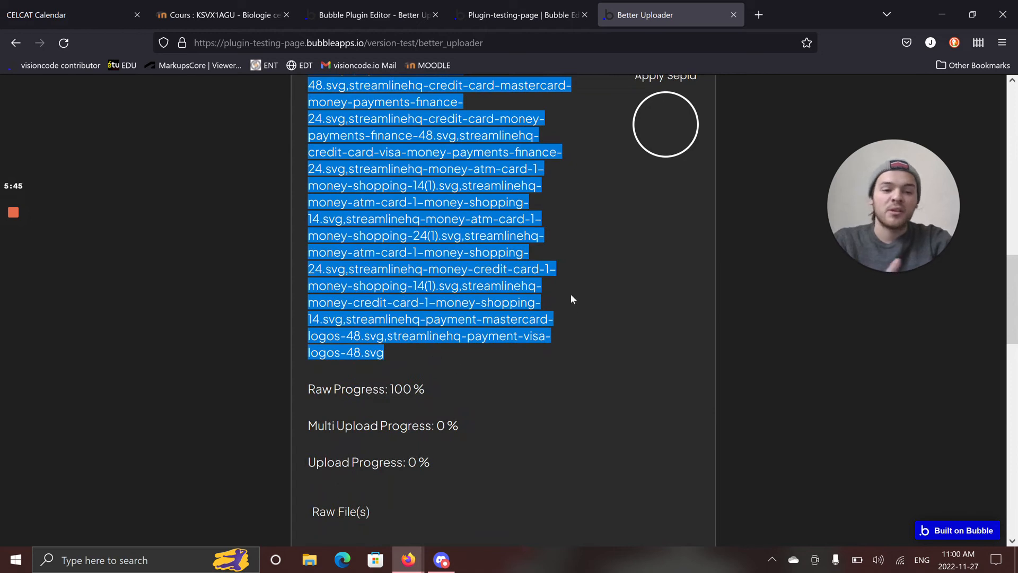
scroll(565, 299, down, 3)
scroll(536, 322, up, 4)
scroll(537, 347, up, 4)
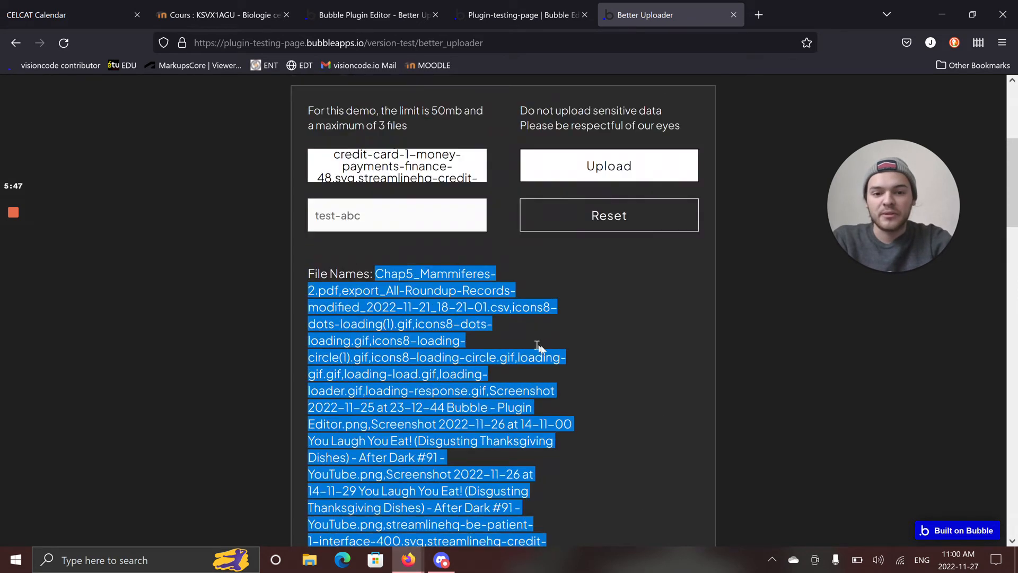
Upload the loaded files under the name test-abc and follow the multi-upload progress.
scroll(614, 318, up, 3)
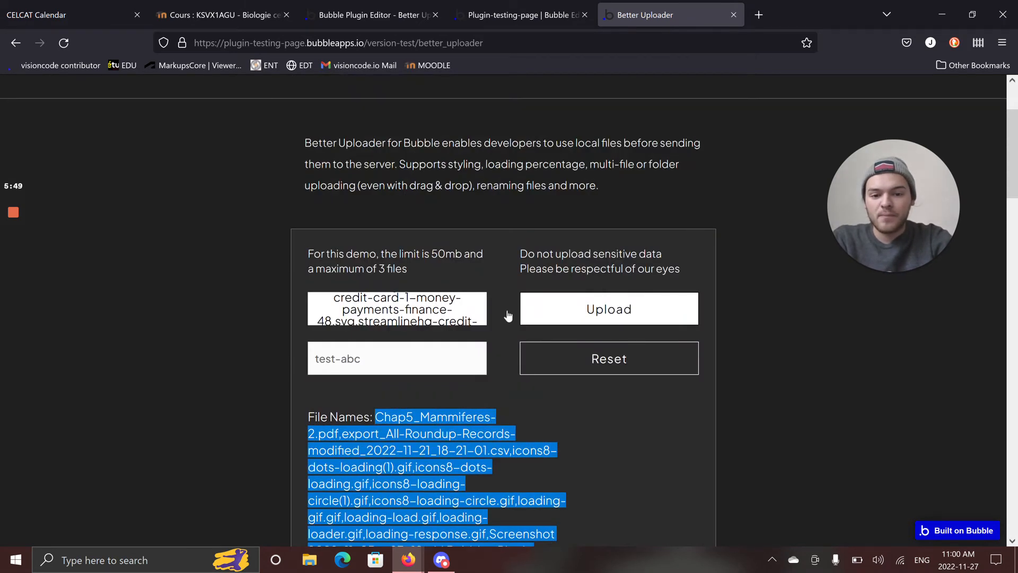
scroll(589, 313, down, 15)
scroll(381, 340, down, 3)
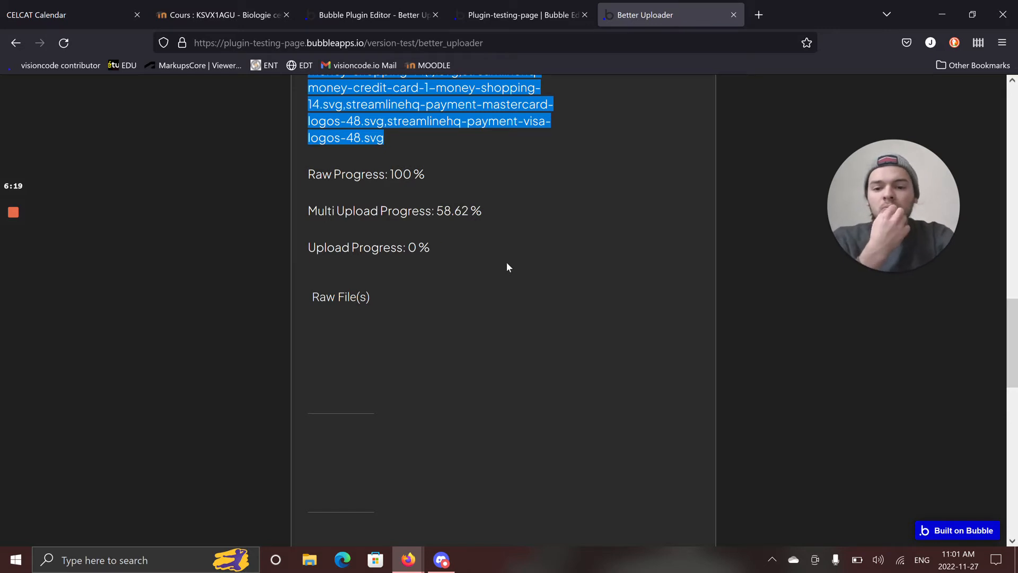
click(1, 264)
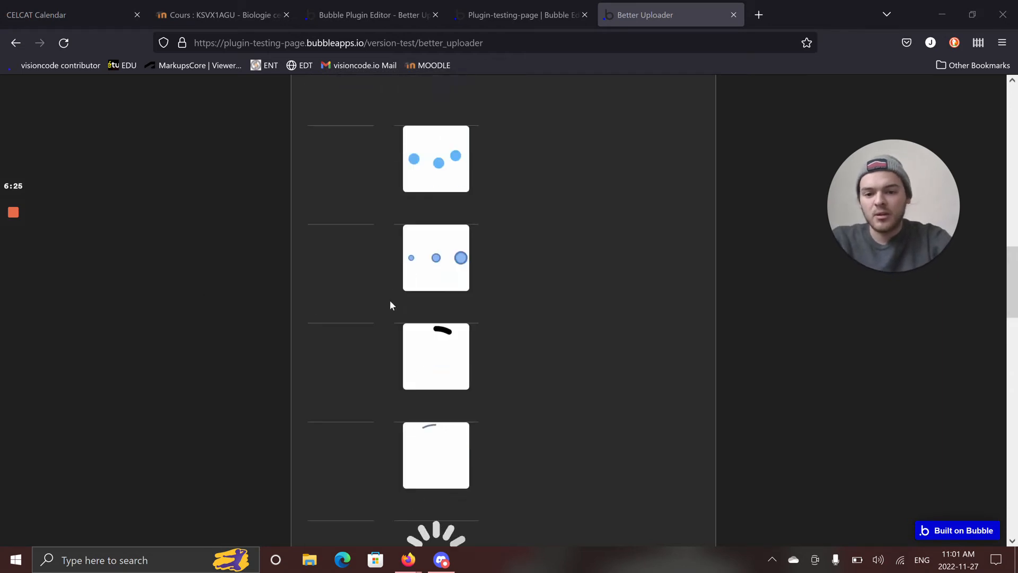
Look through the previews of all uploaded files from the first to the last one.
scroll(371, 340, up, 10)
scroll(447, 362, down, 3)
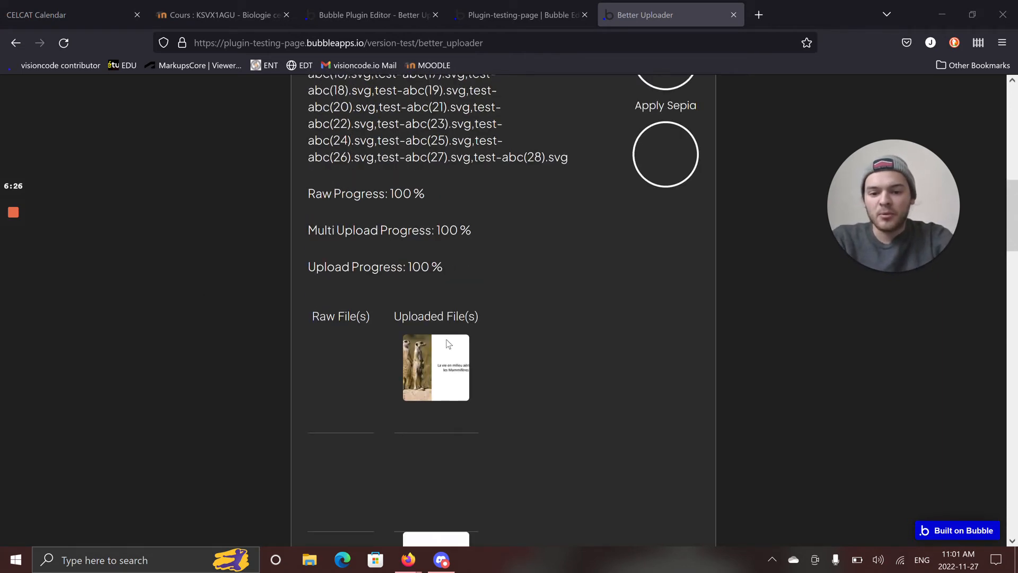
scroll(436, 280, down, 2)
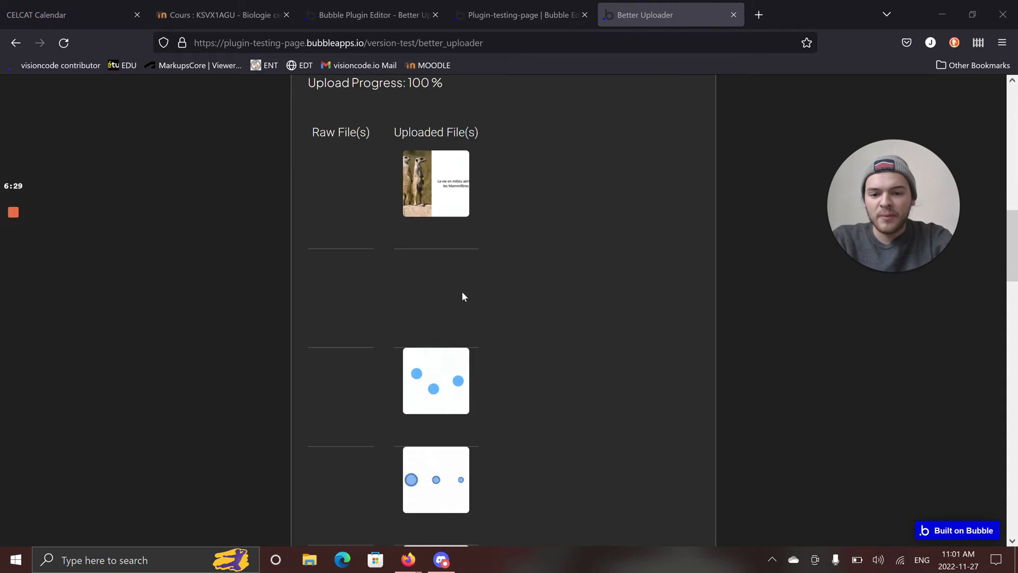
scroll(436, 243, down, 2)
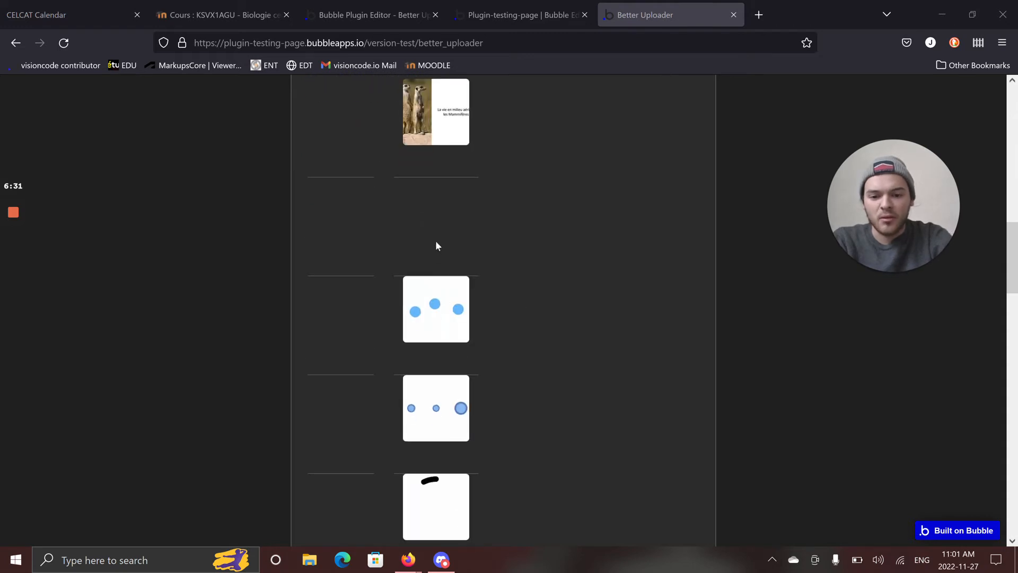
scroll(441, 244, down, 3)
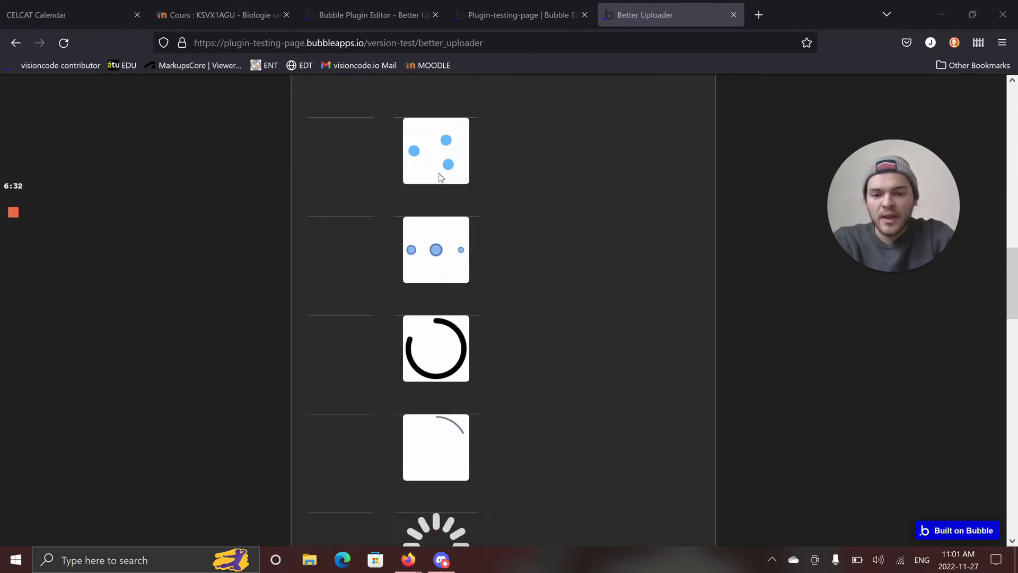
scroll(437, 196, down, 9)
scroll(434, 206, down, 4)
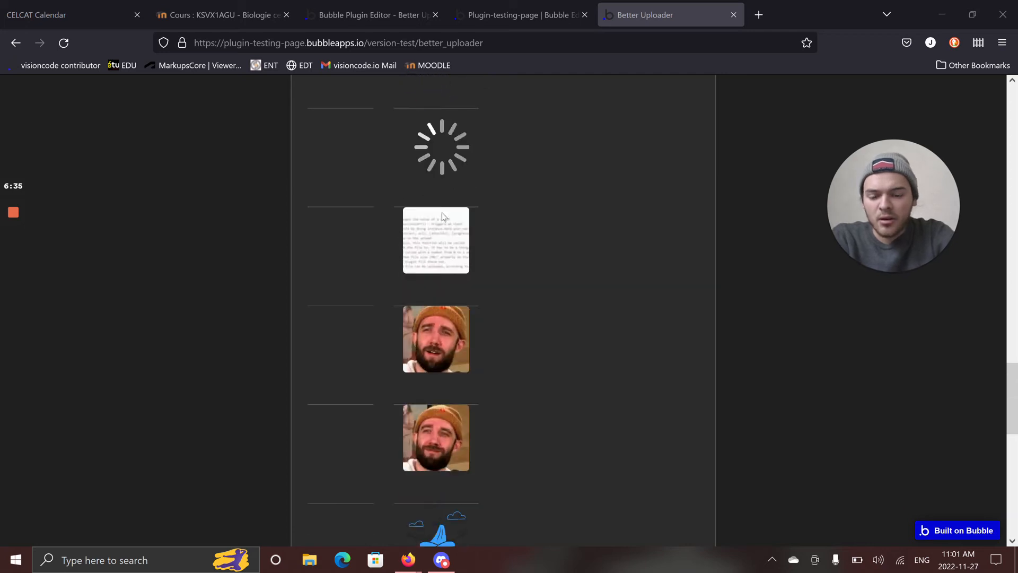
scroll(430, 212, down, 10)
scroll(427, 215, down, 12)
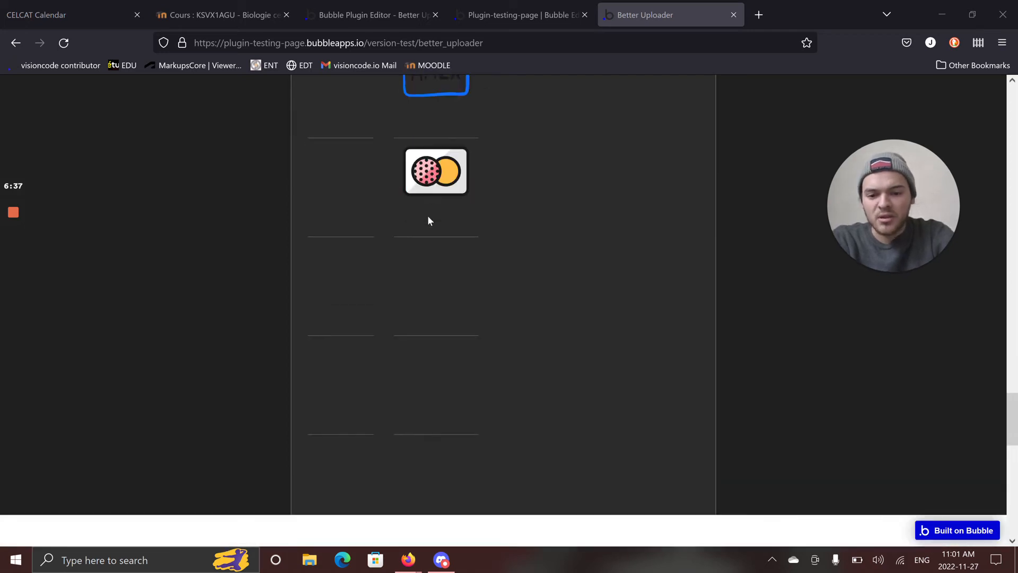
scroll(444, 197, down, 2)
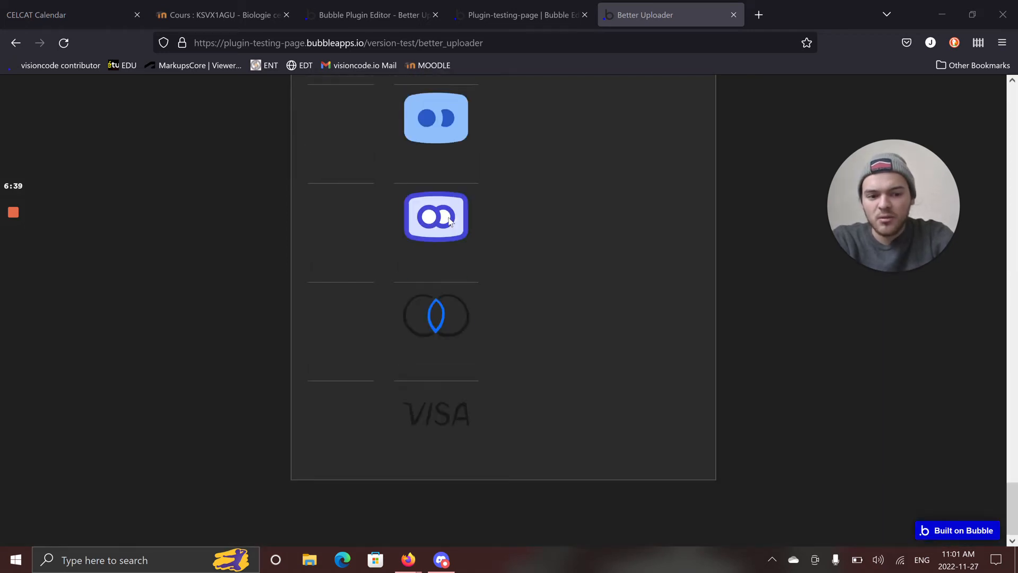
scroll(457, 233, up, 12)
scroll(476, 243, up, 20)
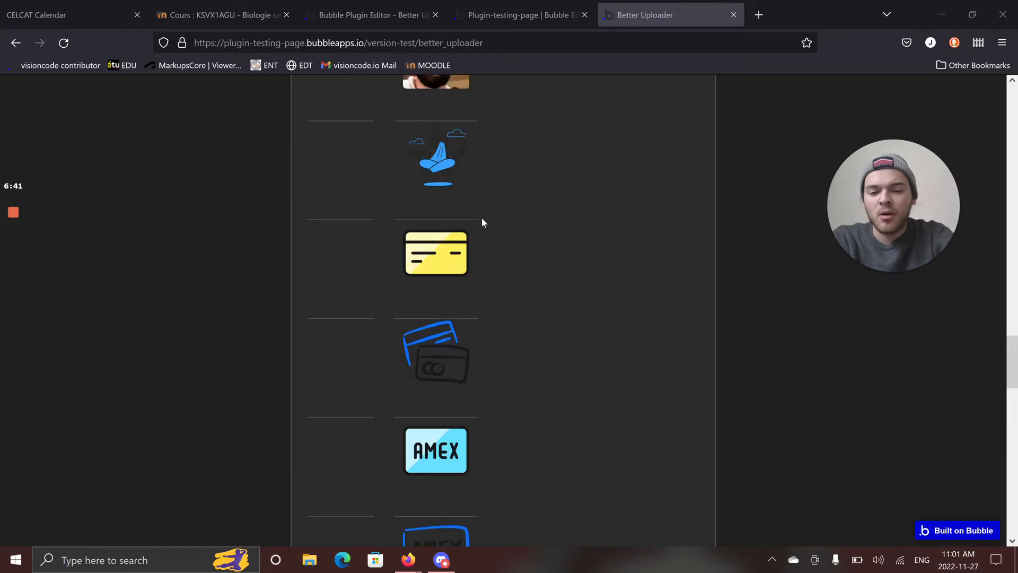
scroll(472, 249, up, 10)
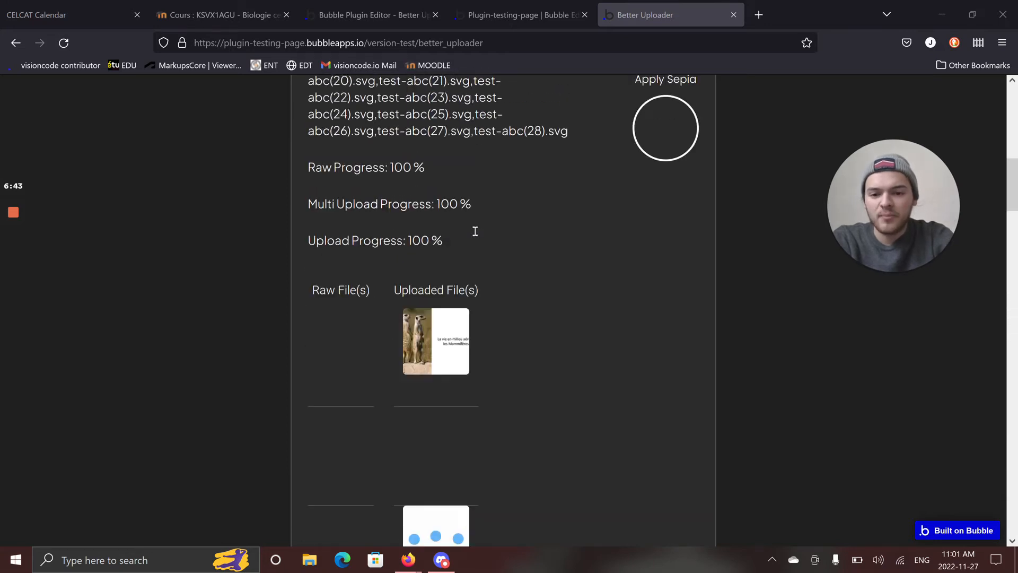
Examine the new file names, highlighting the numbering that test-abc received for each file up to the last SVG.
scroll(440, 234, up, 2)
scroll(440, 234, up, 2)
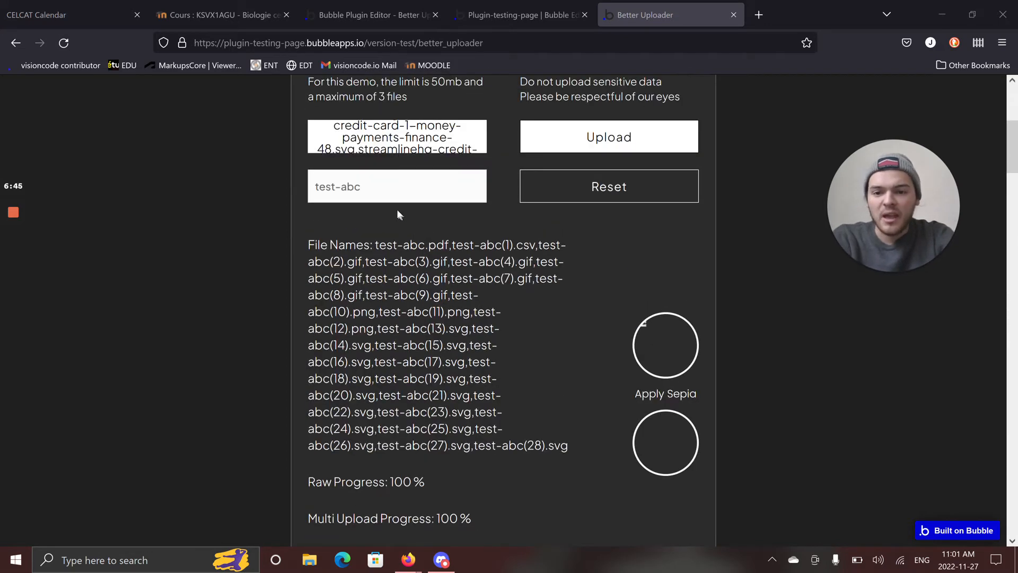
click(505, 198)
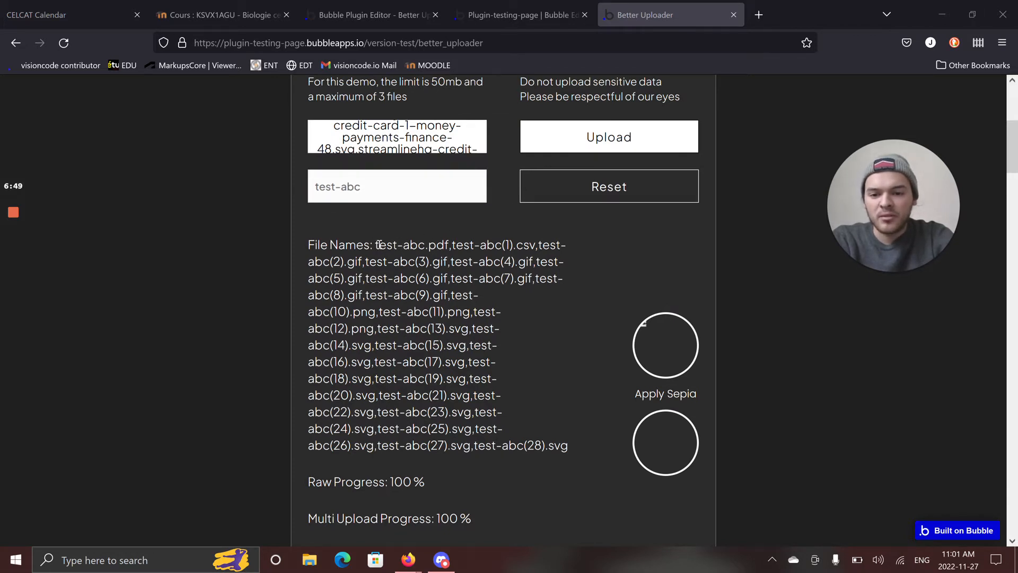
drag(375, 245, 345, 258)
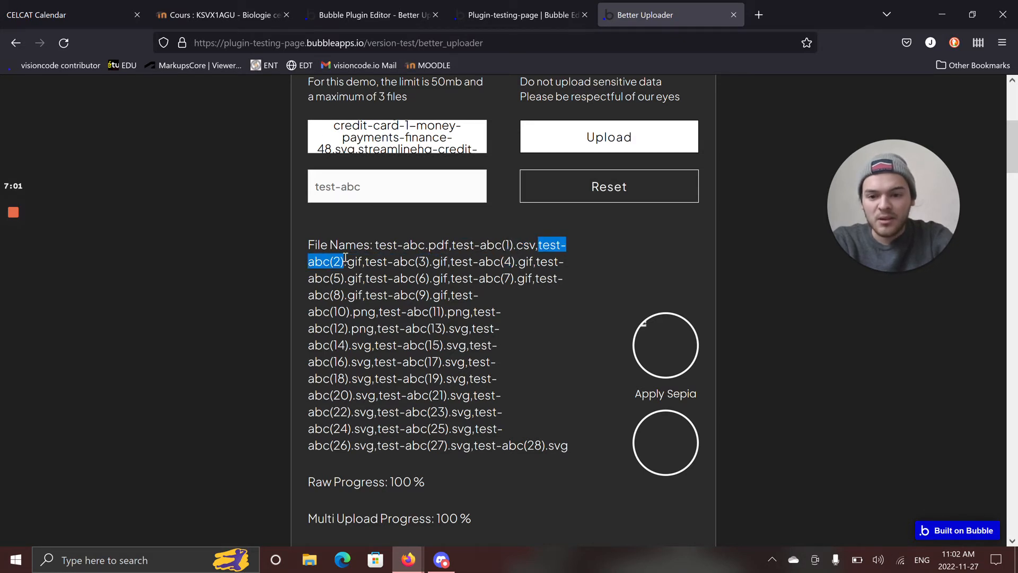
drag(364, 262, 434, 261)
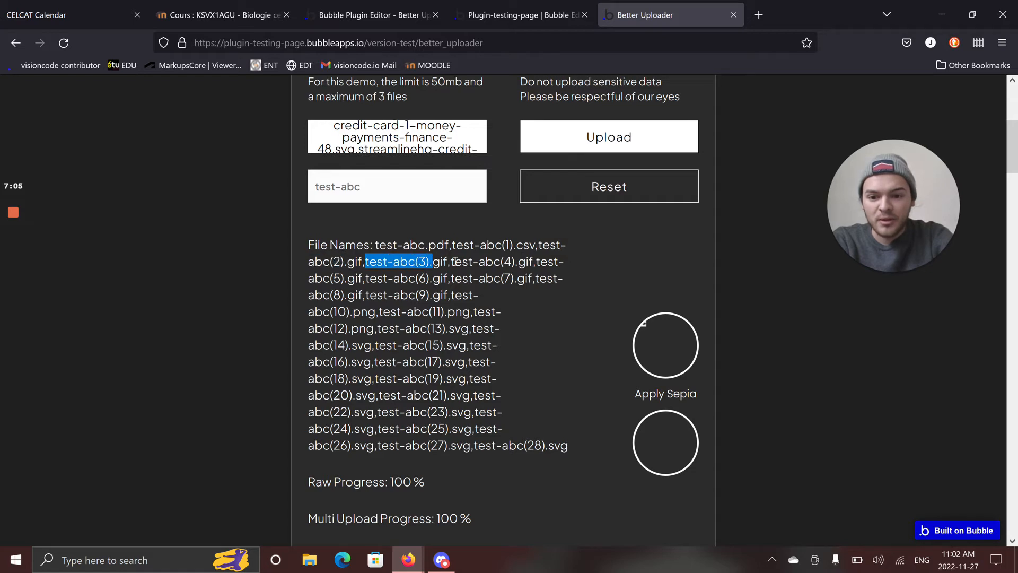
scroll(530, 349, down, 2)
drag(522, 373, 555, 374)
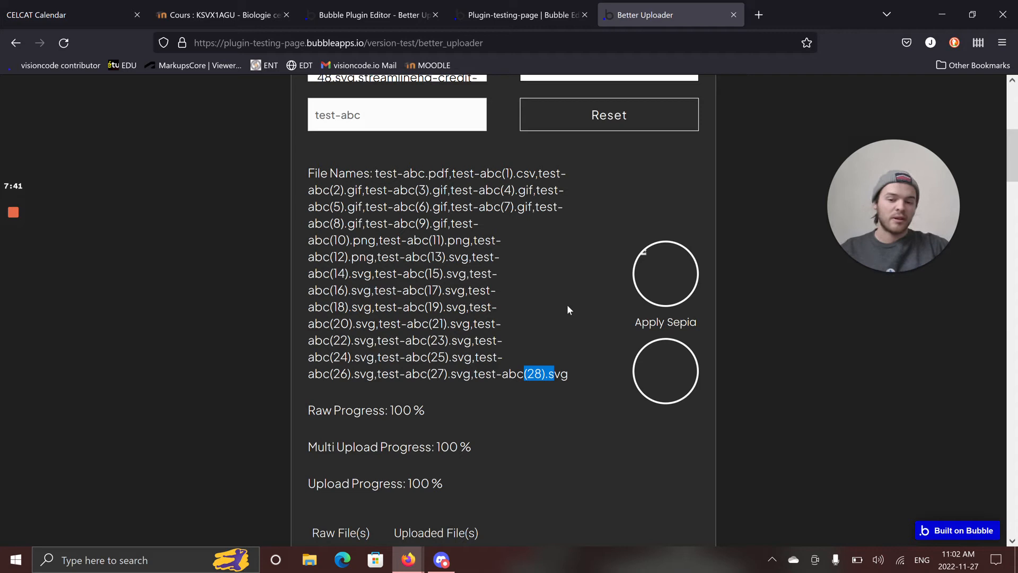
Reset the uploader and load the 2022-11-26 at 14-11-29 screenshot PNG from the Downloads folder.
scroll(568, 305, up, 3)
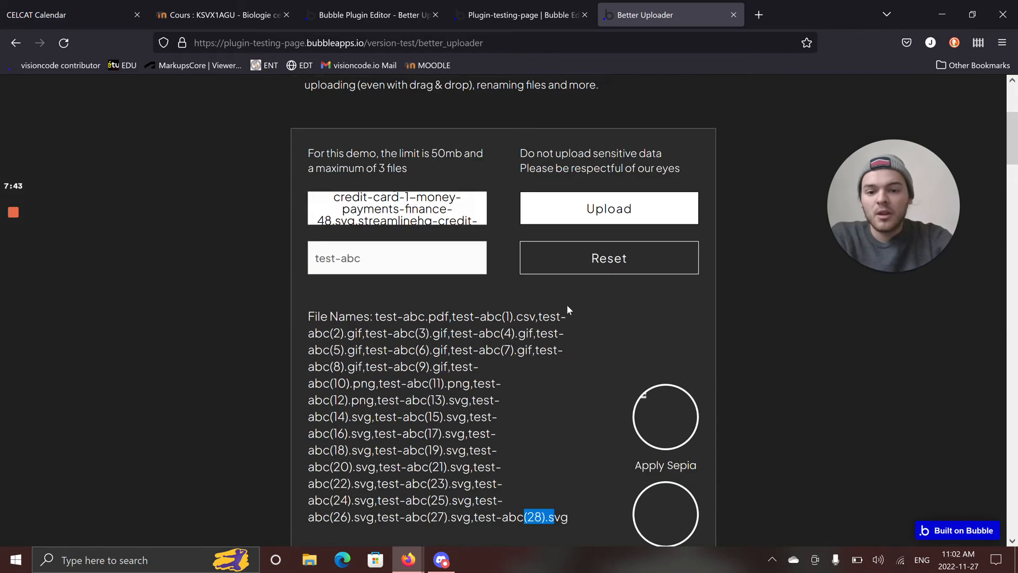
click(552, 259)
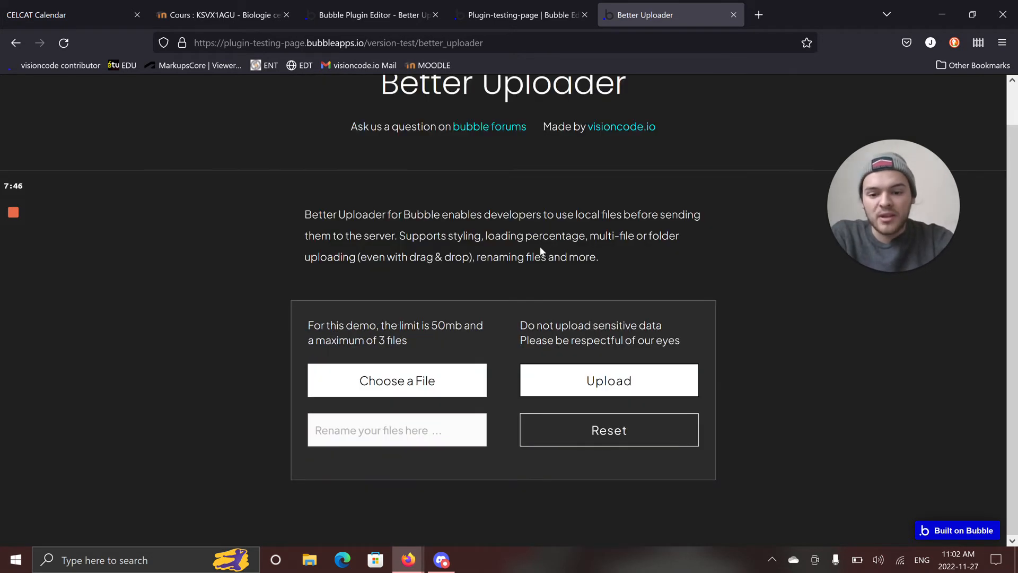
click(448, 377)
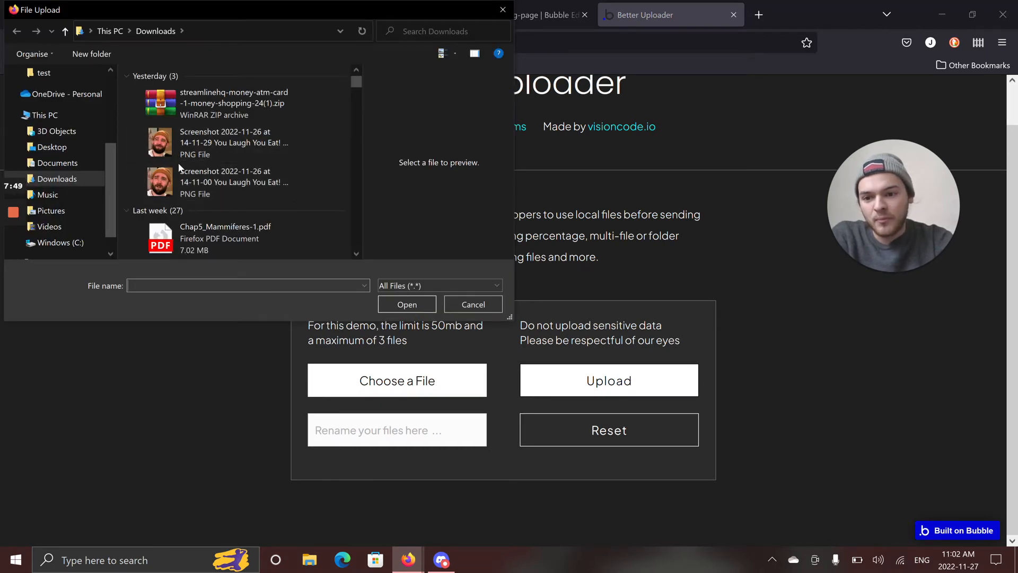
click(178, 153)
click(407, 304)
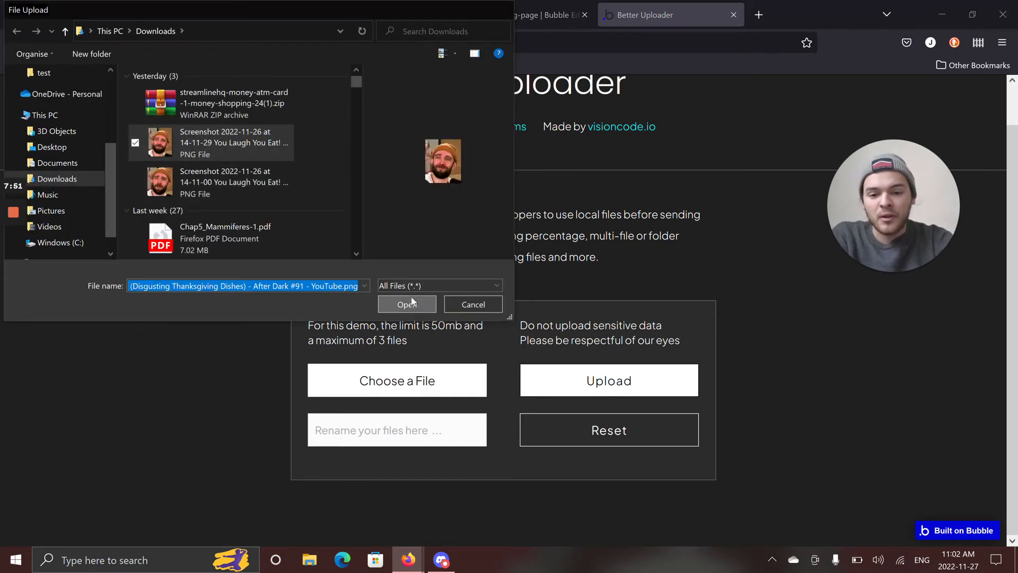
scroll(447, 204, down, 5)
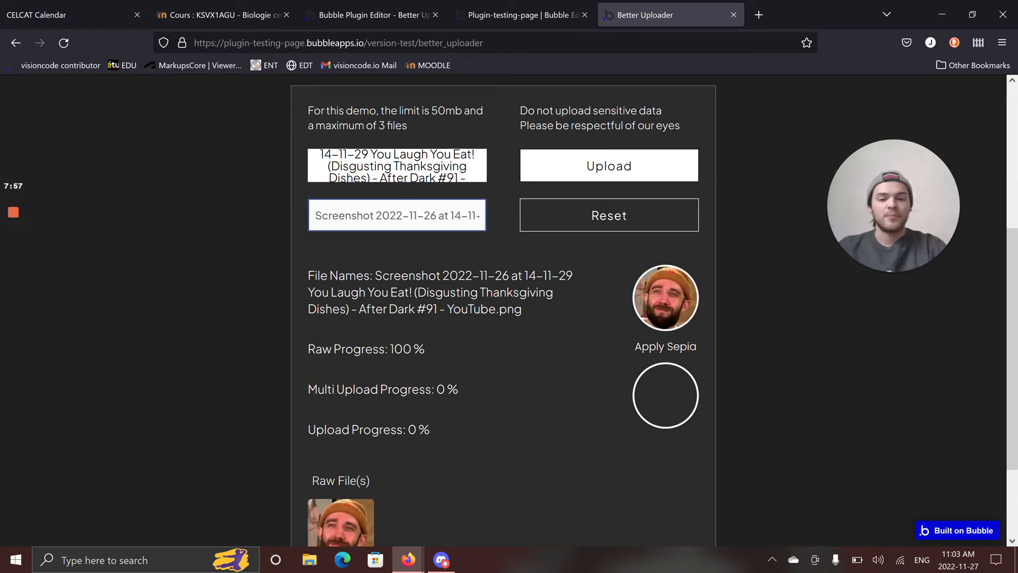
Switch to the Bubble editor of the plugin-testing page and reveal the uploader's group in the Elements tree.
click(529, 5)
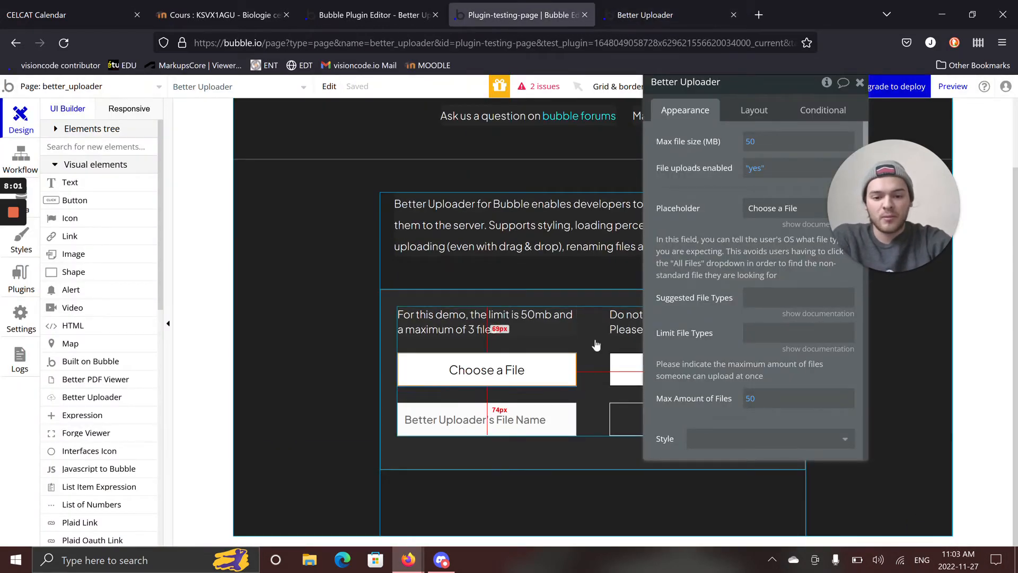
right_click(534, 431)
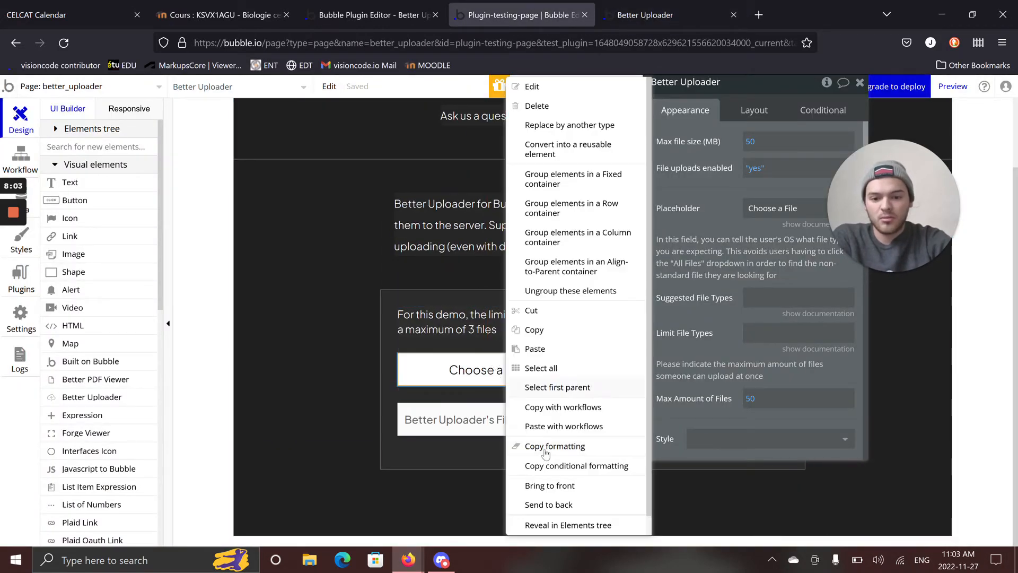
click(556, 555)
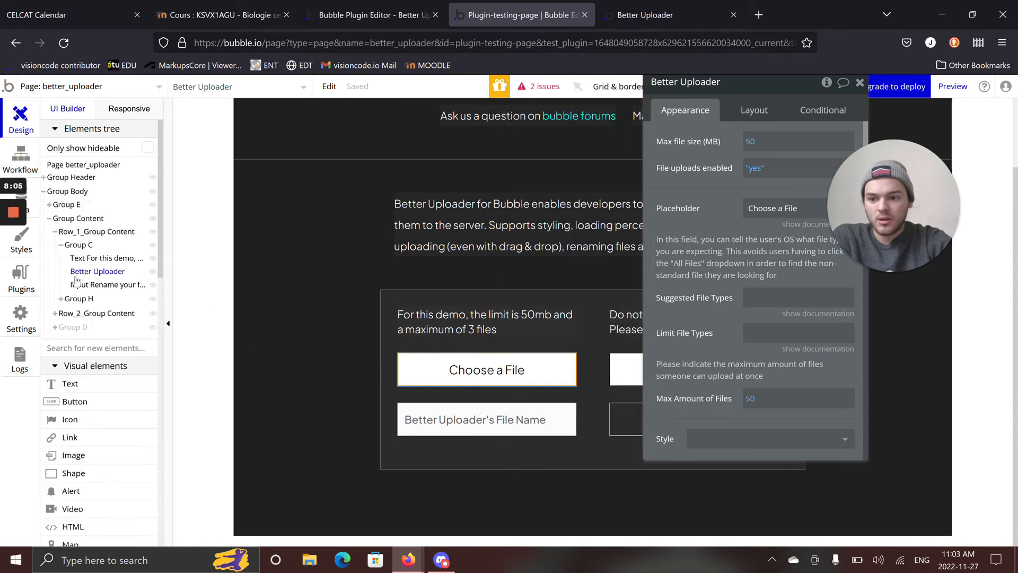
Expand Group H, Row_2_Group Content and Group Raw, and bring up the hidden Group Left and Box_2_Group Content.
click(61, 299)
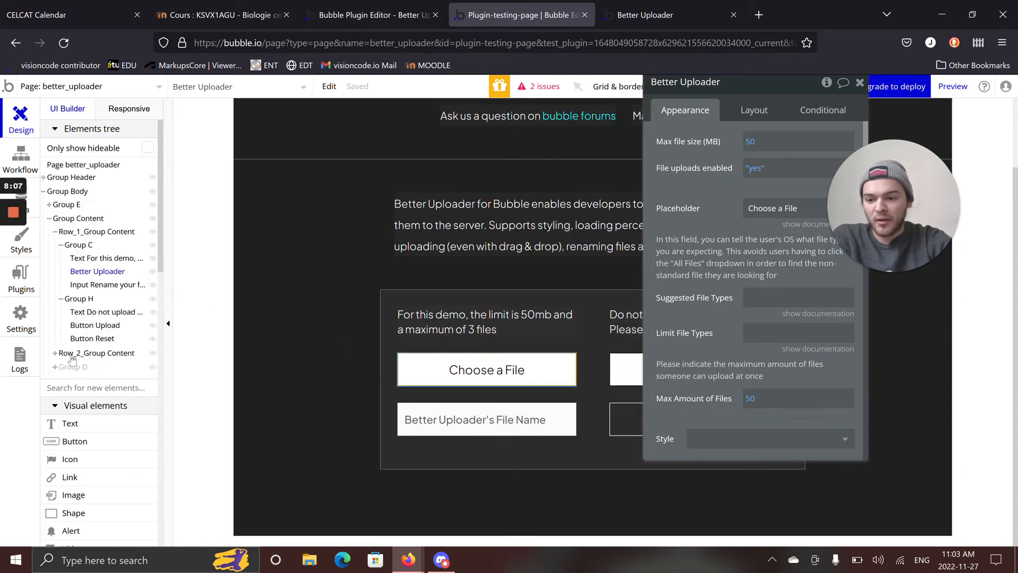
click(55, 353)
click(61, 367)
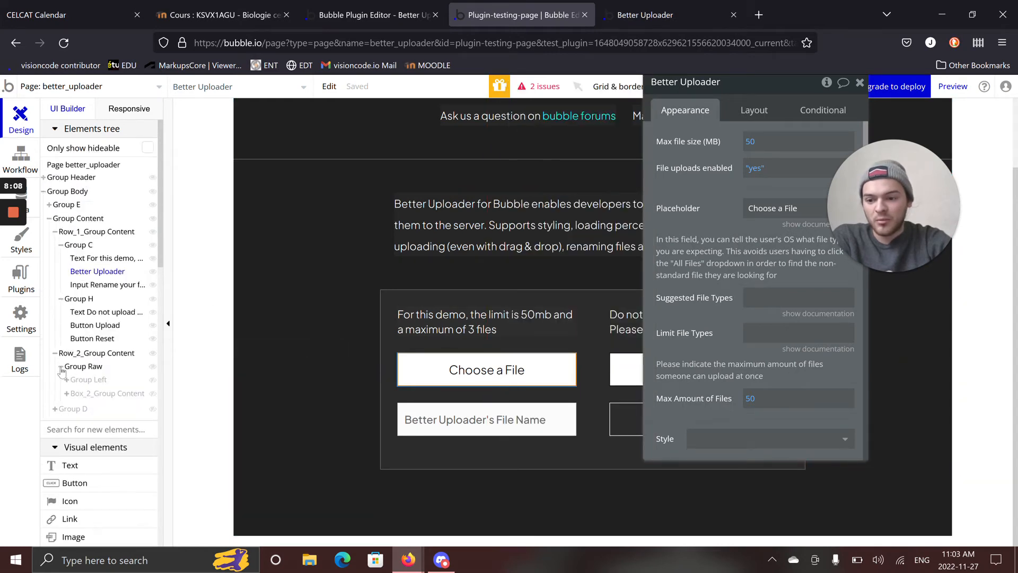
click(85, 379)
click(88, 392)
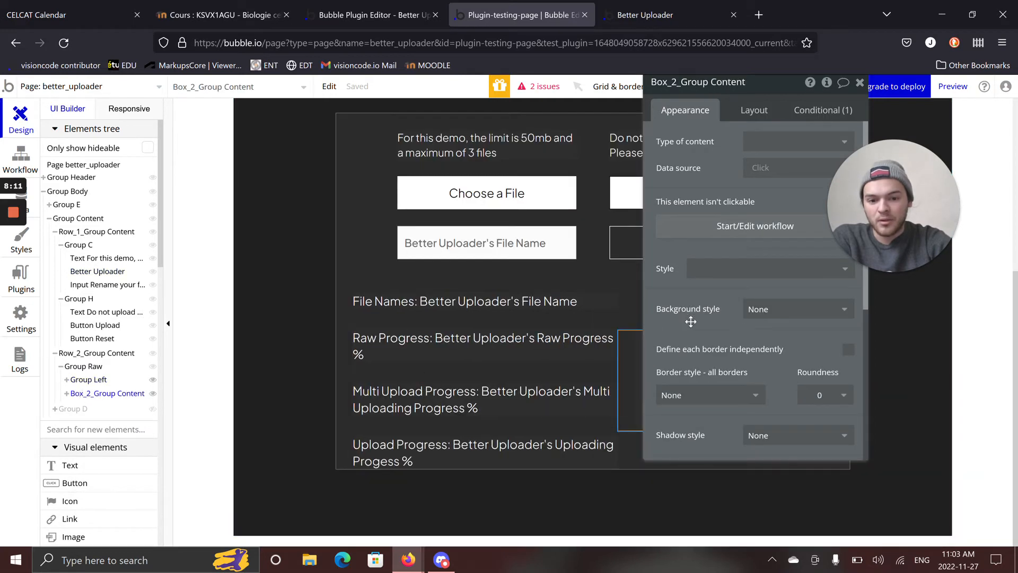
Expand Box_2_Group Content in the Elements tree and open the properties of the Apply Sepia element inside it.
drag(689, 277, 287, 294)
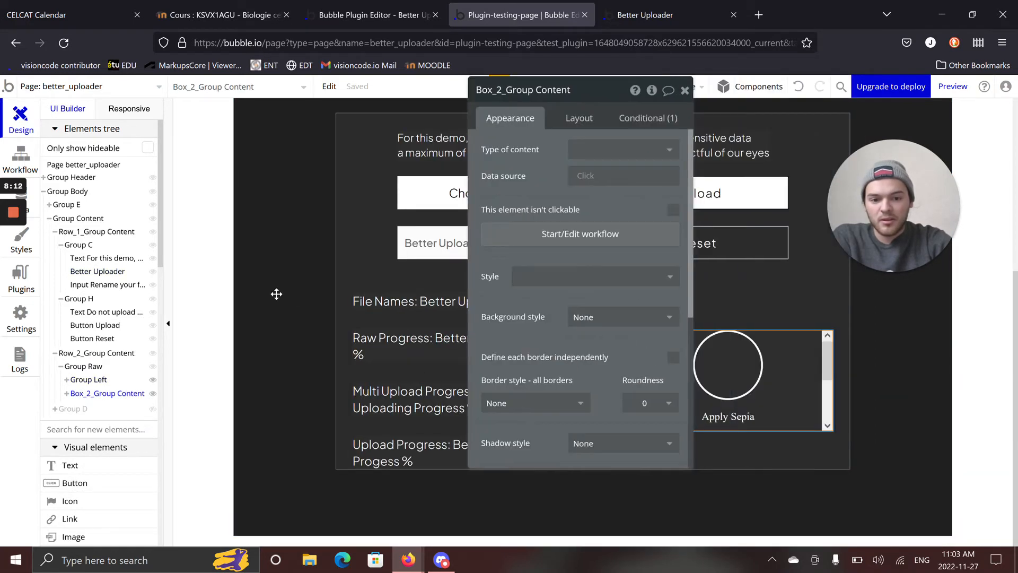
click(68, 394)
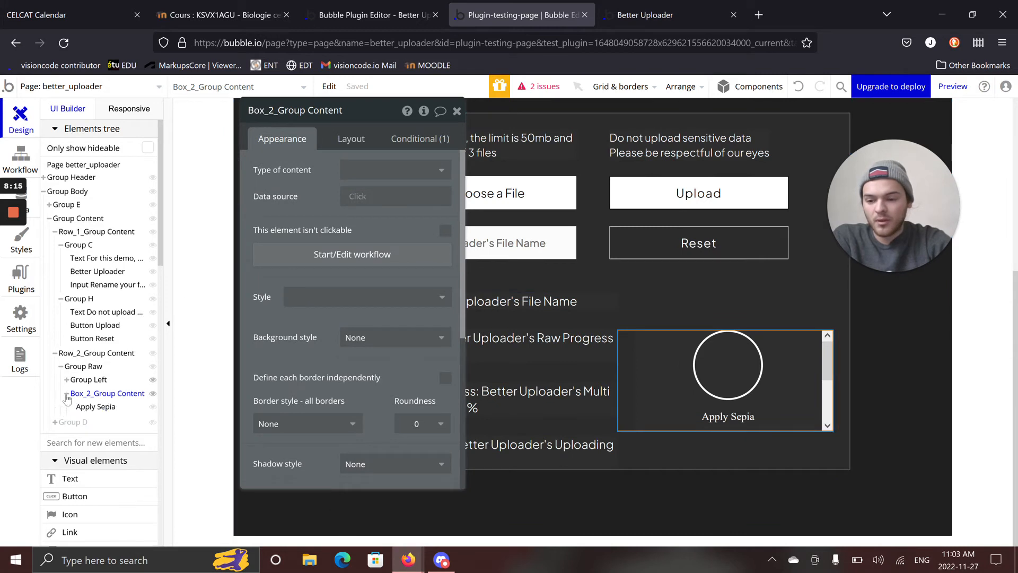
right_click(682, 378)
click(732, 525)
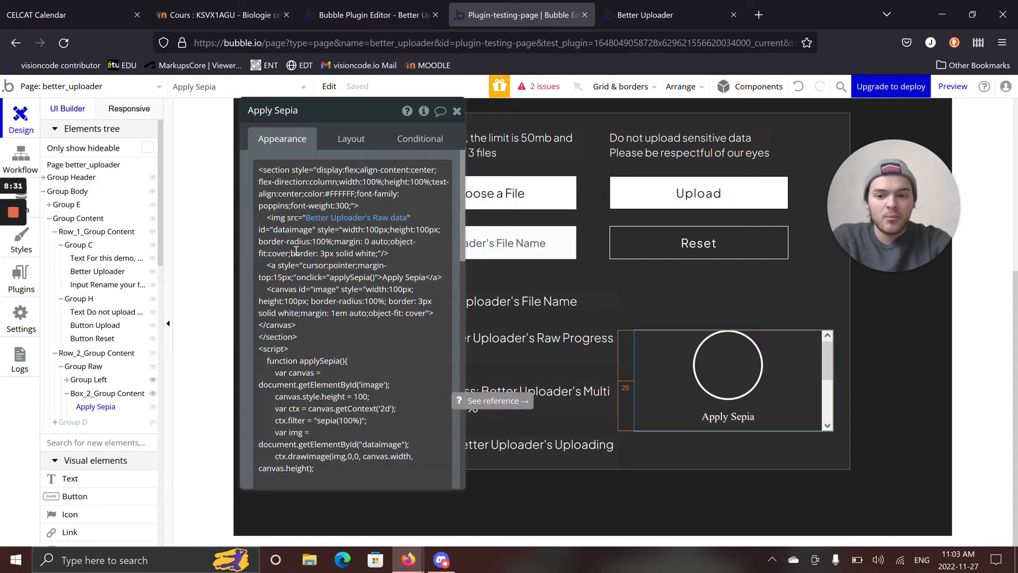
Examine the Better Uploader states offered for the img src expression in the Apply Sepia HTML code.
click(303, 219)
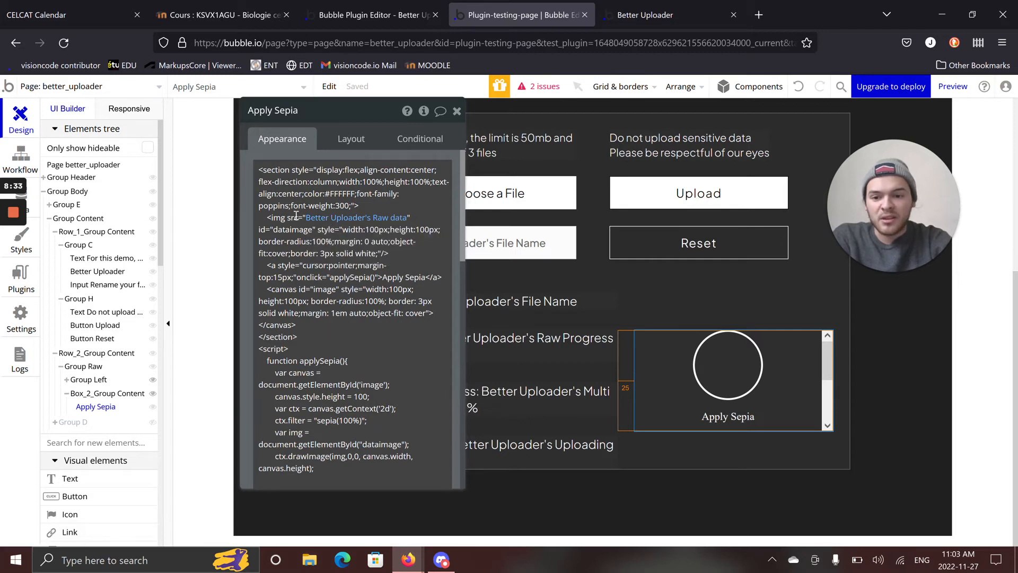
click(320, 217)
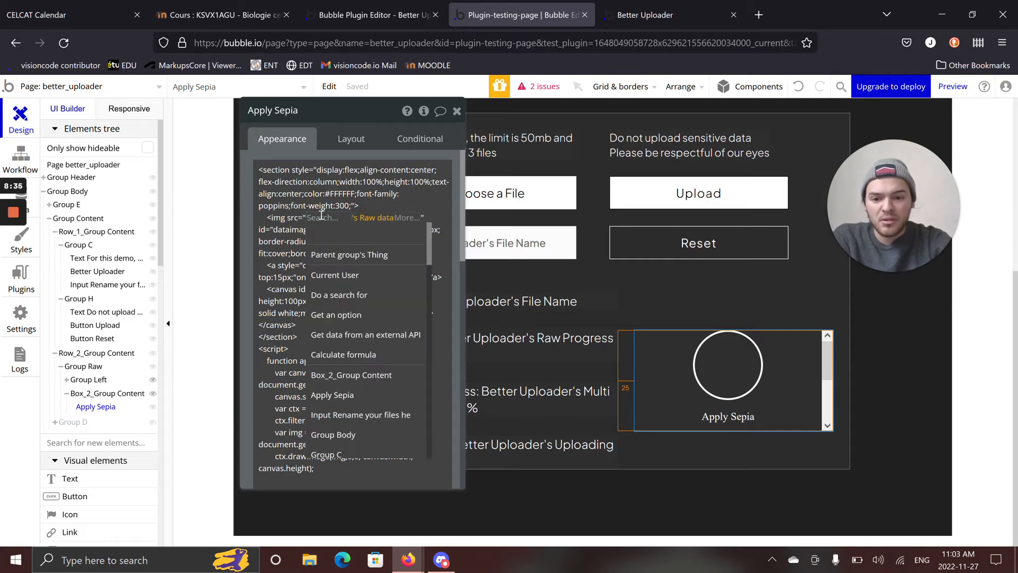
click(340, 233)
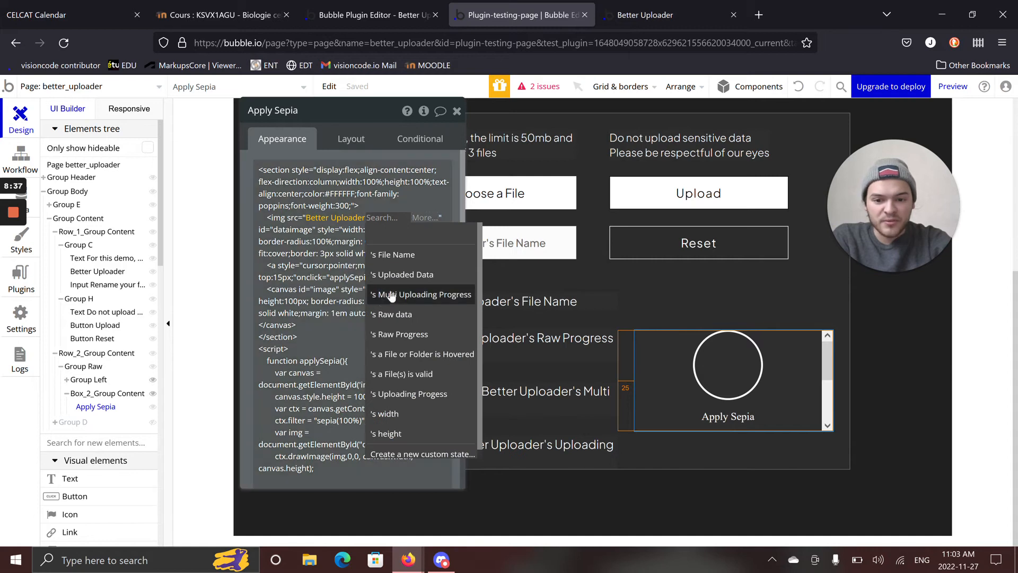
scroll(405, 251, down, 1)
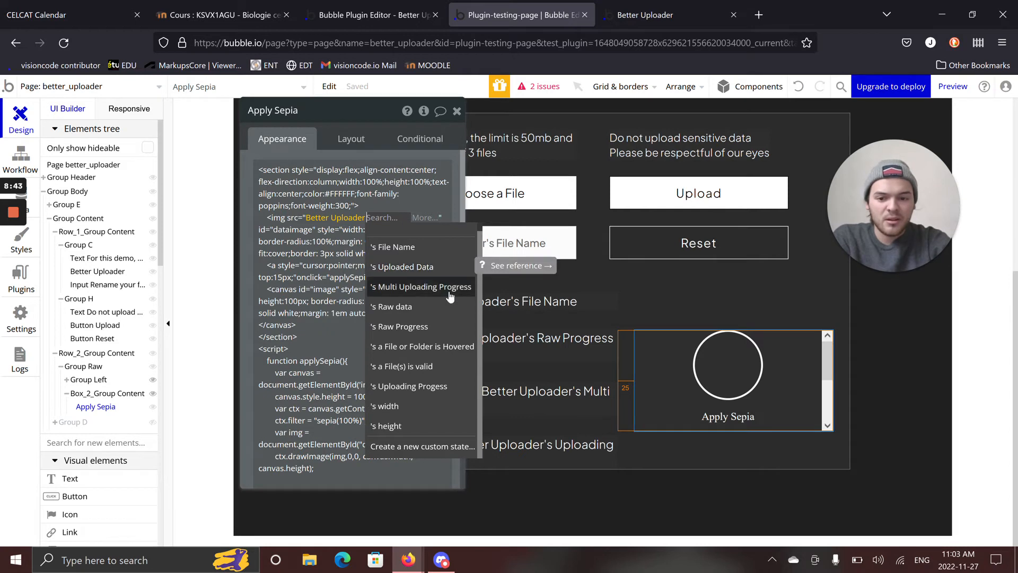
mouse_move(451, 296)
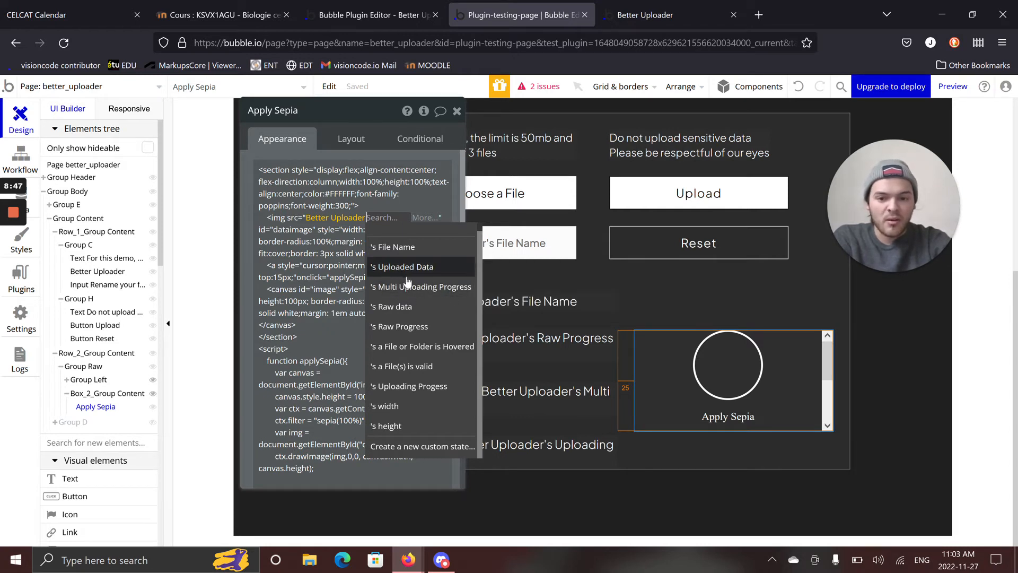
mouse_move(409, 274)
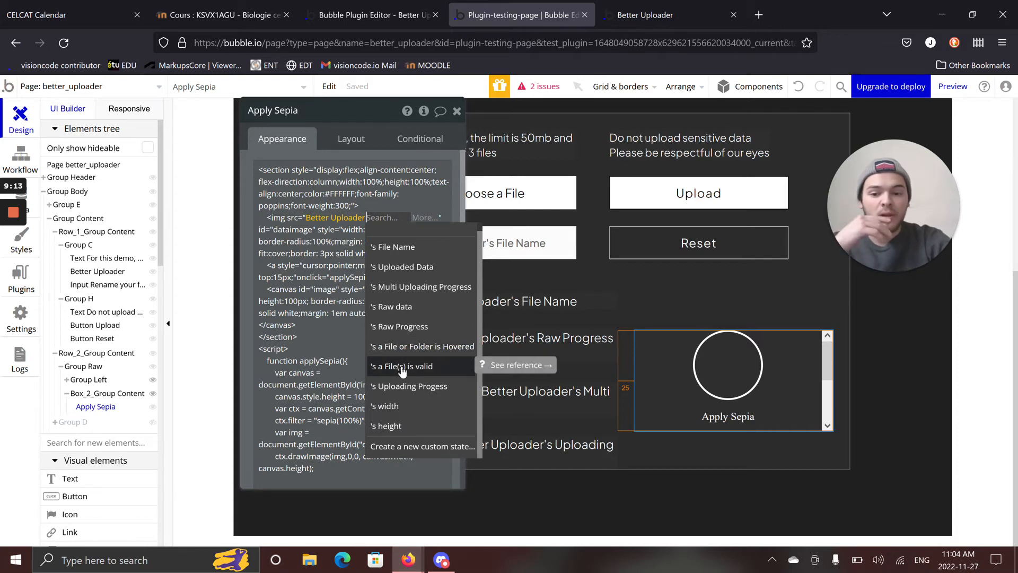
Set the Better Uploader element's Max Amount of Files to 3.
click(505, 206)
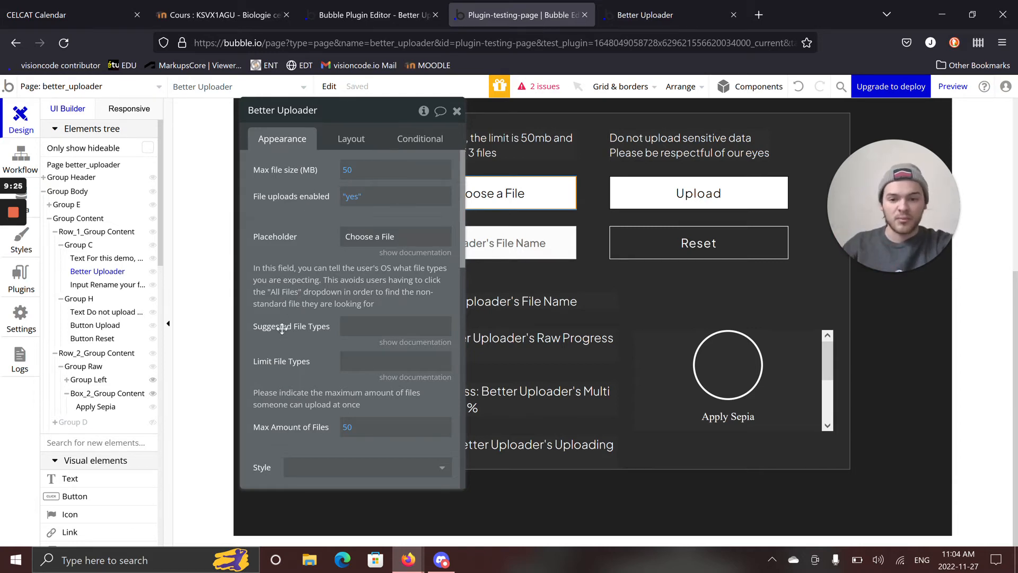
click(346, 427)
text(50)
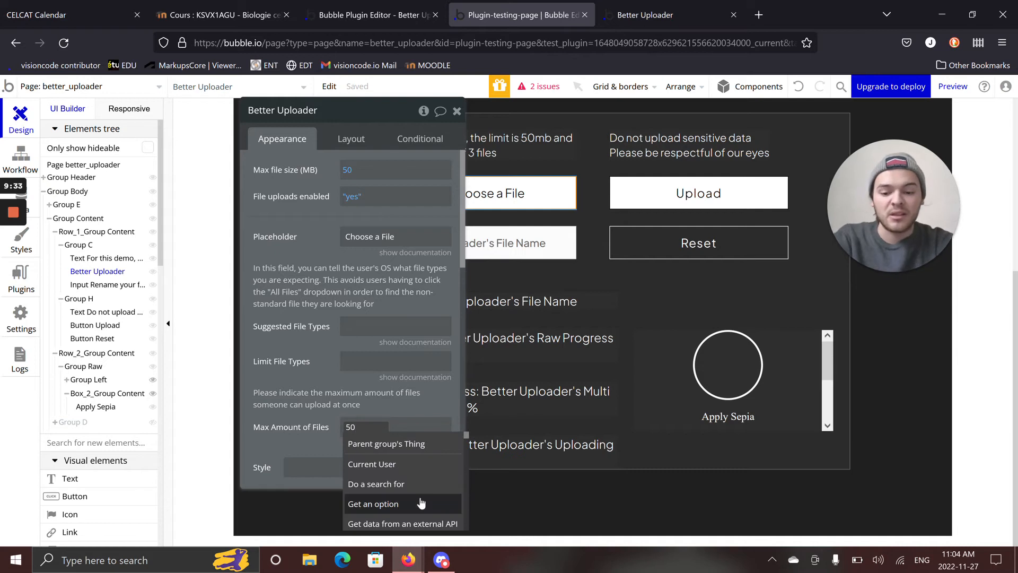
key(BackSpace)
key(BackSpace)
text(3)
click(330, 389)
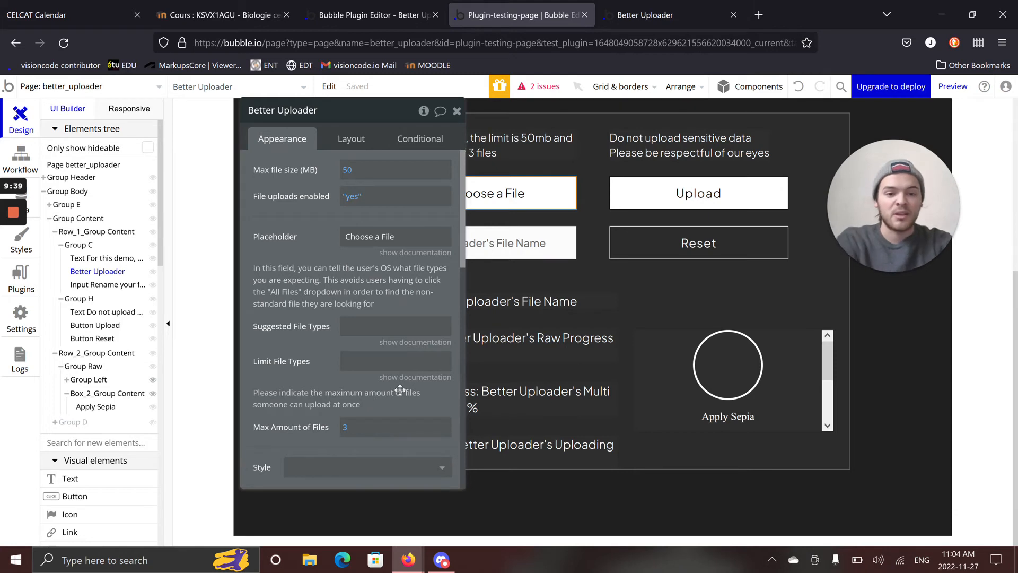
Reopen the Apply Sepia element and inspect the Better Uploader's Raw data expression used as its image source.
click(690, 366)
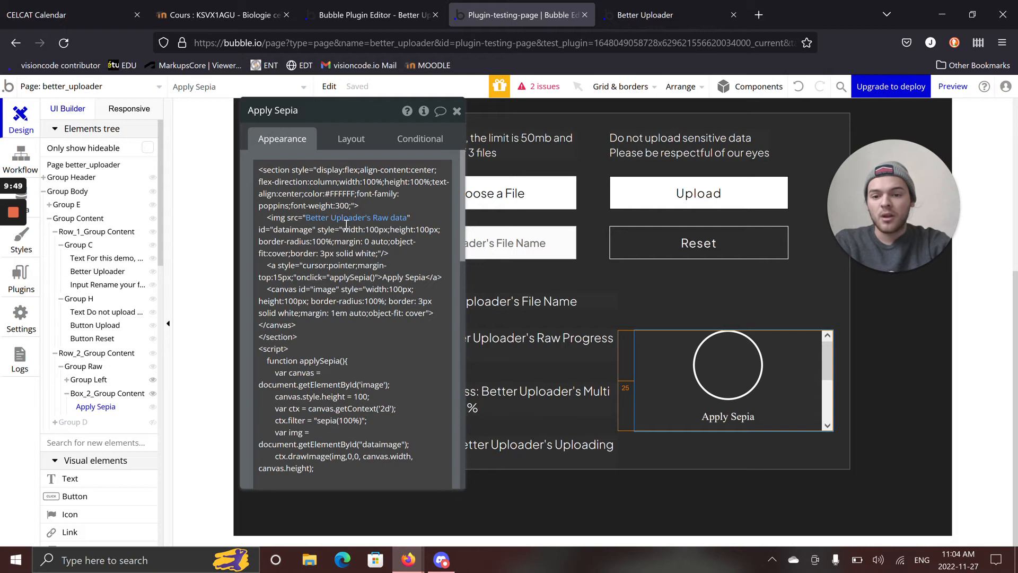
click(373, 219)
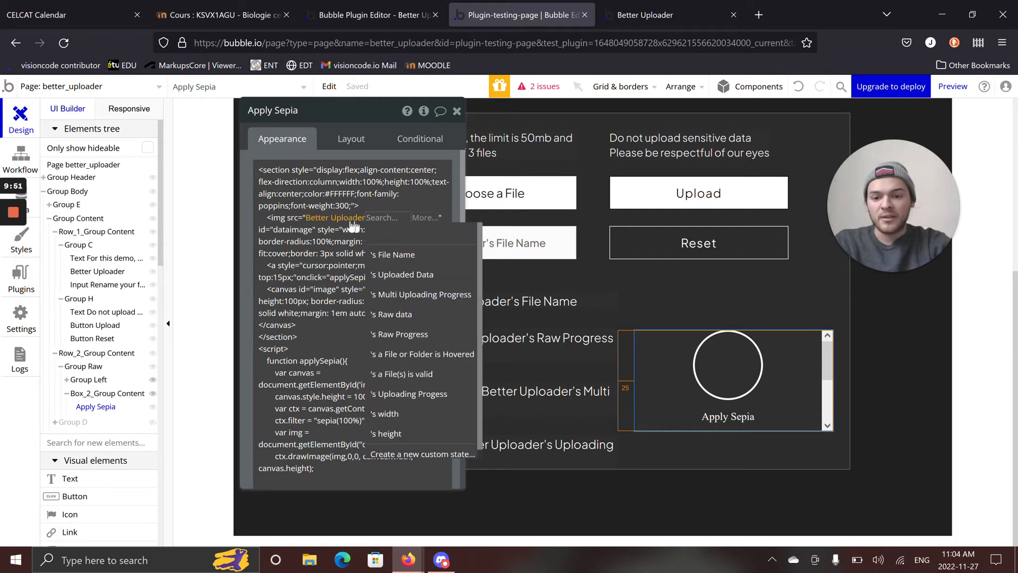
click(419, 153)
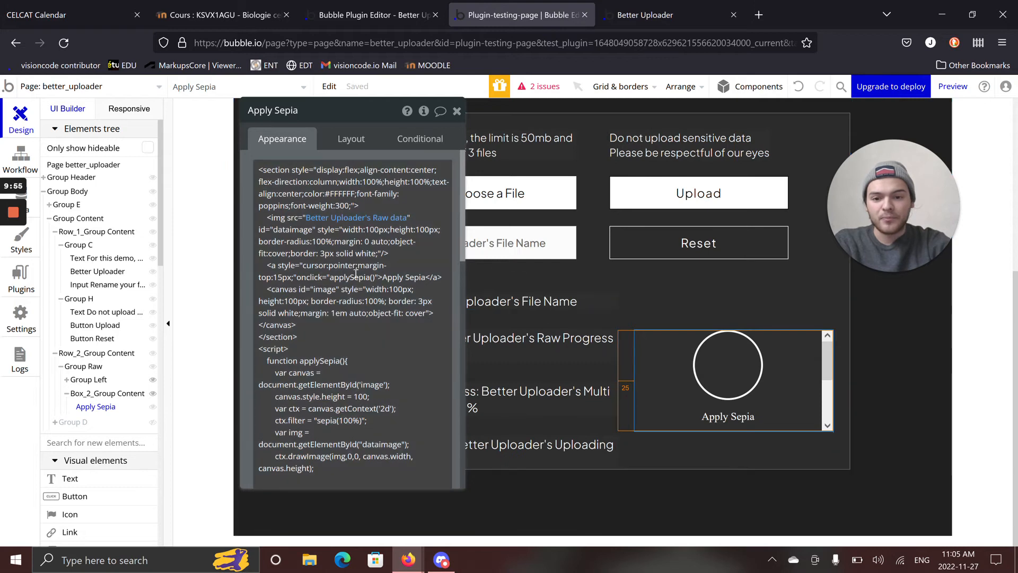
click(364, 219)
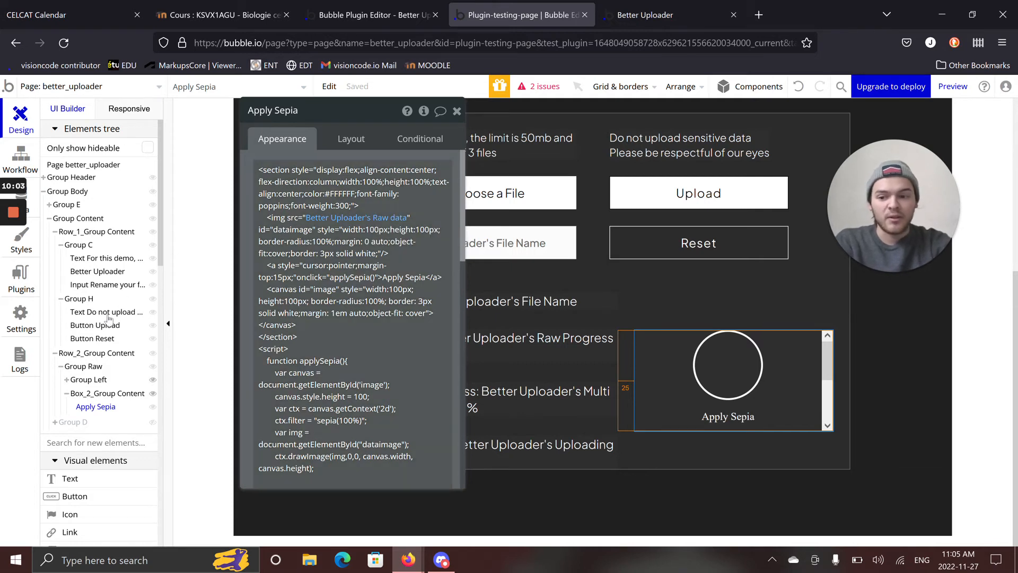
Expand Group D, bring up its two hidden inner groups, and clear the property editor off the file previews.
click(67, 423)
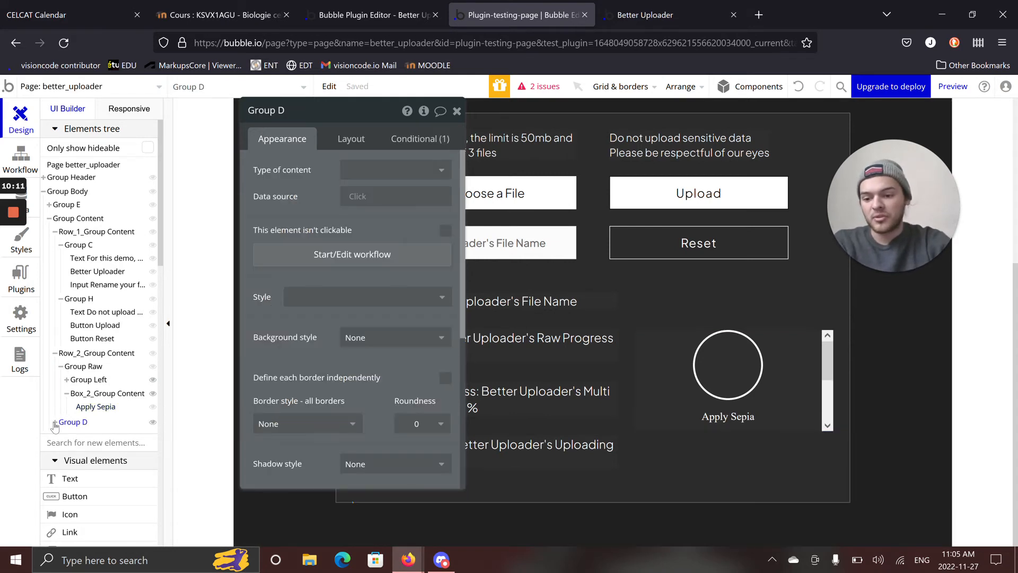
click(54, 421)
click(81, 439)
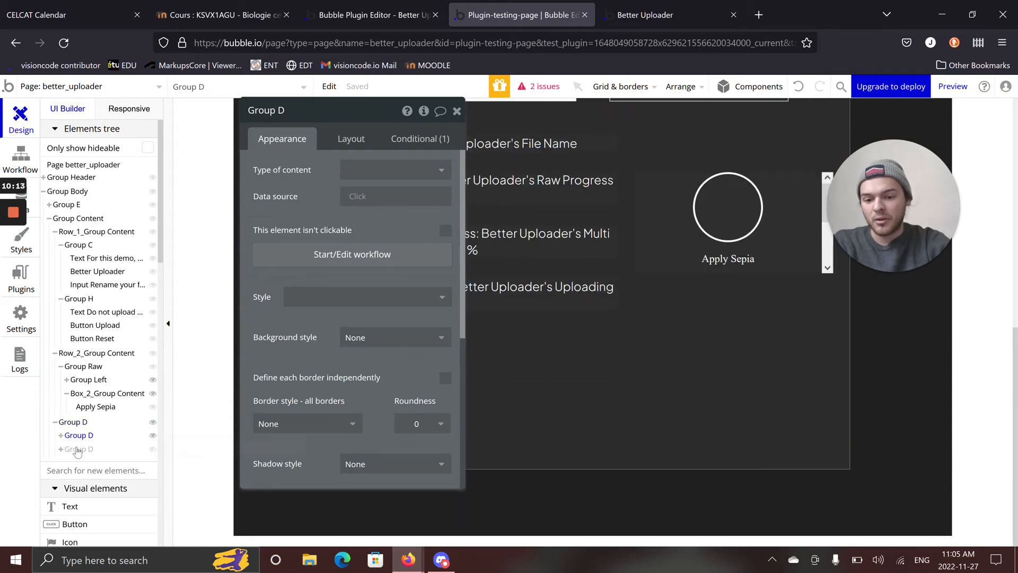
click(78, 449)
drag(267, 379, 602, 358)
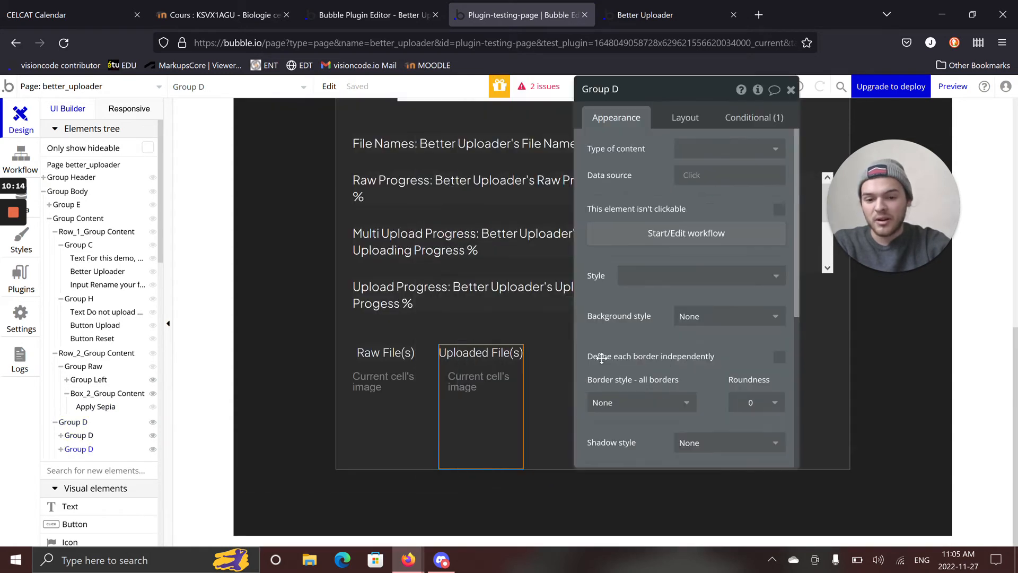
Inspect the data sources of the repeating groups under Uploaded File(s) and Raw File(s).
click(448, 403)
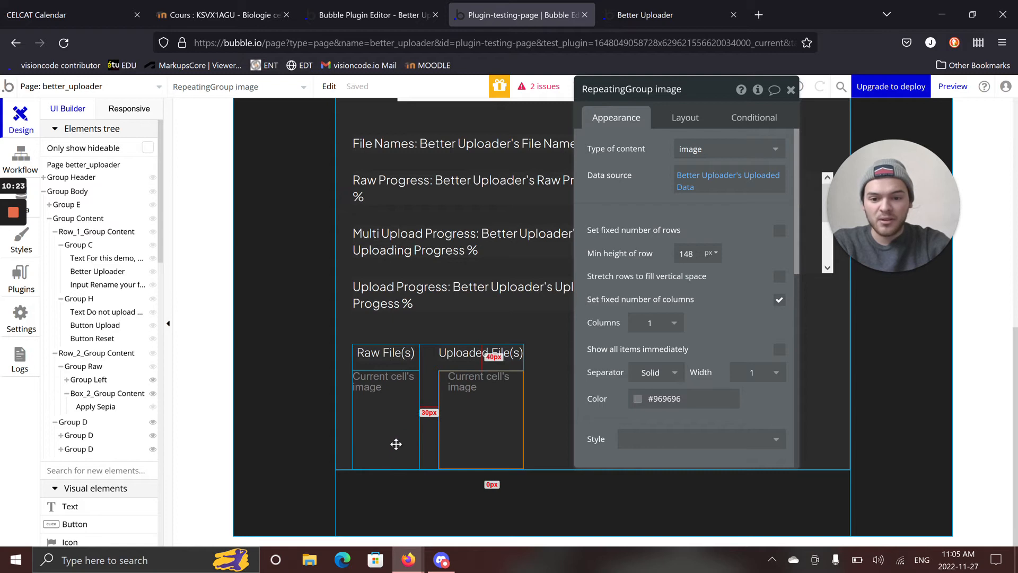
click(396, 448)
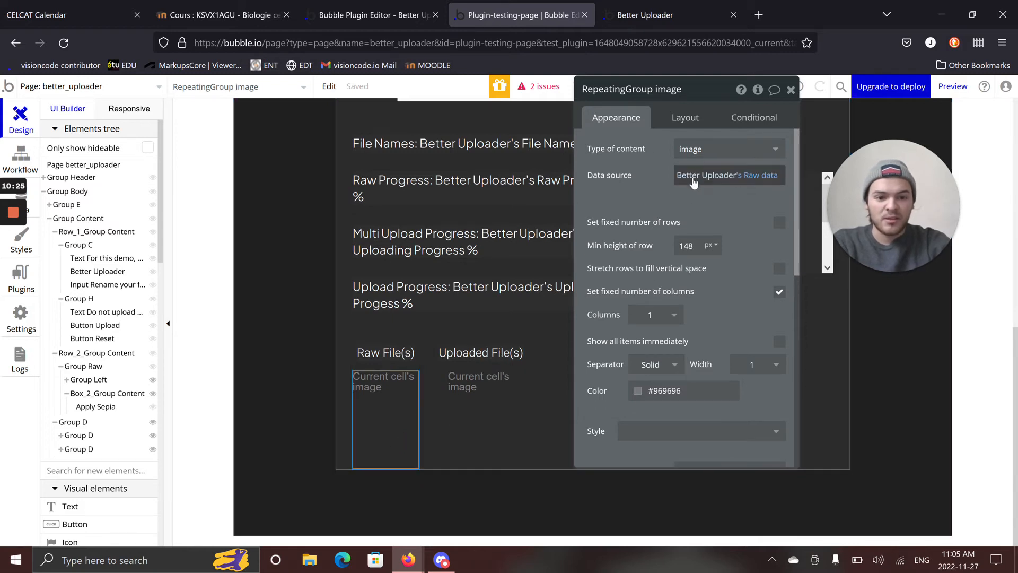
mouse_move(695, 182)
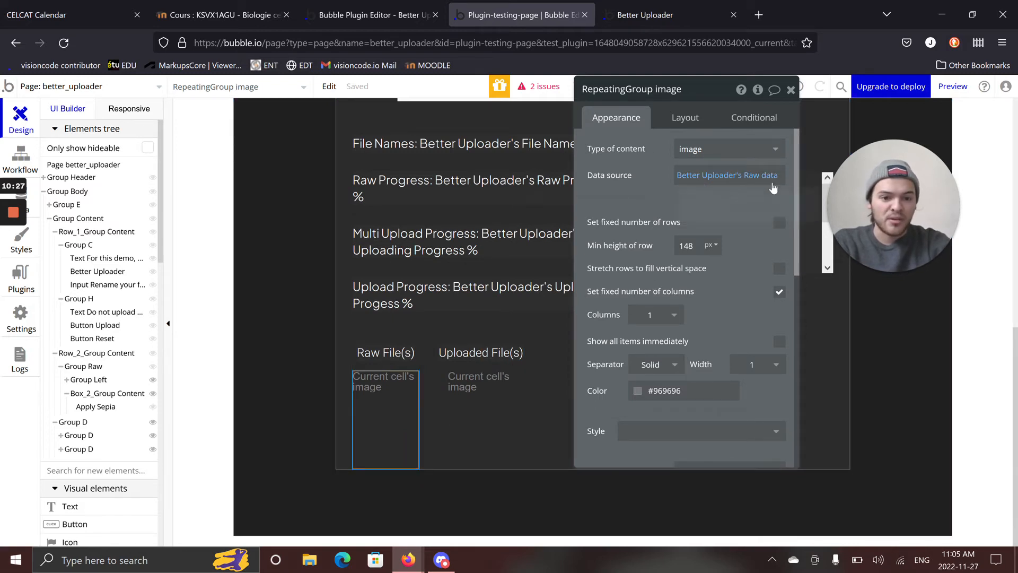
mouse_move(765, 182)
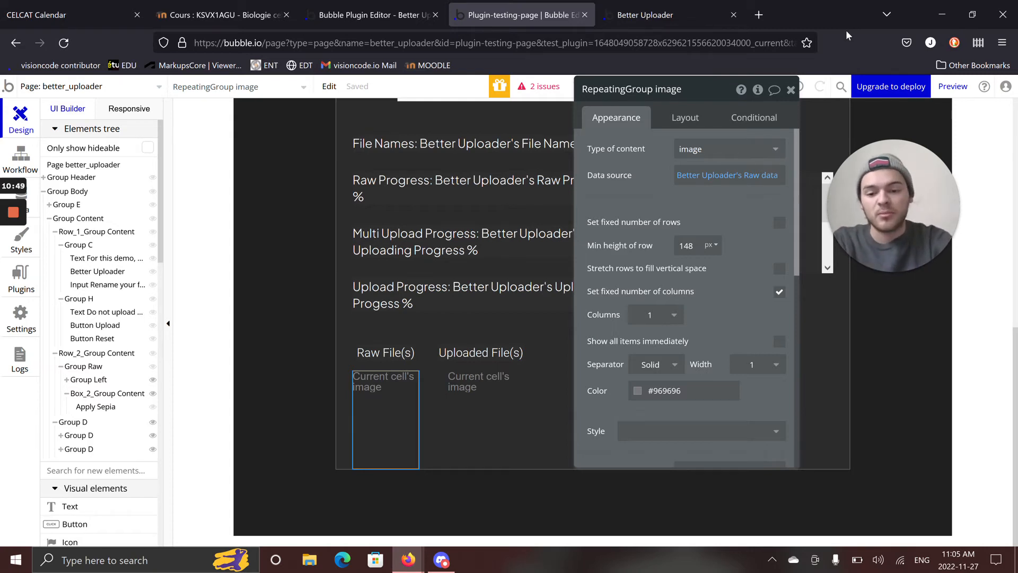
Check the dynamic image source of Image A in the Raw File(s) repeating group, then reselect that repeating group.
click(366, 393)
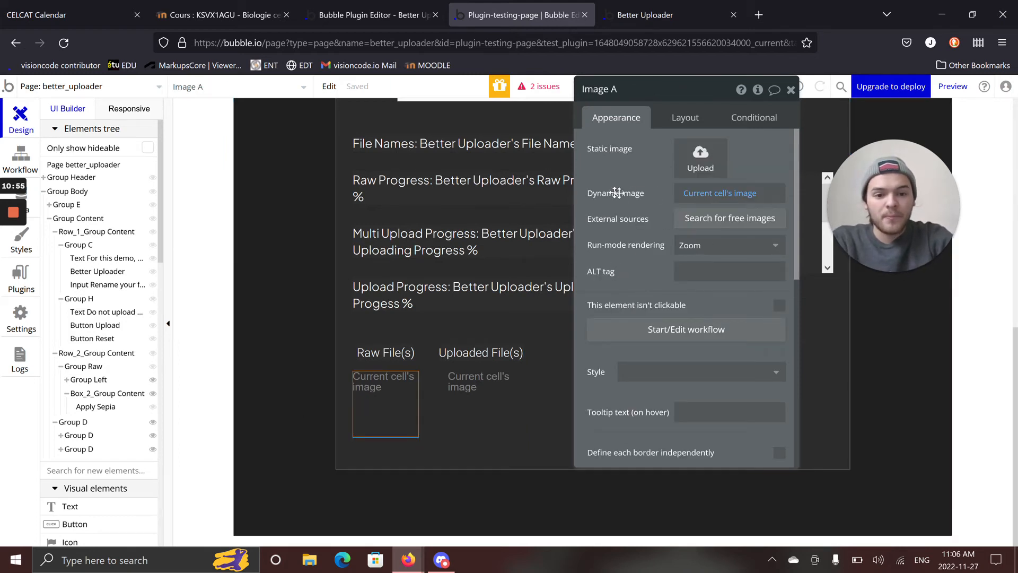
click(705, 193)
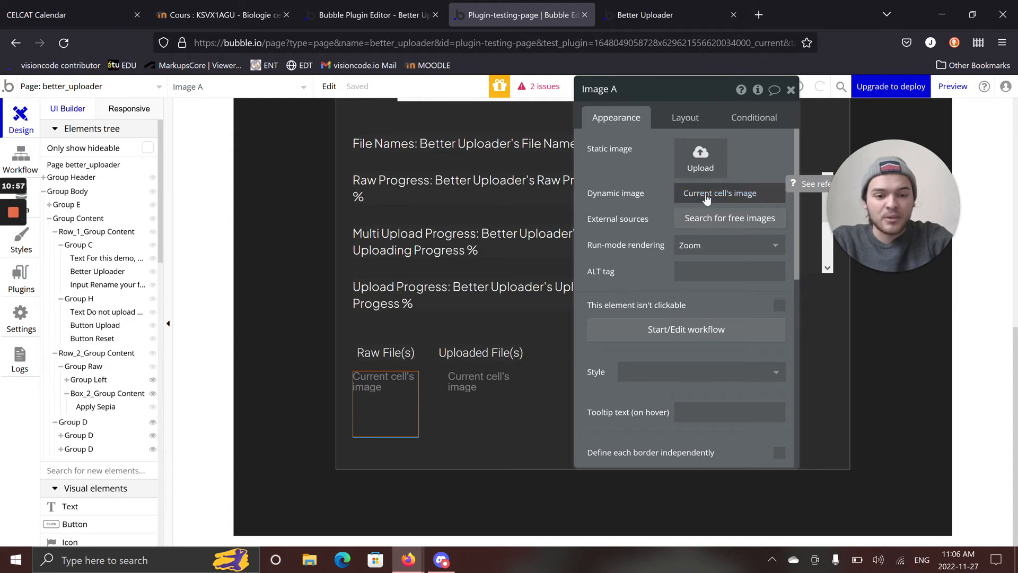
click(387, 455)
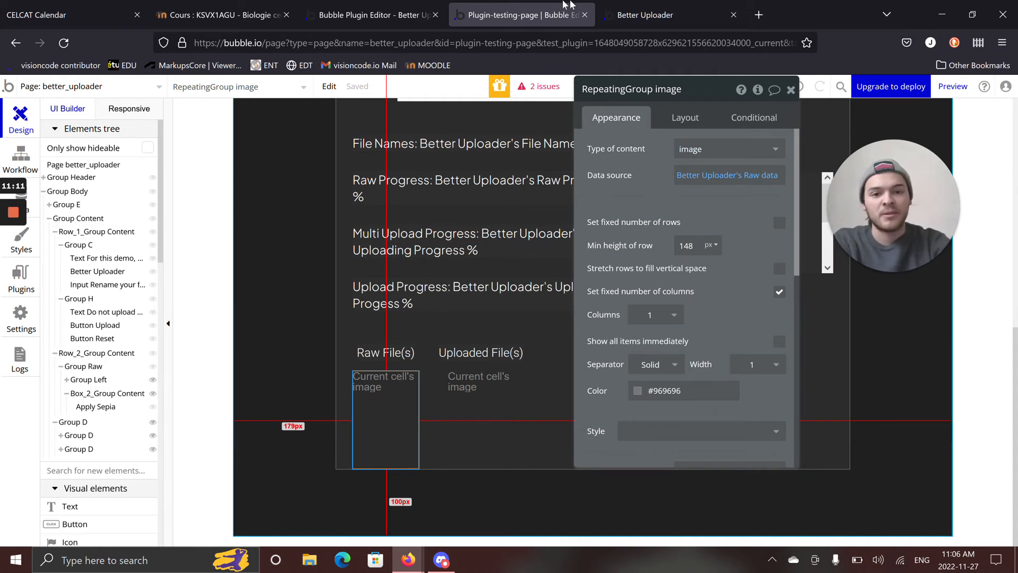
Switch to the Better Uploader demo page, view the Raw File(s) preview, and refresh the page to its latest version.
click(662, 15)
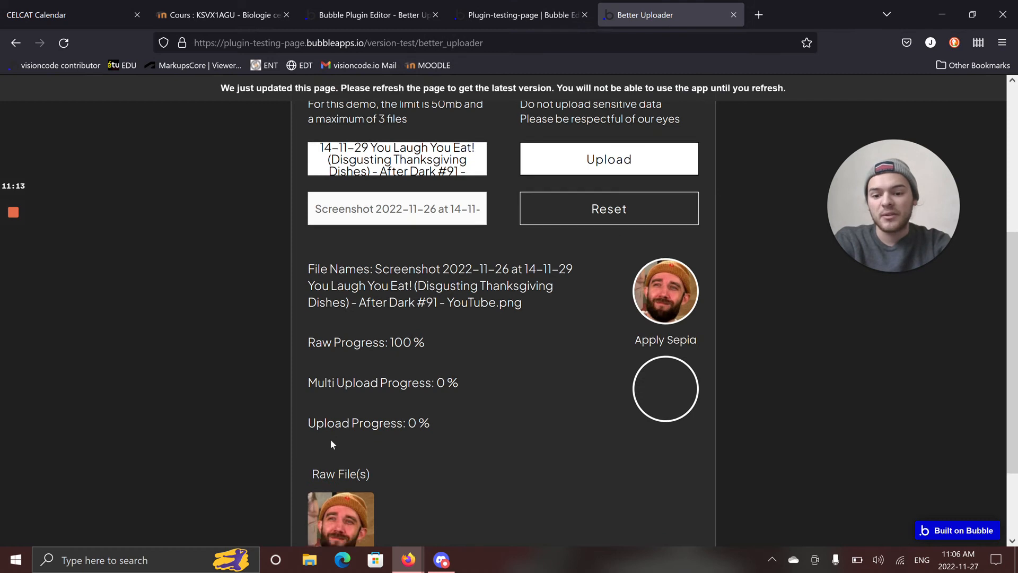
scroll(339, 443, down, 3)
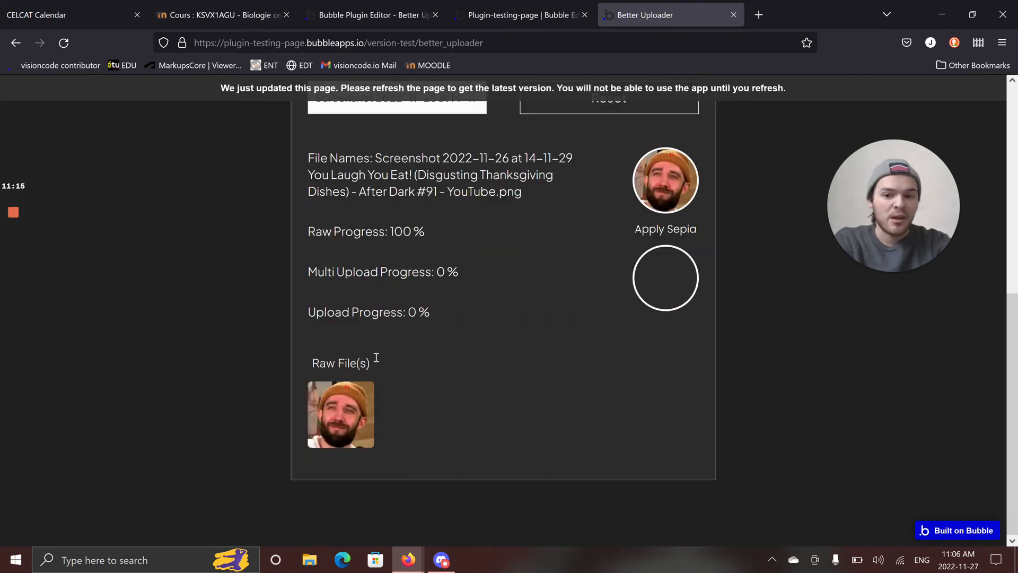
scroll(376, 357, up, 3)
scroll(381, 375, down, 3)
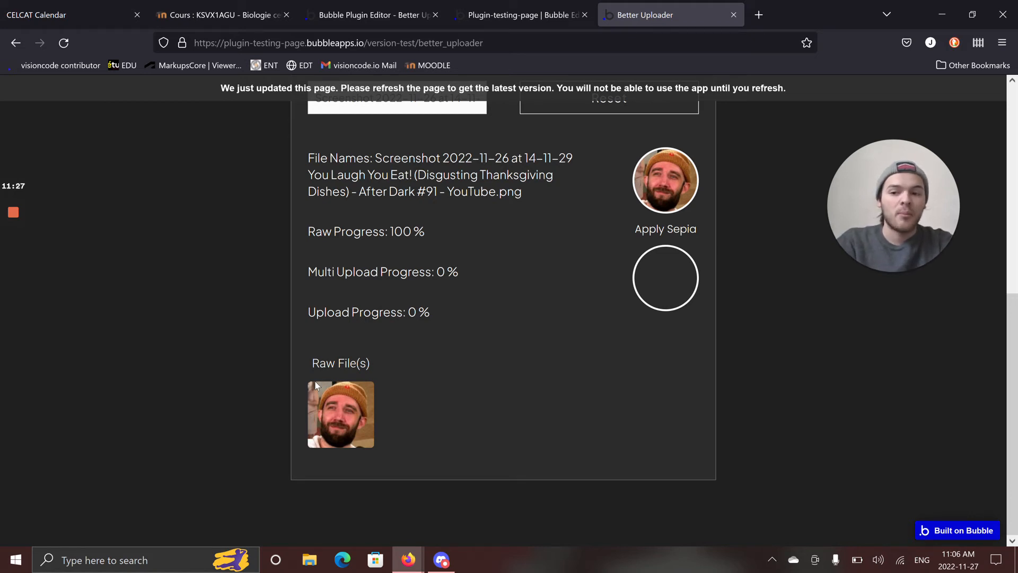
click(137, 87)
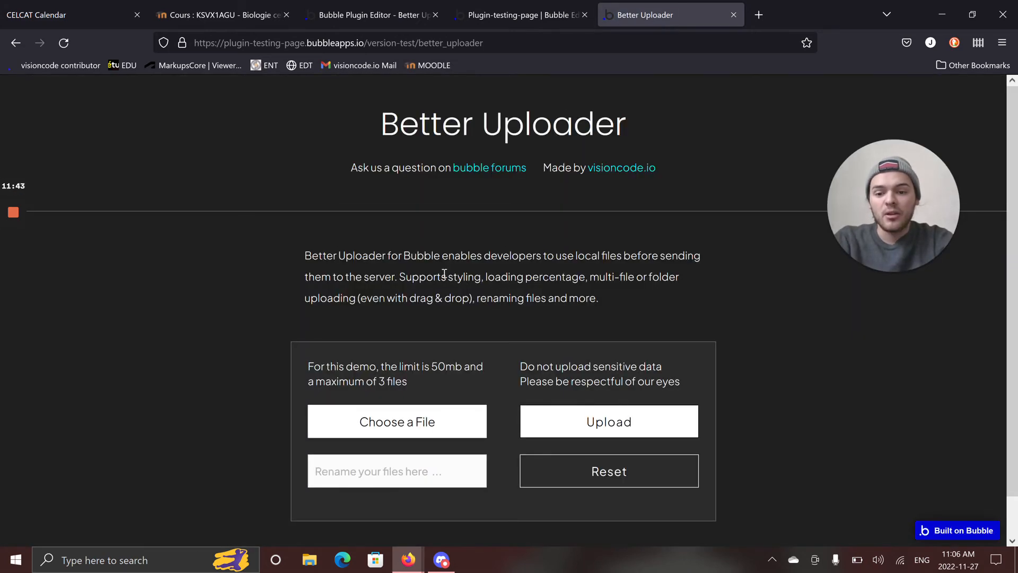
Load the 2022-11-26 at 14-11-29 screenshot PNG from Downloads and apply the sepia effect to it.
scroll(446, 339, down, 2)
click(428, 381)
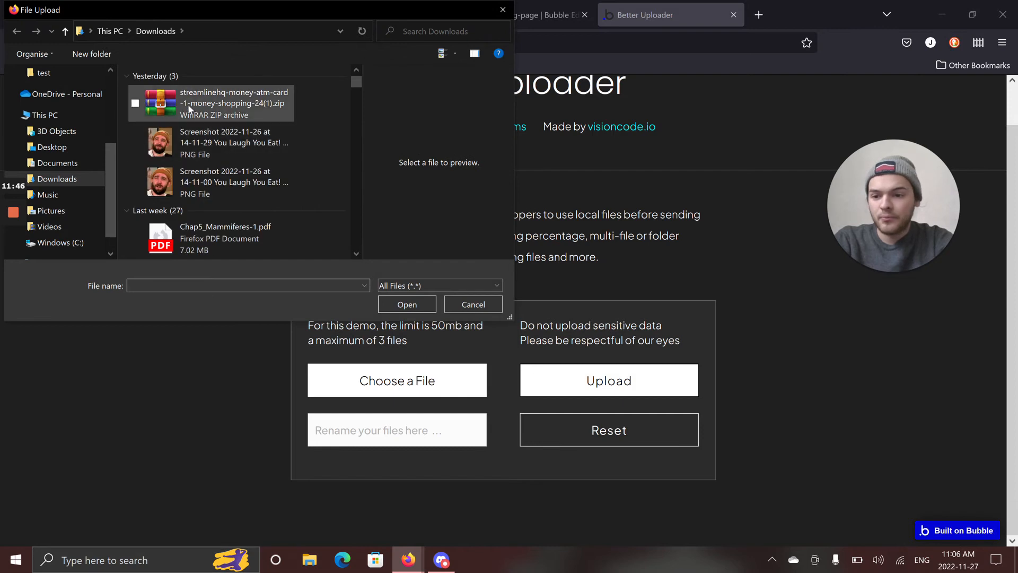
click(220, 145)
click(418, 304)
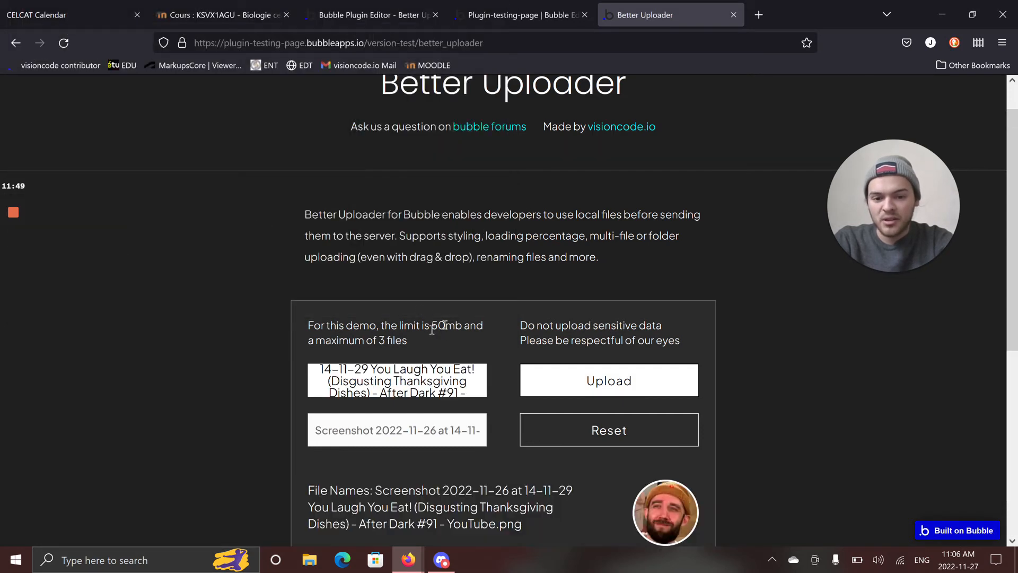
scroll(235, 310, down, 5)
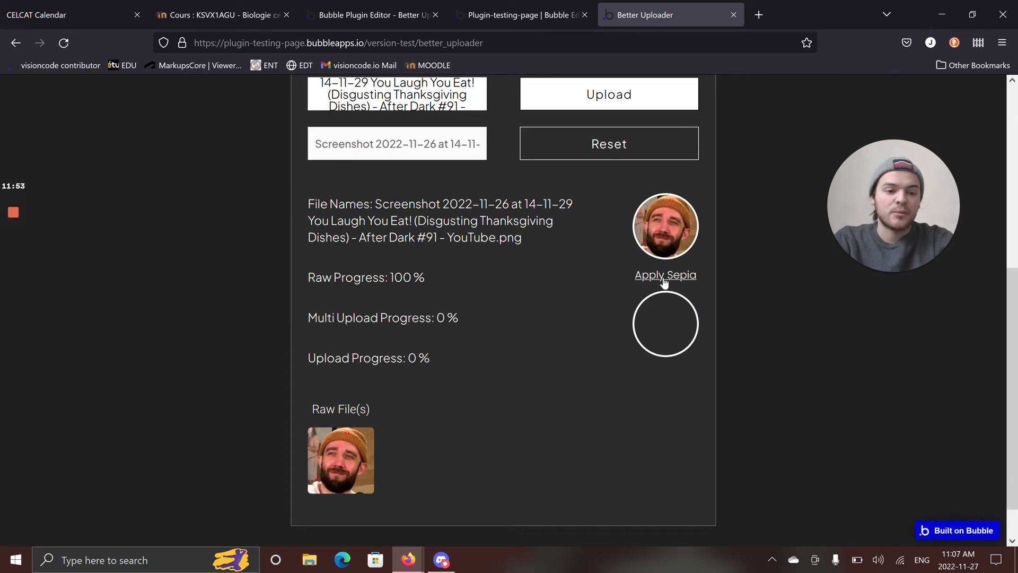
click(664, 280)
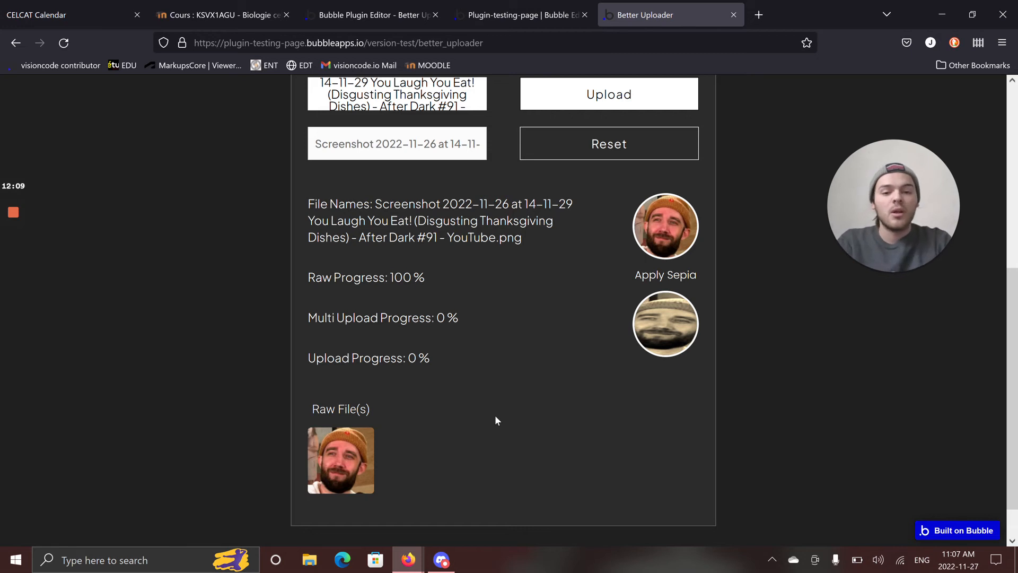
Reset the uploader, load streamlinehq-credit-card-visa-money-payments-finance-24.svg from Downloads, and apply the sepia effect to it.
click(537, 148)
click(423, 387)
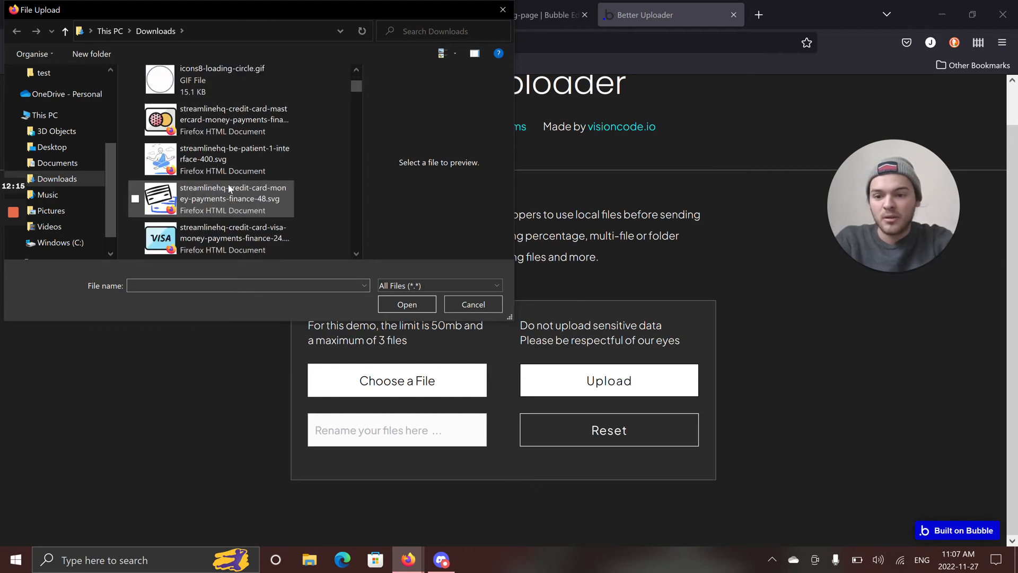
click(232, 236)
click(407, 304)
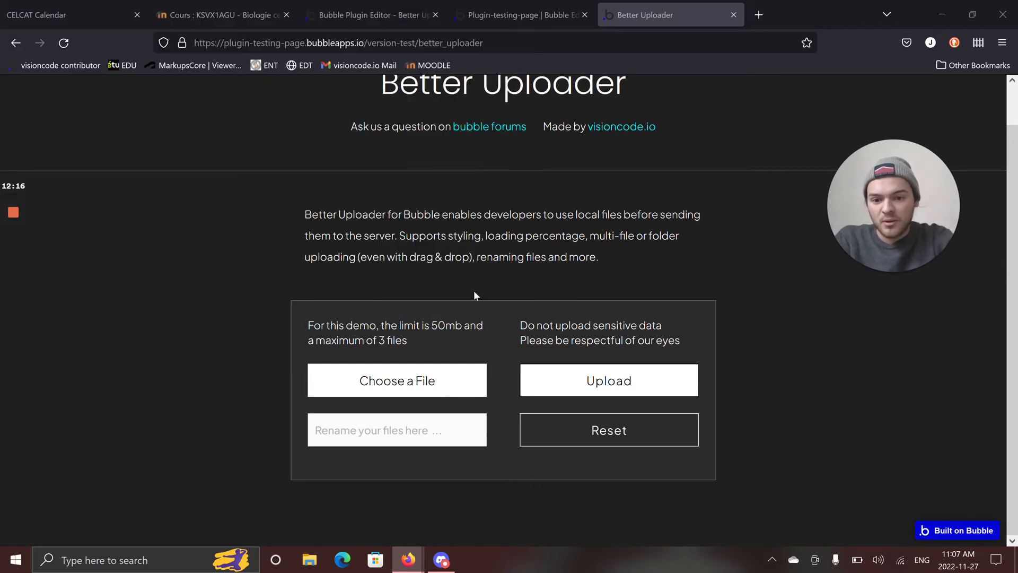
scroll(759, 357, down, 5)
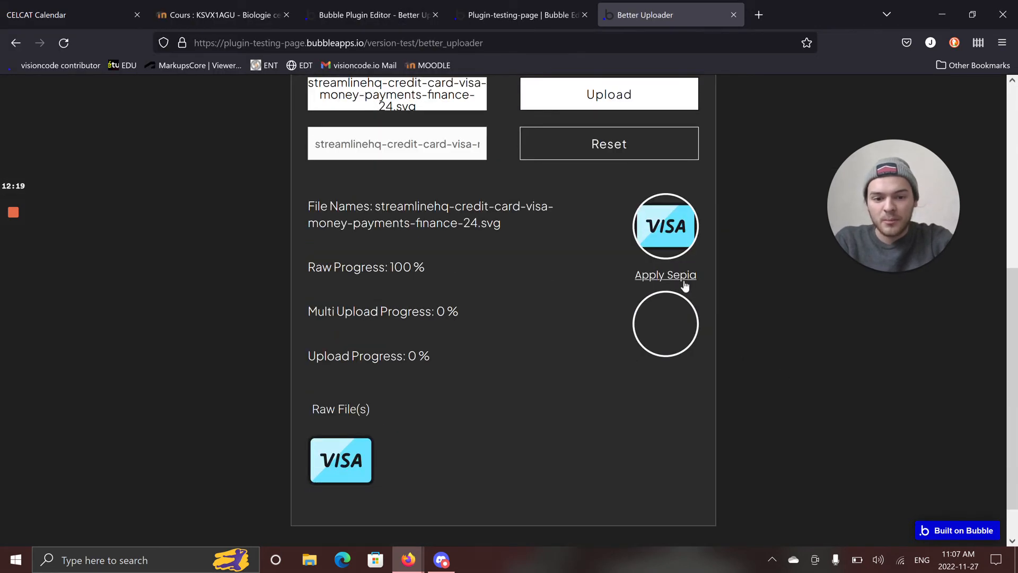
click(685, 284)
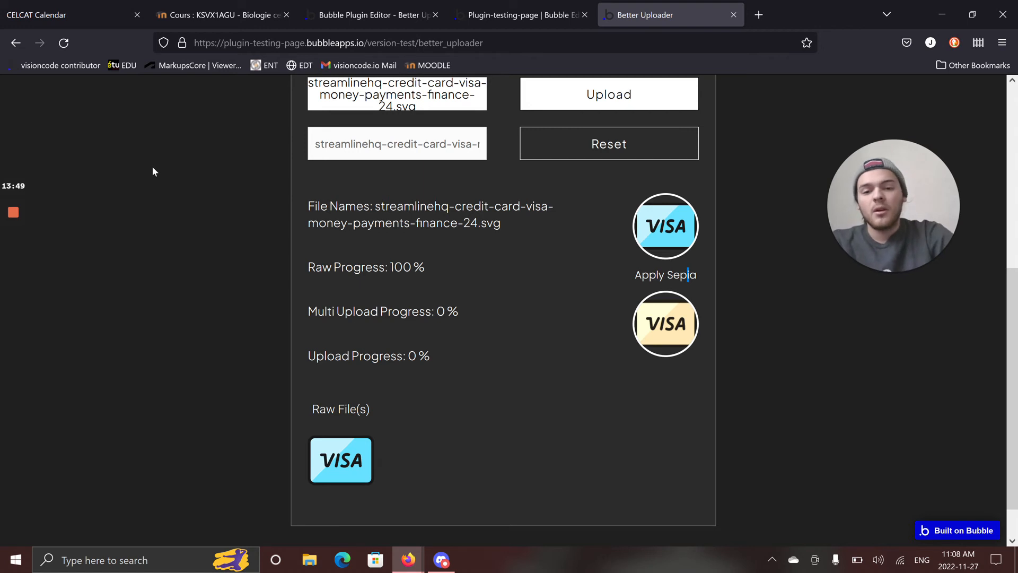
Reset the uploader and load the 2022-11-26 at 14-11-29 screenshot PNG from Downloads.
scroll(229, 390, up, 2)
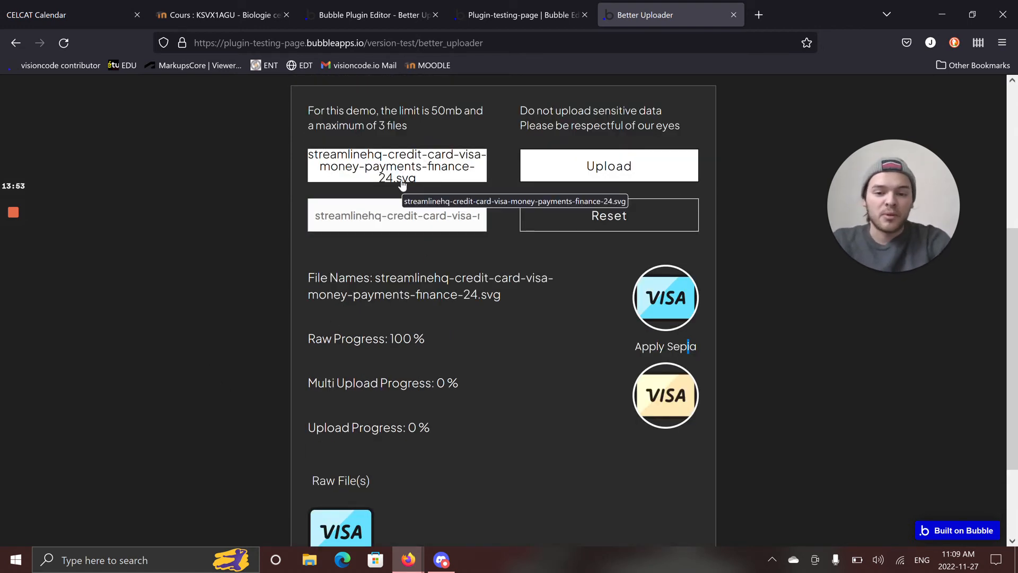
click(620, 223)
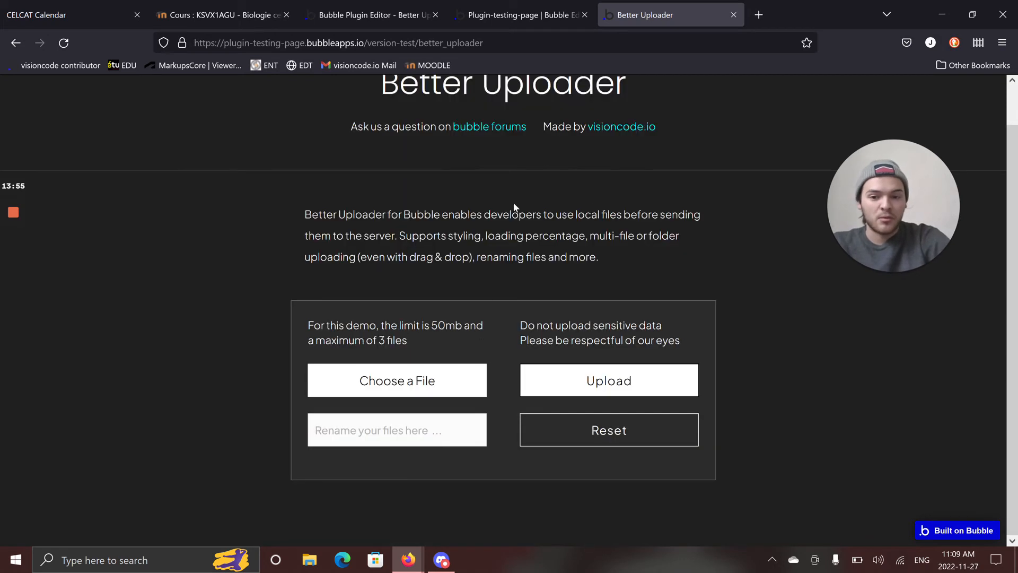
click(422, 381)
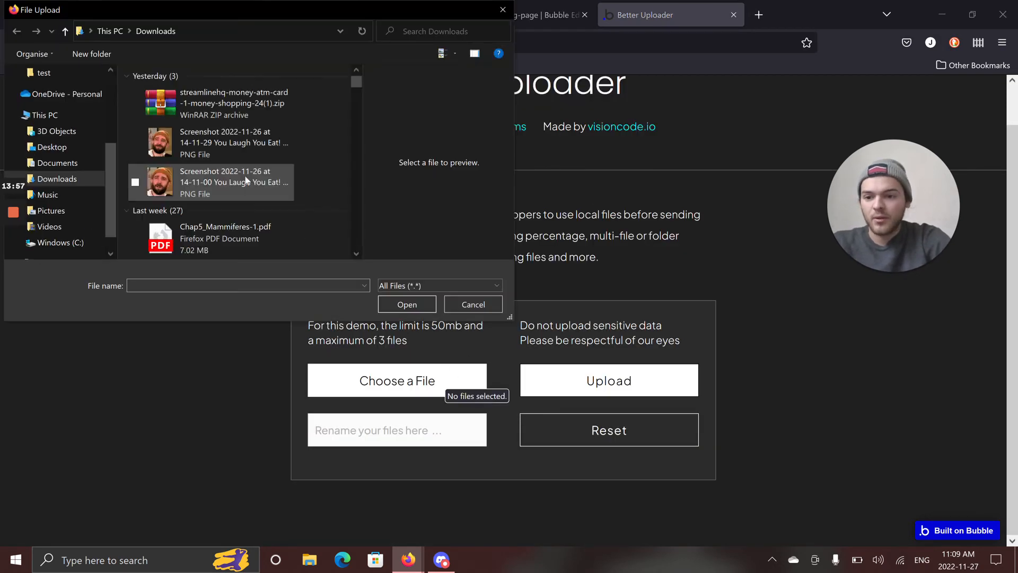
scroll(226, 143, up, 2)
click(227, 140)
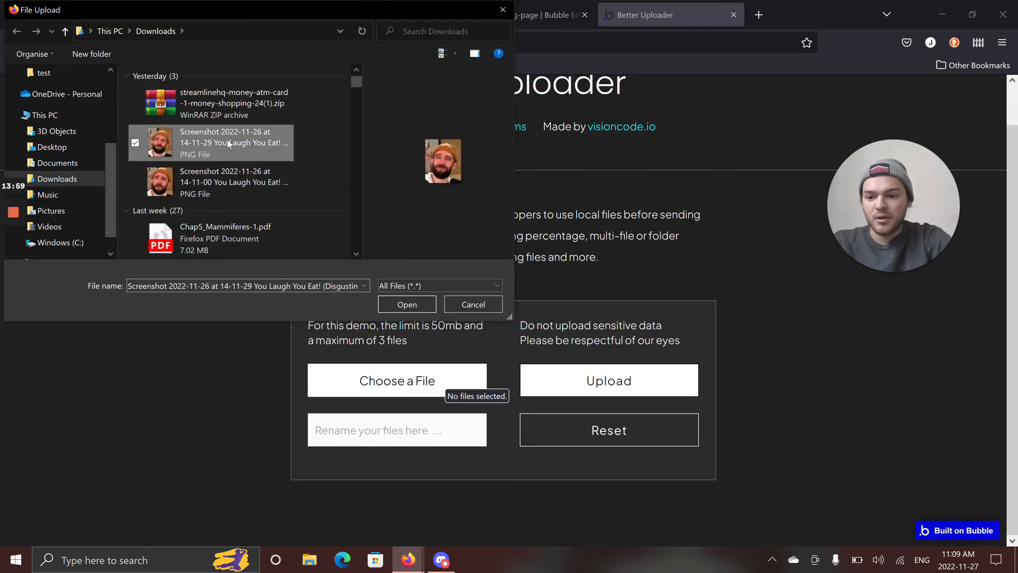
click(413, 310)
scroll(633, 333, down, 2)
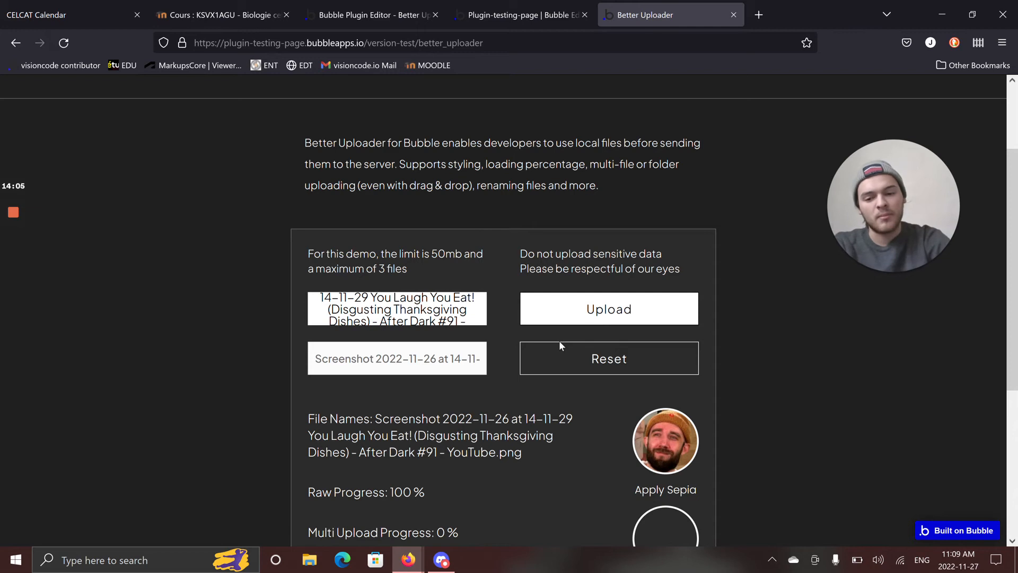
Switch to the plugin-testing-page editor and inspect the Send file to cloud action in the Upload button's workflow.
click(546, 8)
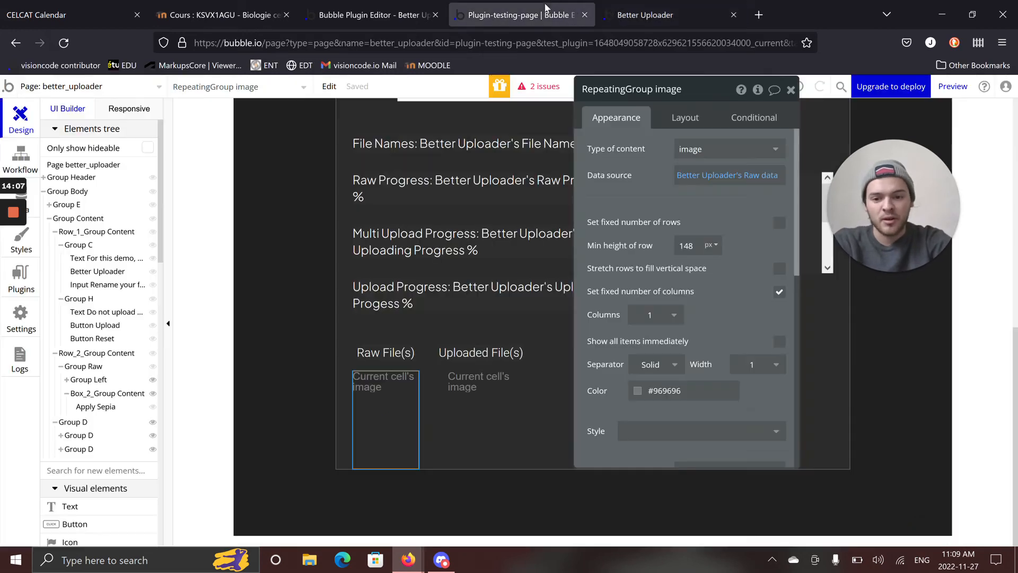
scroll(531, 351, up, 3)
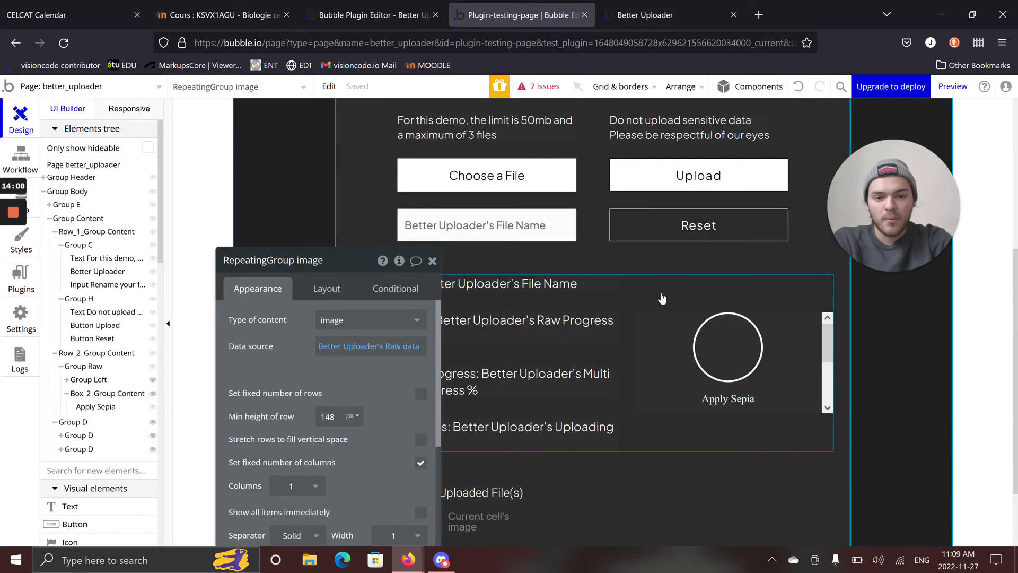
click(647, 180)
drag(295, 357, 239, 227)
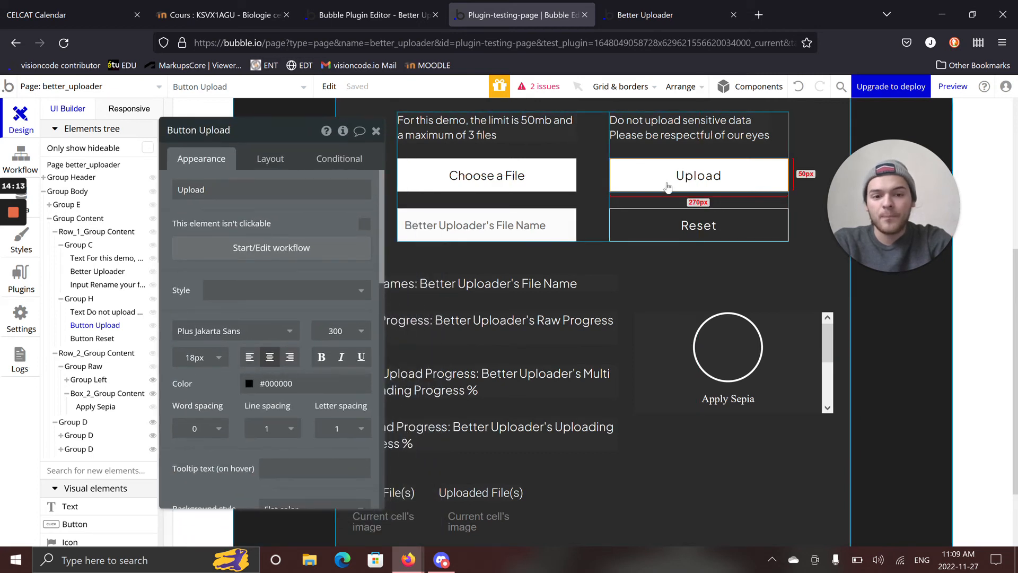
click(269, 253)
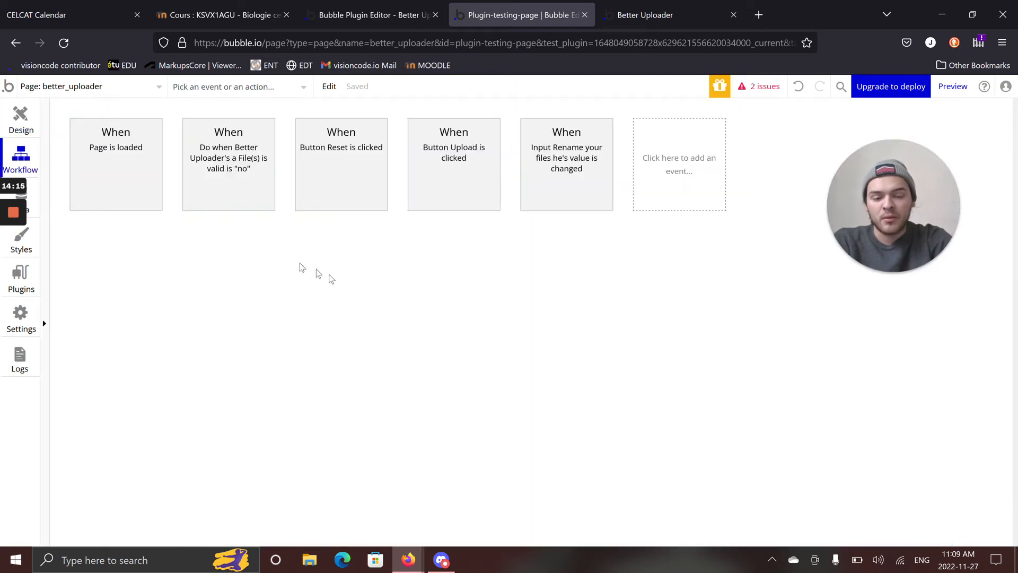
click(179, 265)
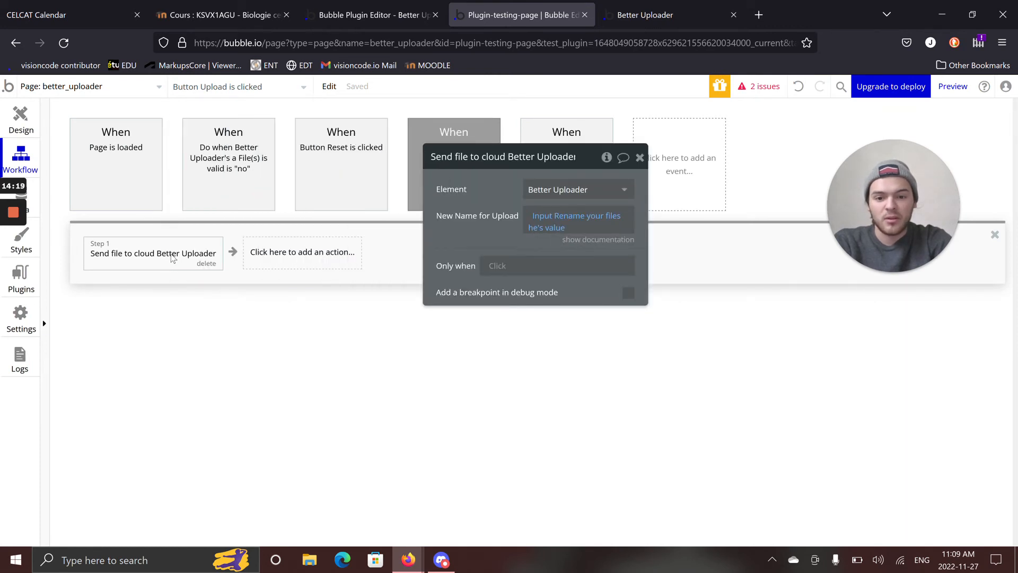
Look up the Better Uploader's Send file to cloud option among the element actions, then reopen the existing Send file to cloud action.
click(263, 253)
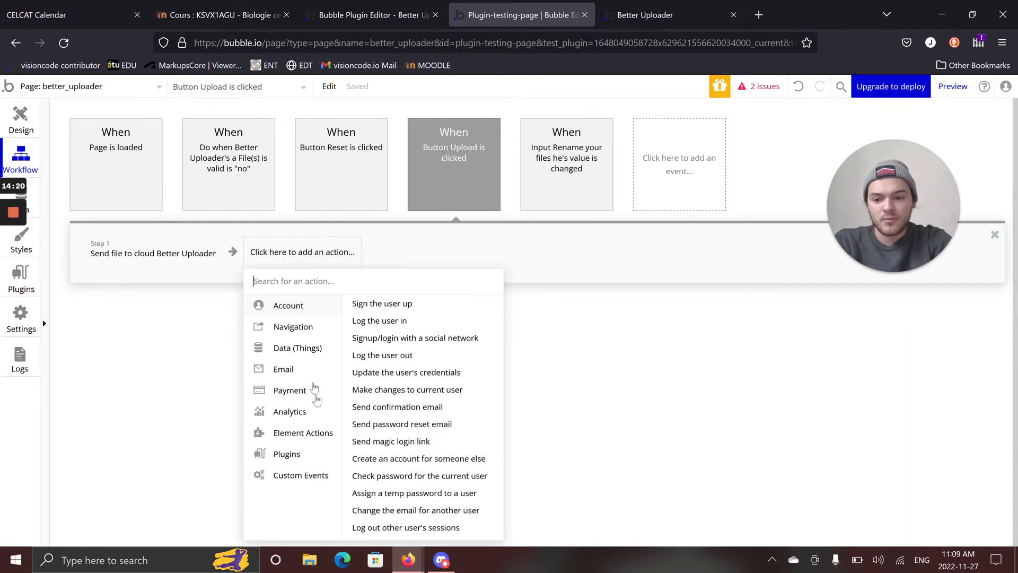
mouse_move(318, 476)
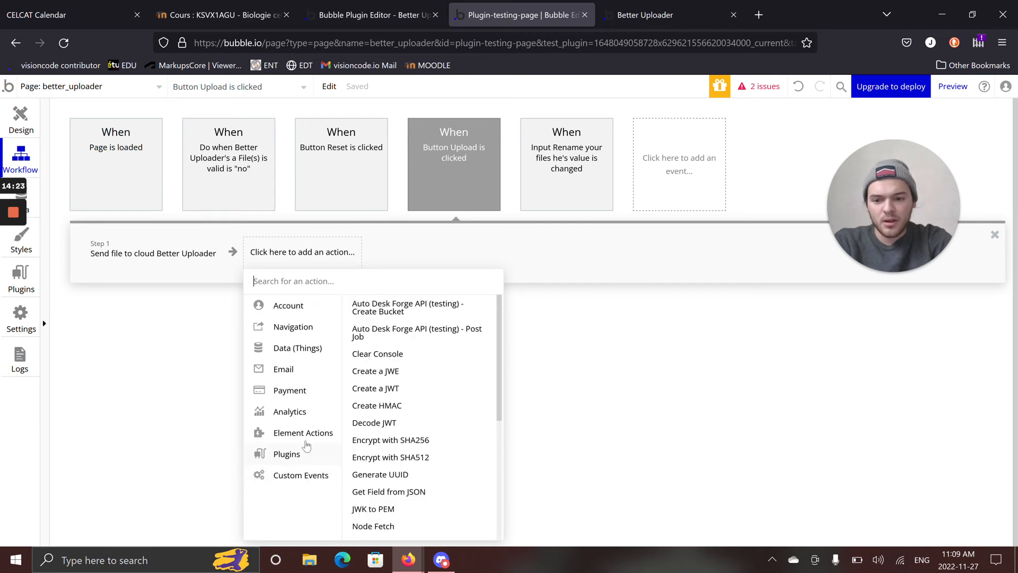
mouse_move(307, 441)
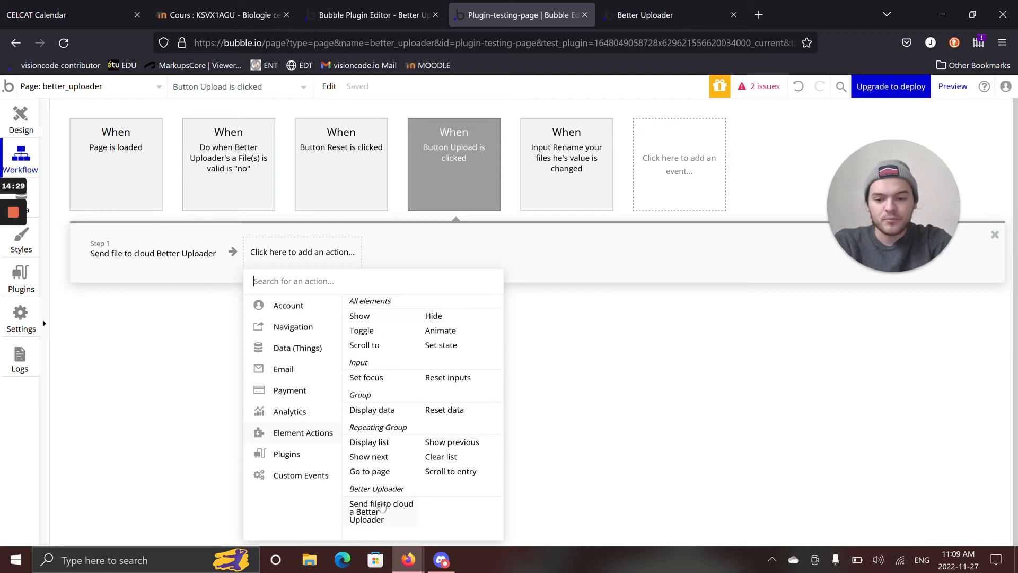
click(152, 253)
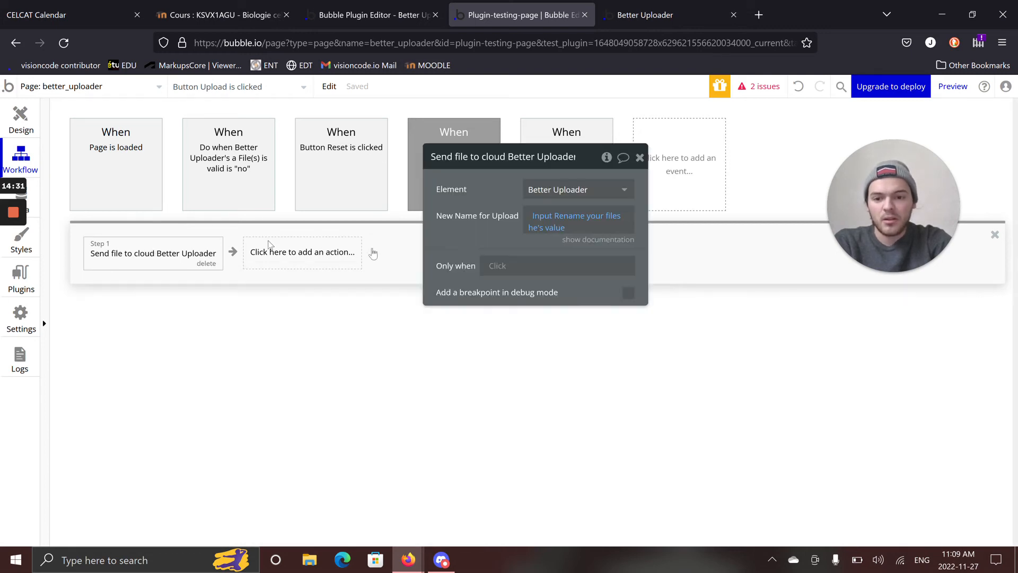
Return to the page design and inspect the Reset Group Content action in the Reset button's workflow.
click(39, 130)
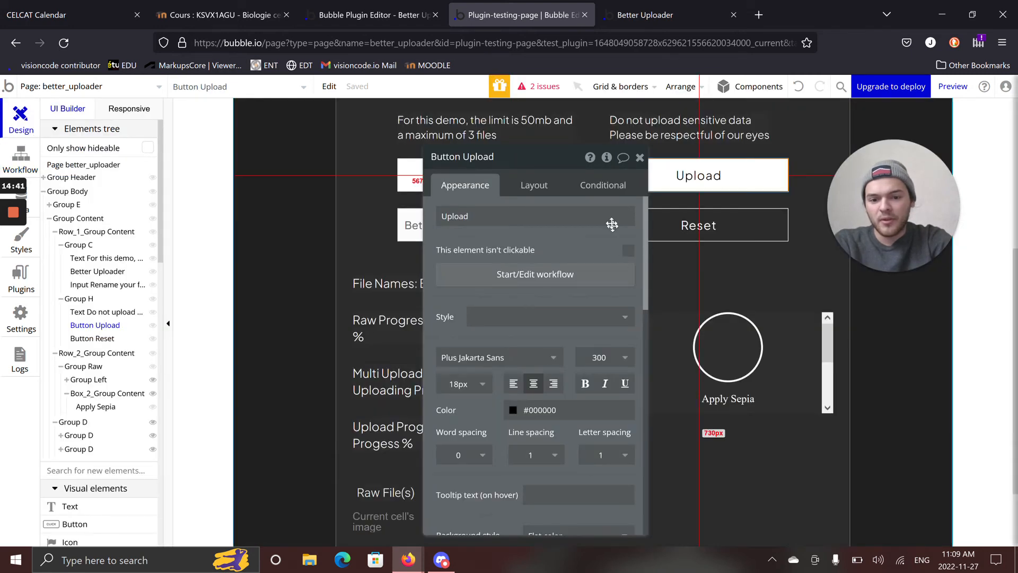
click(640, 157)
click(668, 219)
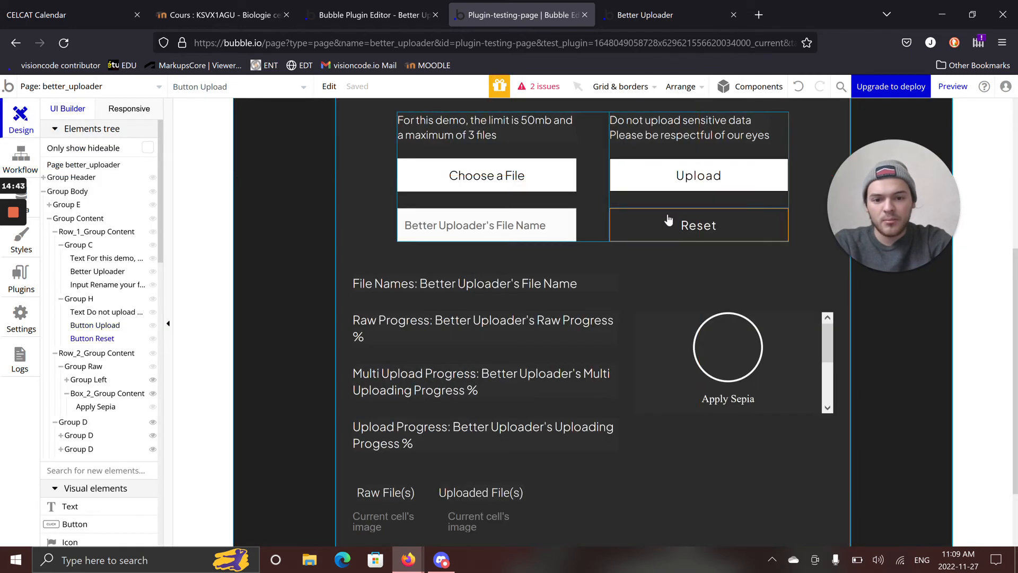
double_click(668, 220)
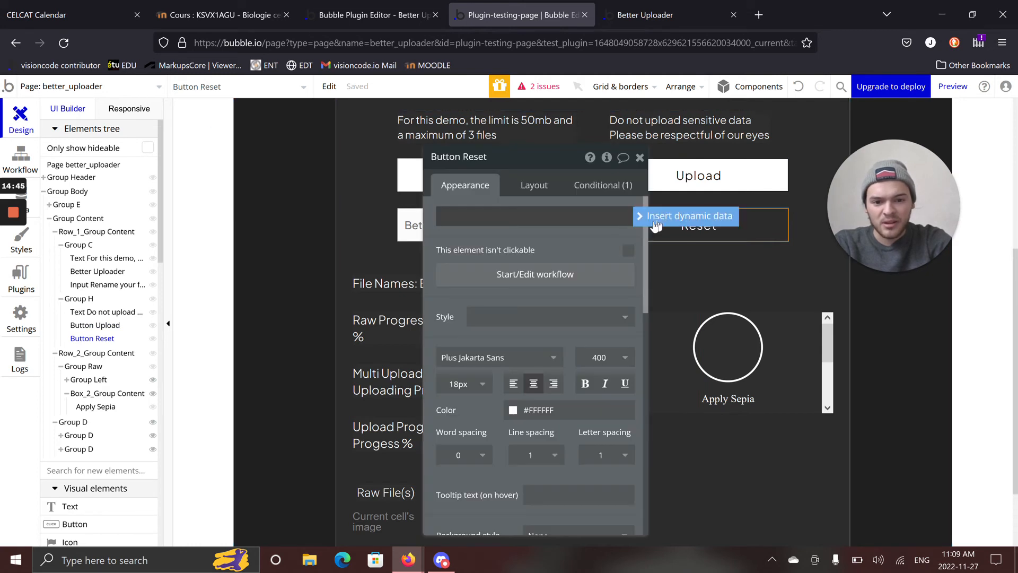
click(583, 272)
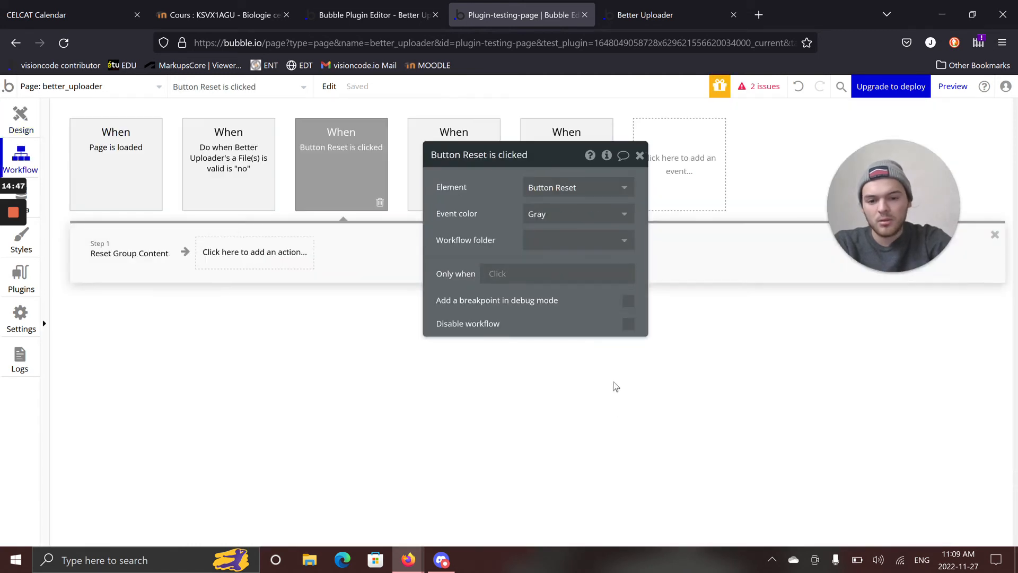
click(162, 253)
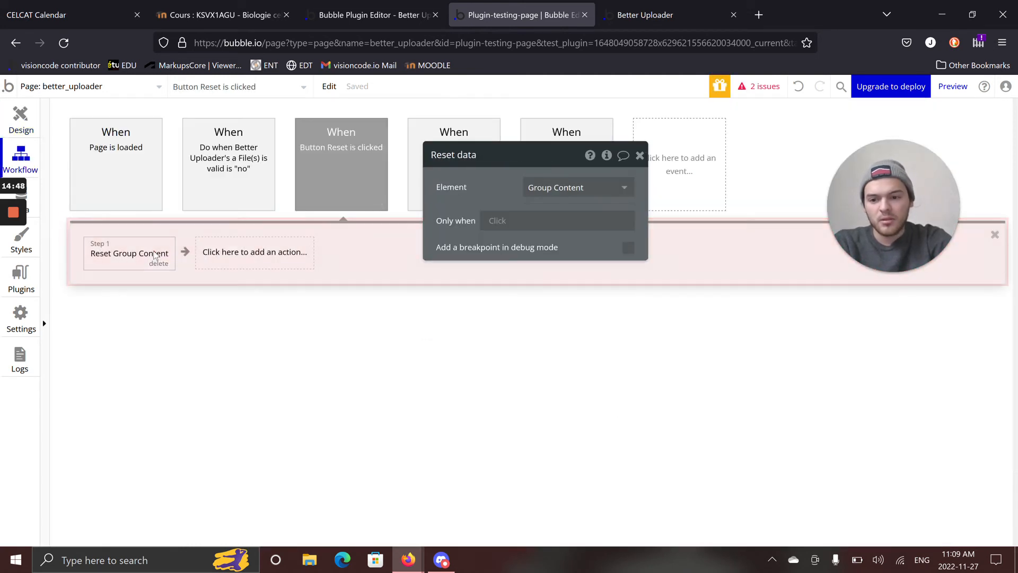
Return to the page design, reveal the Better Uploader element in the elements tree, and select its enclosing Group Content.
click(3, 123)
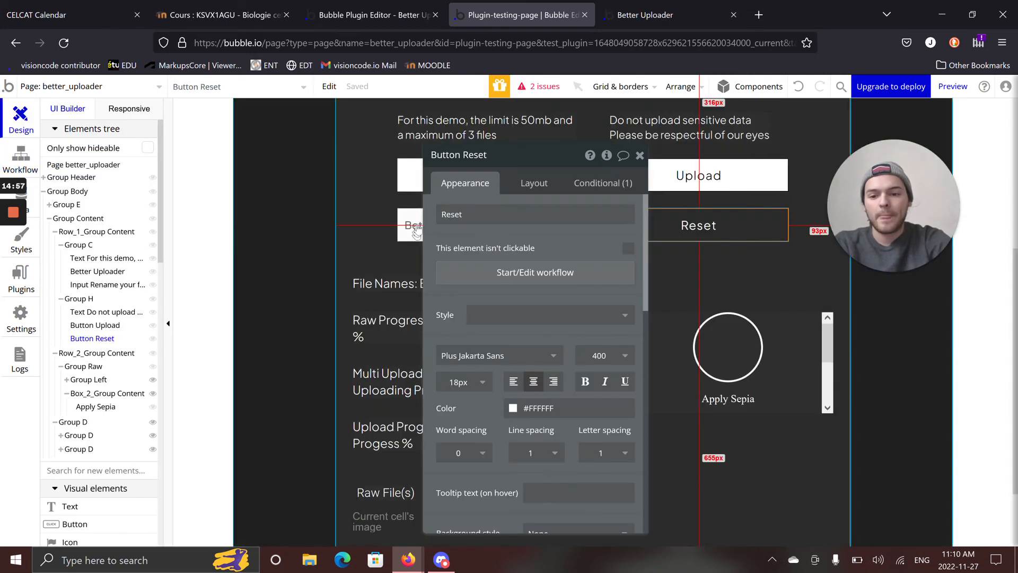
drag(452, 204, 610, 206)
click(505, 192)
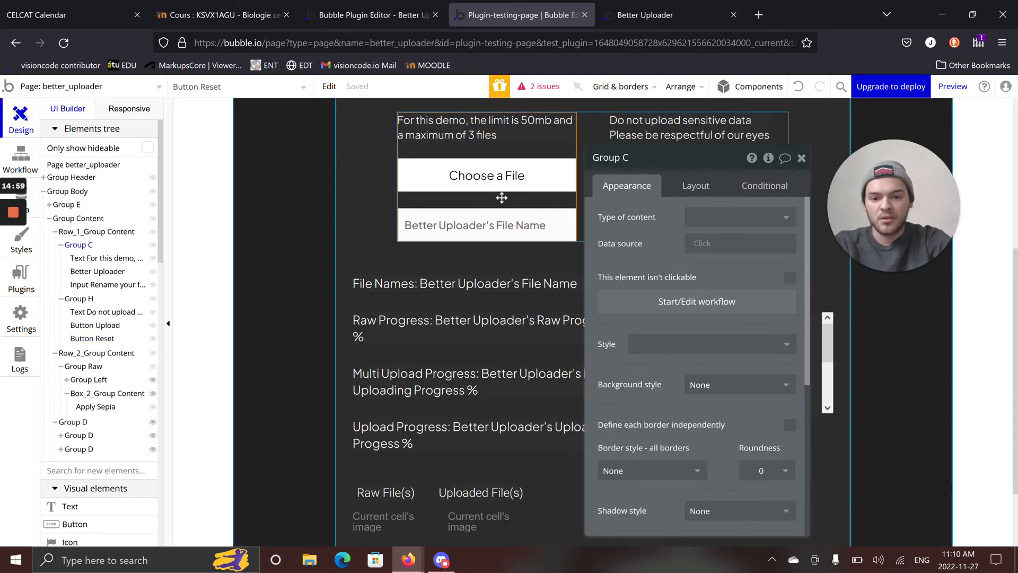
right_click(455, 187)
click(514, 507)
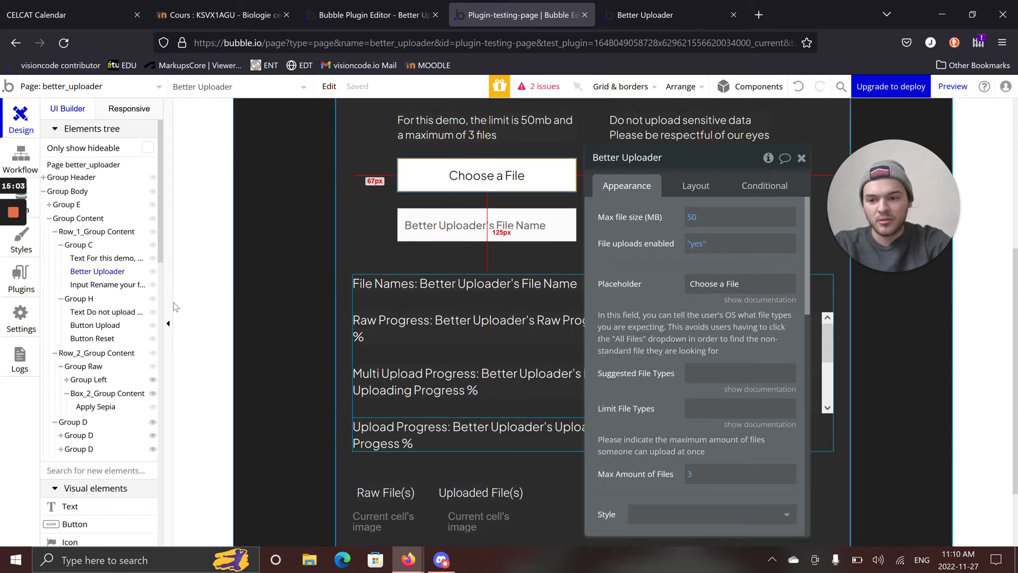
click(78, 220)
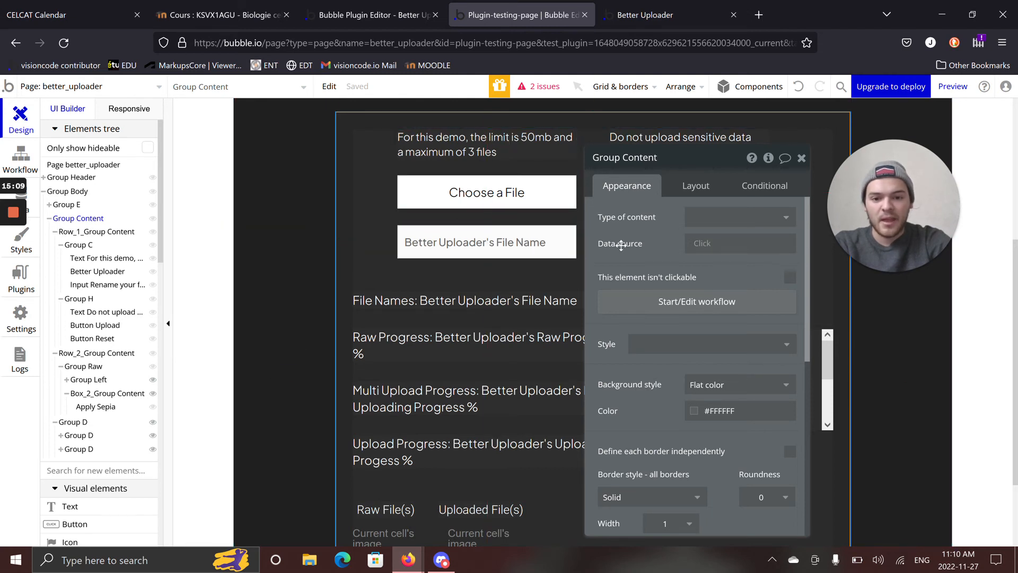
Reopen the Reset button's workflow and review the Reset data action that targets Group Content.
click(705, 247)
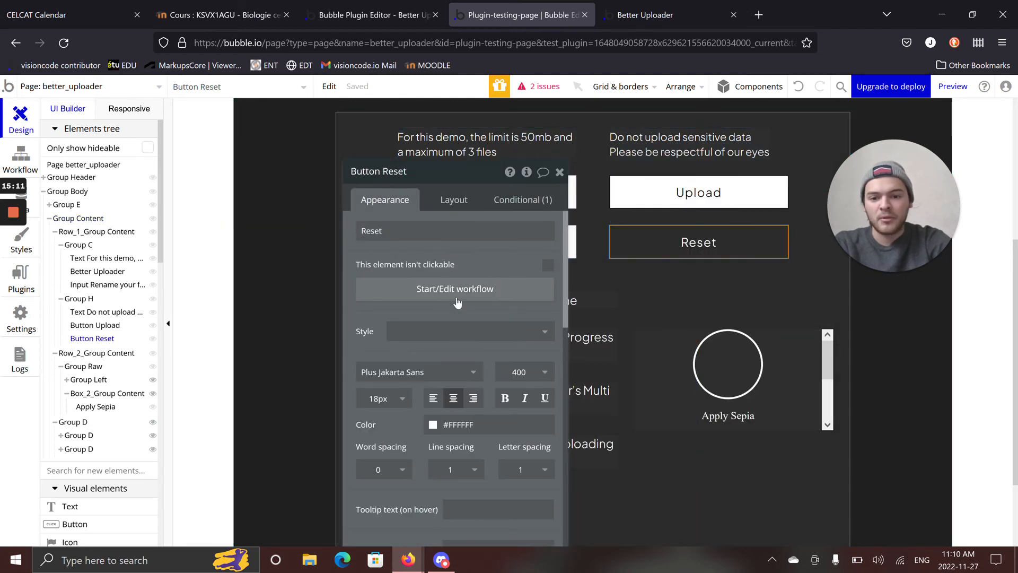
click(459, 295)
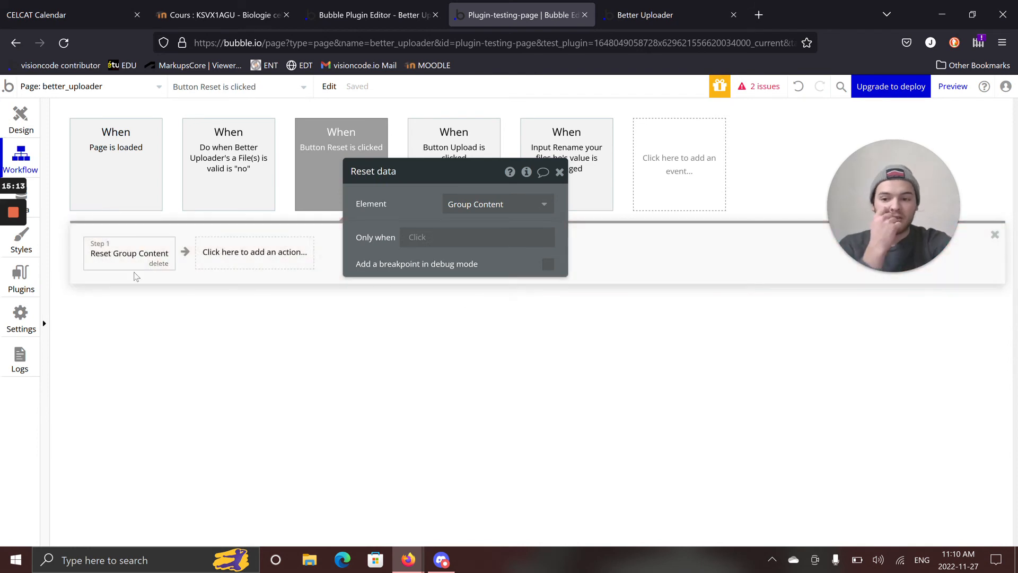
drag(382, 208, 446, 286)
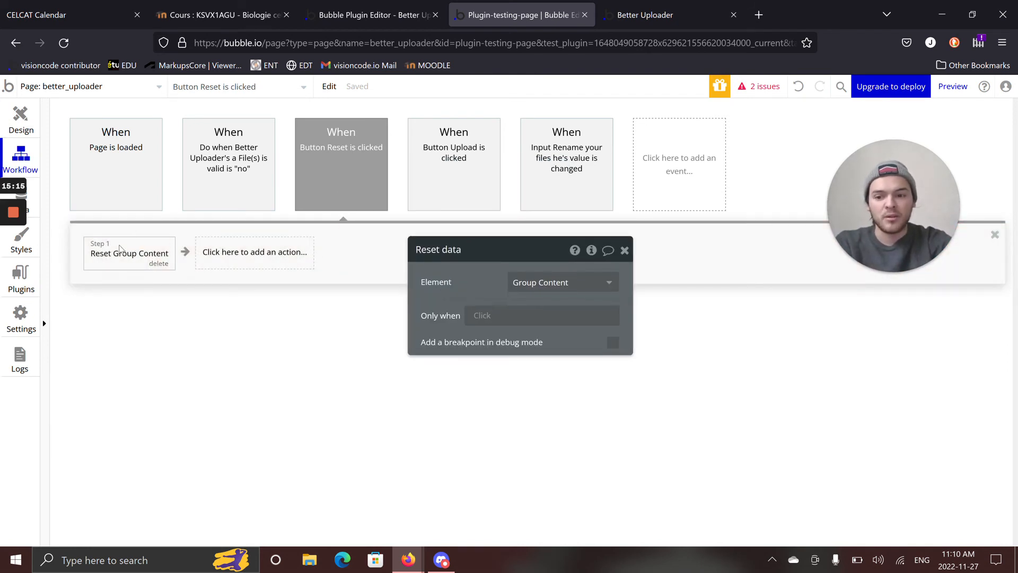
mouse_move(144, 255)
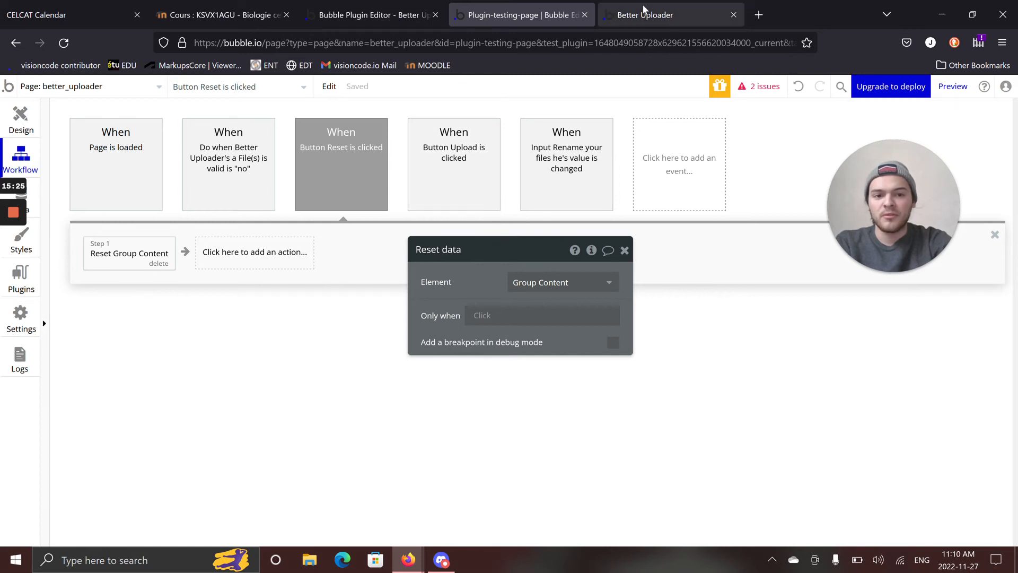
Inspect the event for invalid Better Uploader files and find the Do when condition is true option among the new event types.
click(250, 149)
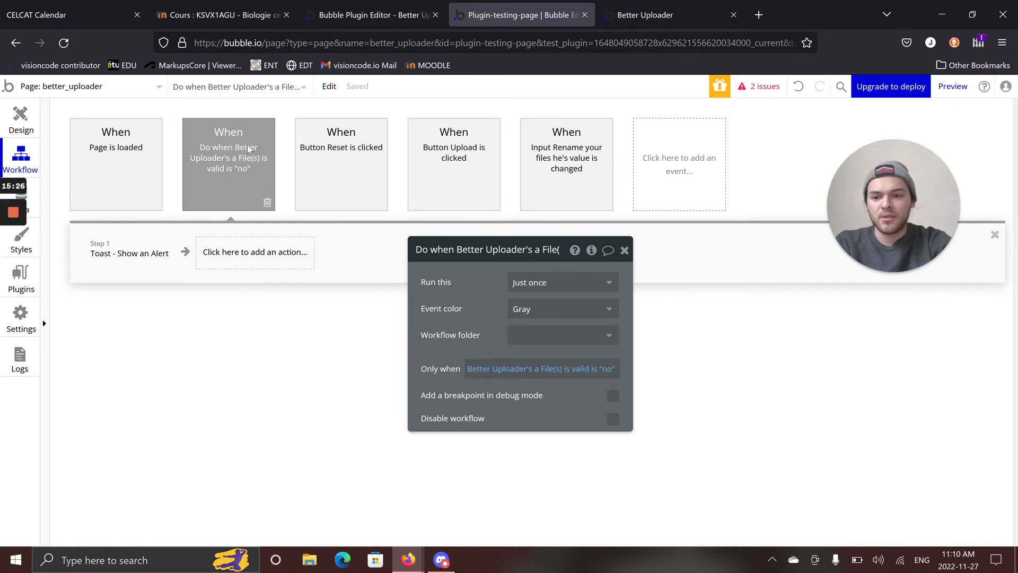
click(722, 163)
mouse_move(696, 258)
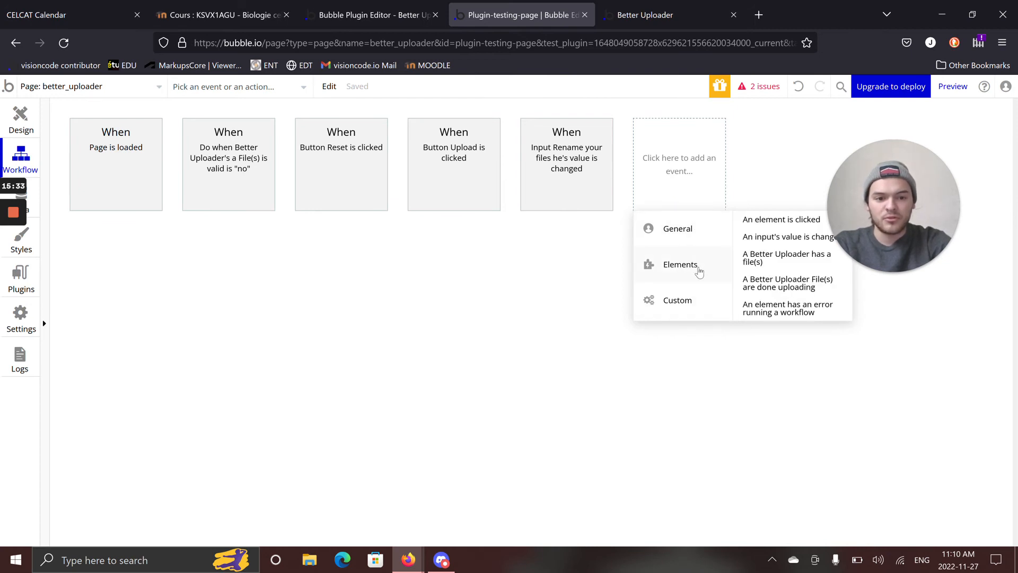
mouse_move(695, 234)
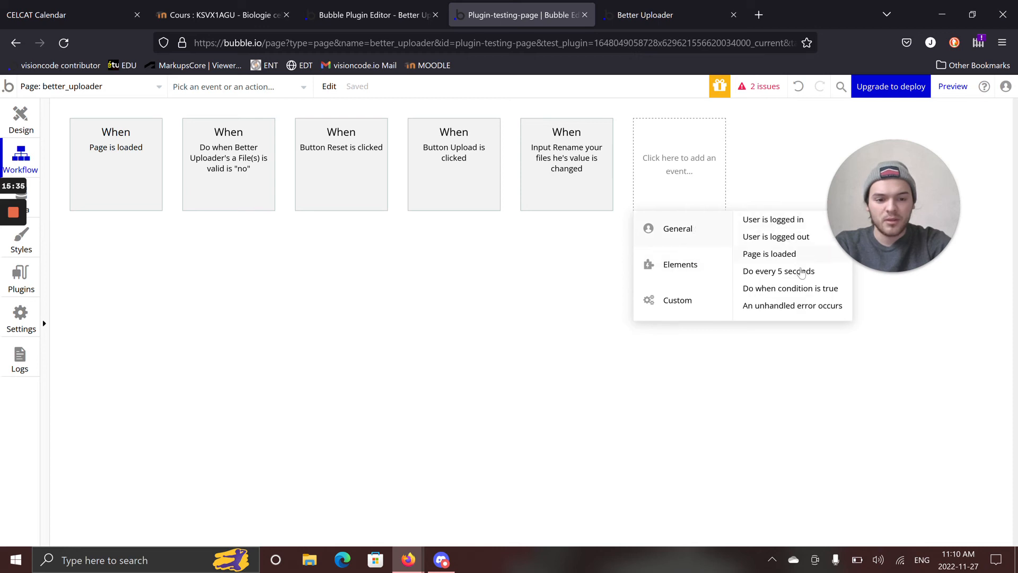
mouse_move(782, 290)
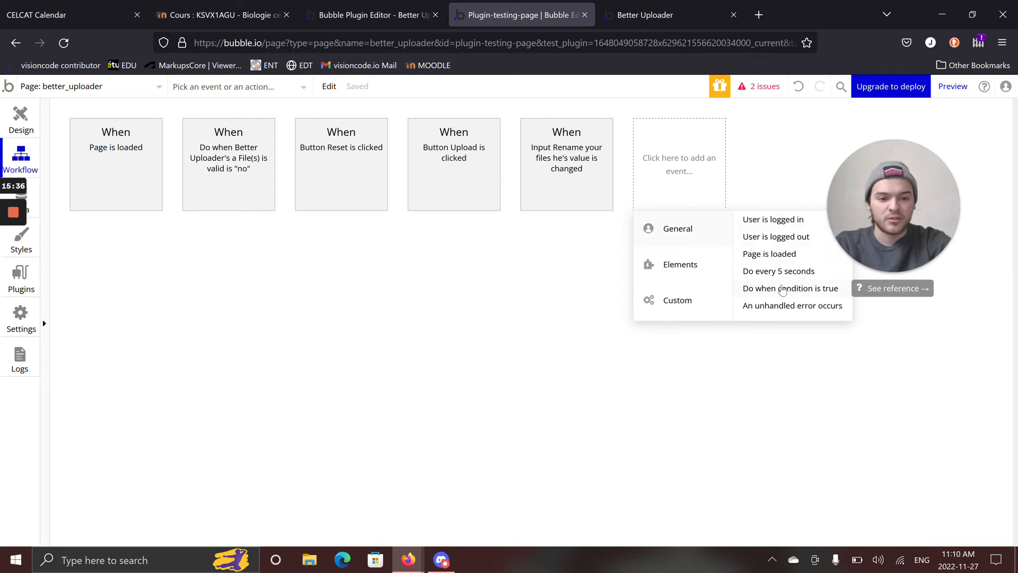
Review the event for invalid Better Uploader files, and reset the uploader on the preview page.
click(257, 172)
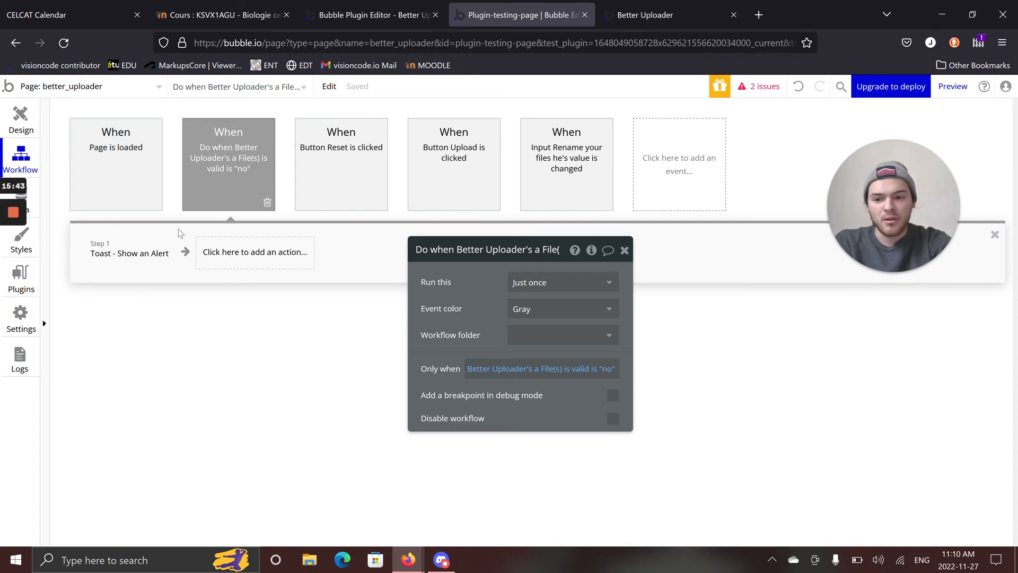
click(602, 14)
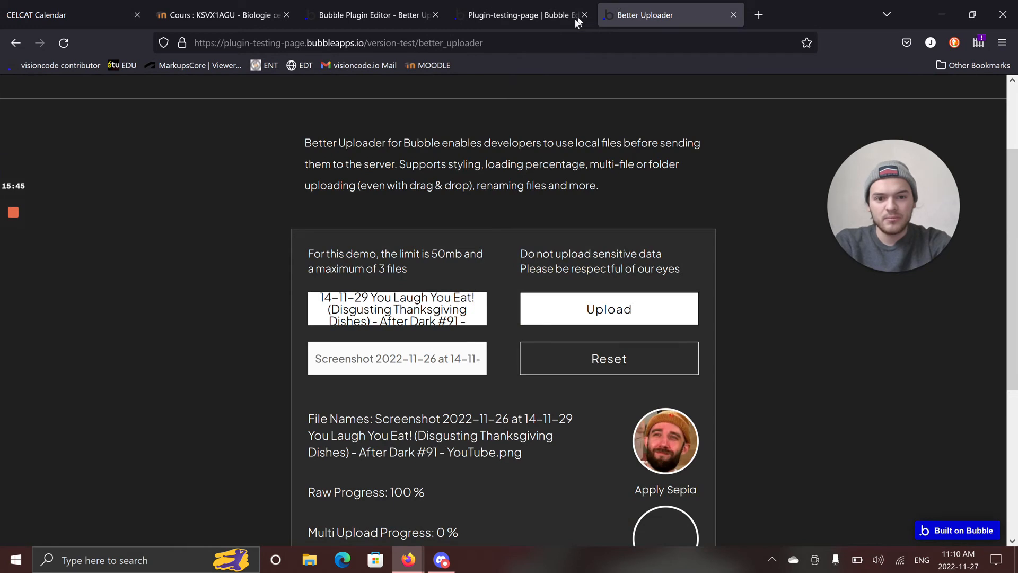
scroll(473, 95, down, 3)
click(595, 212)
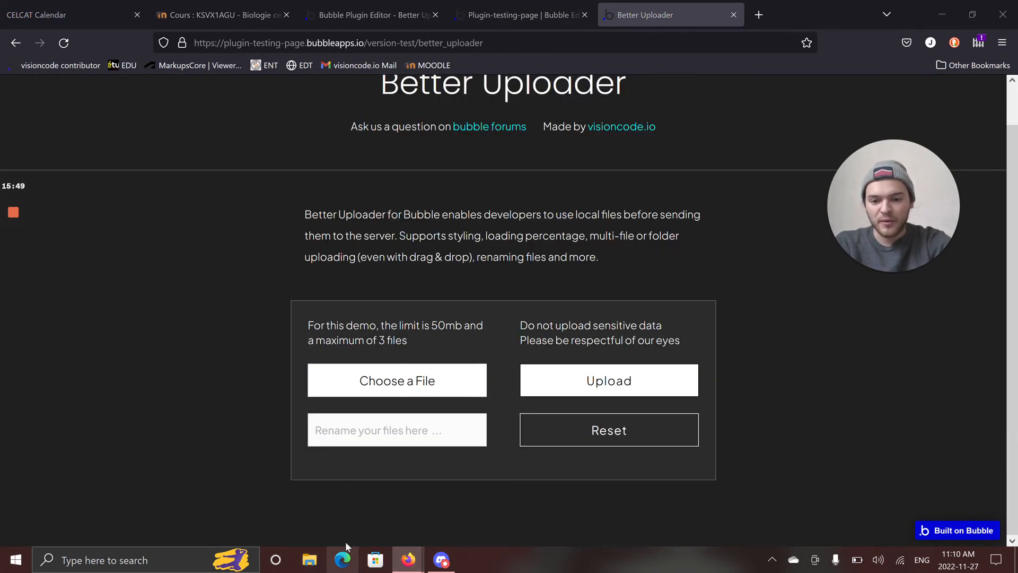
Drop the test folder from the Desktop in File Explorer onto the preview page's uploader, and close the Explorer window.
click(310, 560)
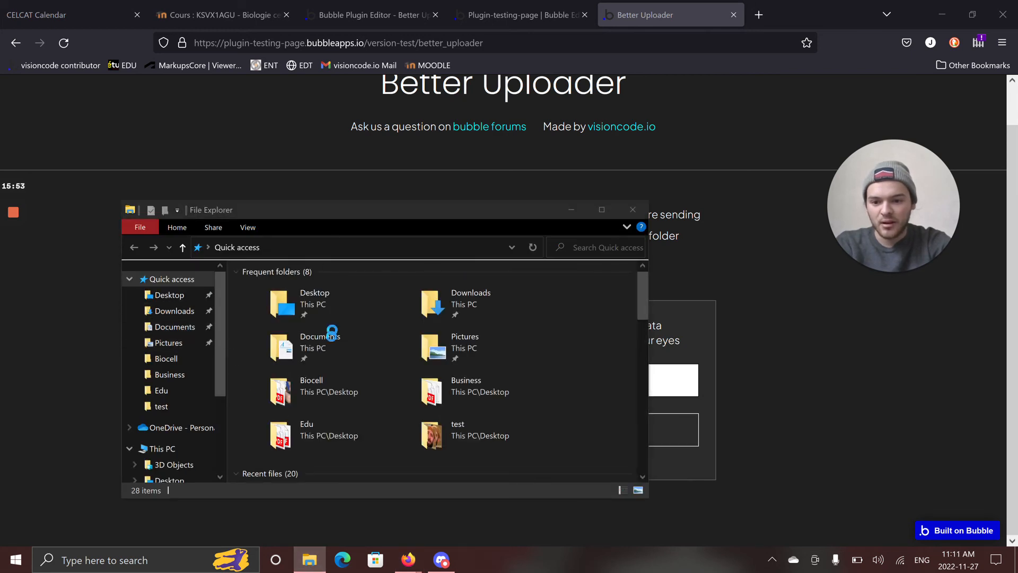
click(653, 233)
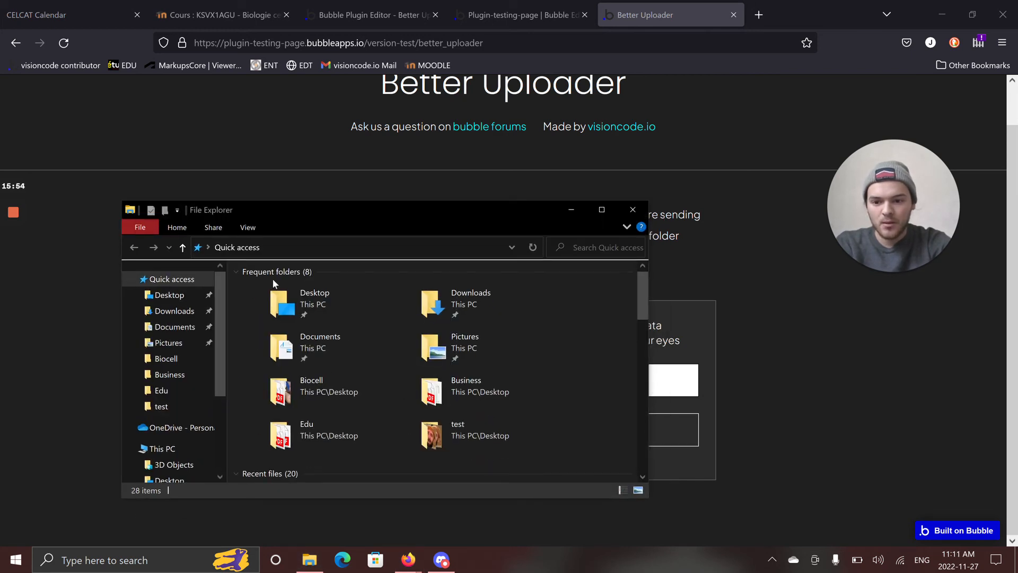
click(170, 297)
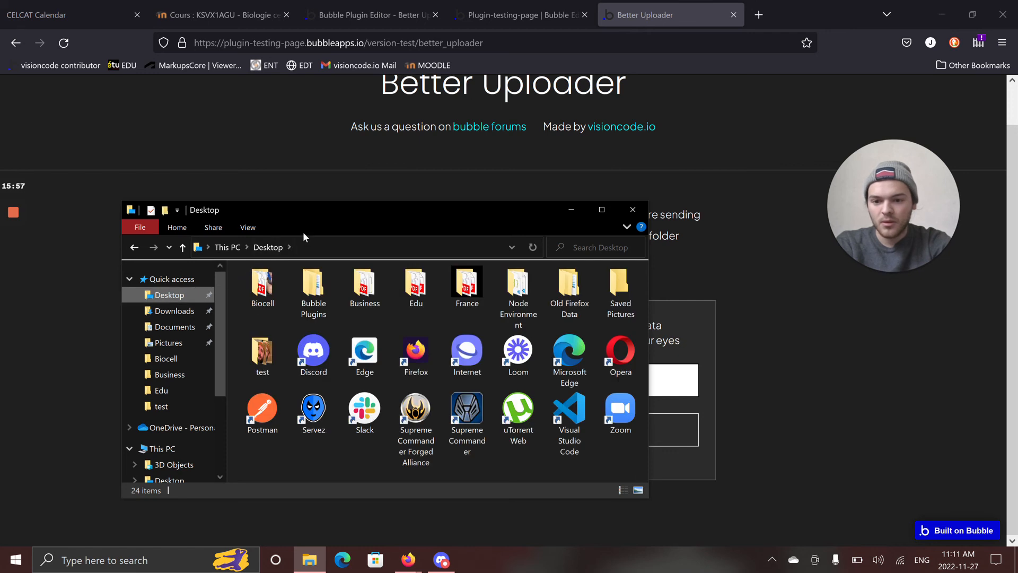
drag(343, 216, 215, 62)
drag(134, 200, 406, 382)
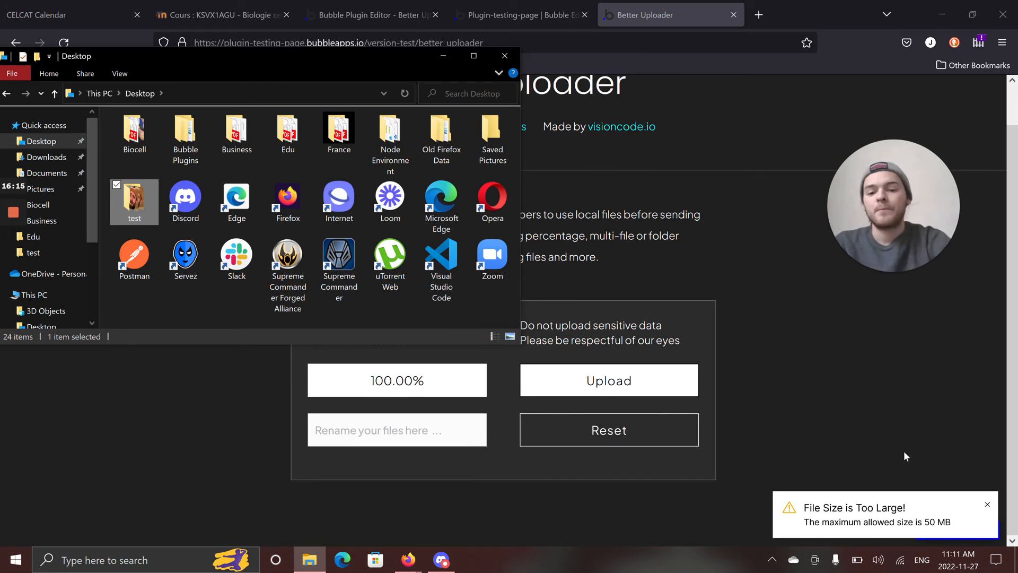
click(513, 63)
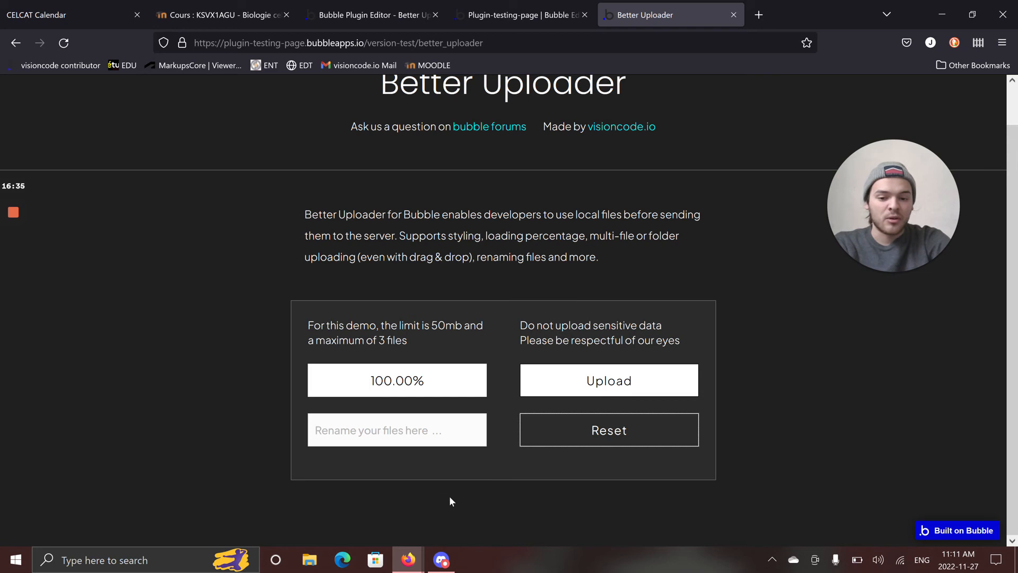
Try to upload the dropped test folder and dismiss the alert.
click(562, 376)
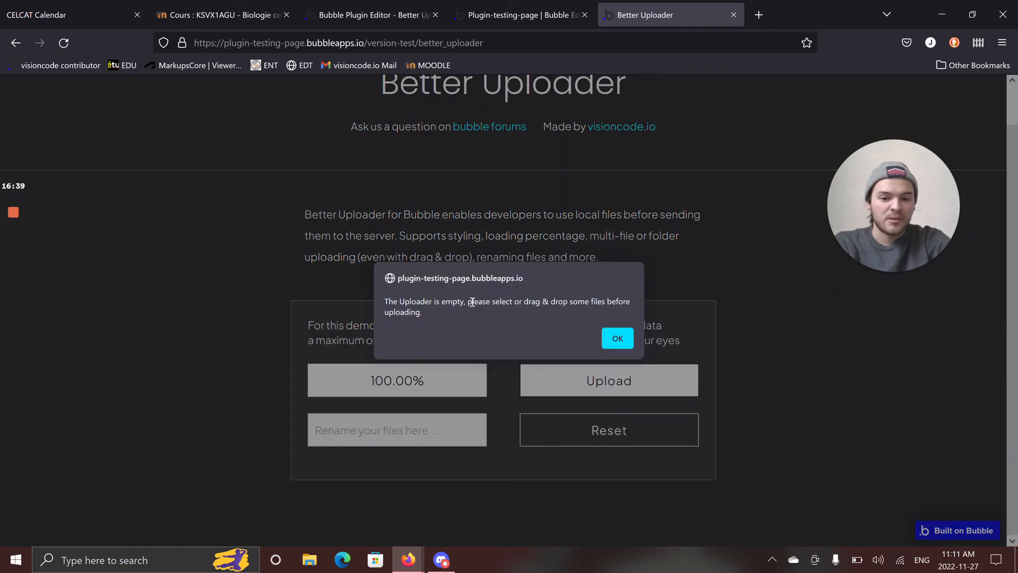
mouse_move(473, 301)
mouse_down()
mouse_move(584, 323)
mouse_move(615, 301)
mouse_move(459, 313)
mouse_move(478, 317)
mouse_up()
click(613, 340)
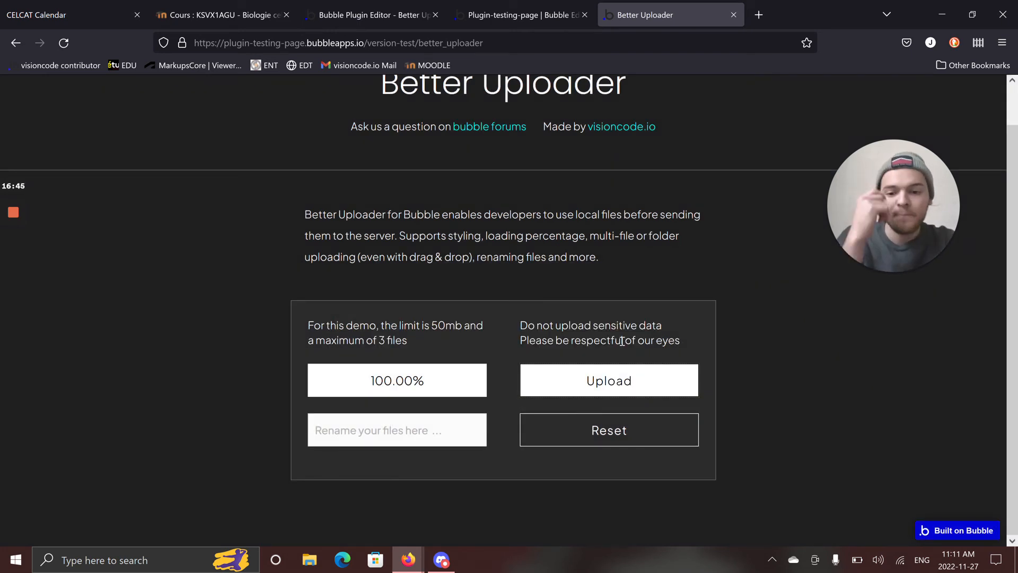
Return to the editor's page design and examine the Better Uploader states available to the File Names text's dynamic expression.
click(521, 18)
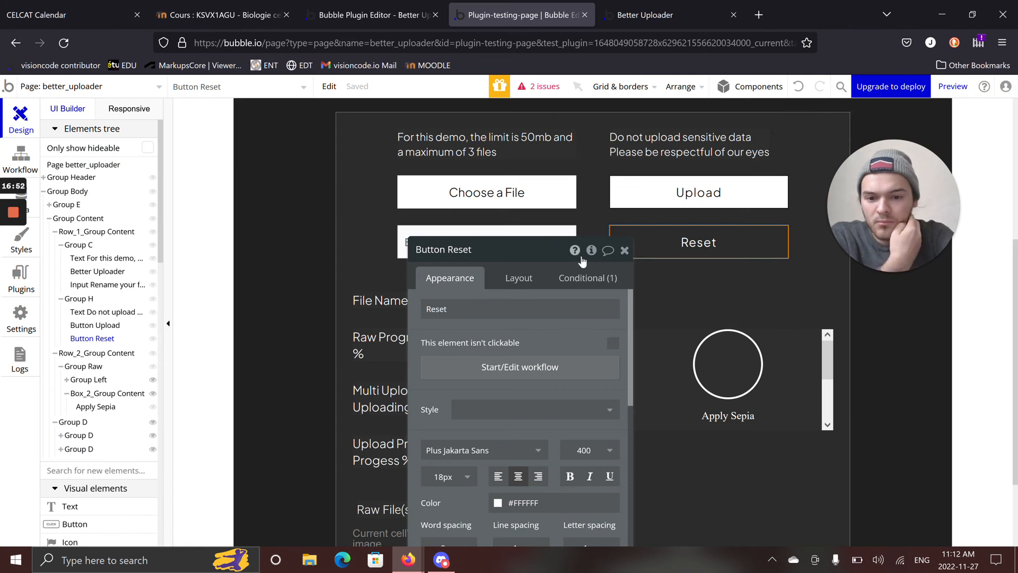
click(624, 250)
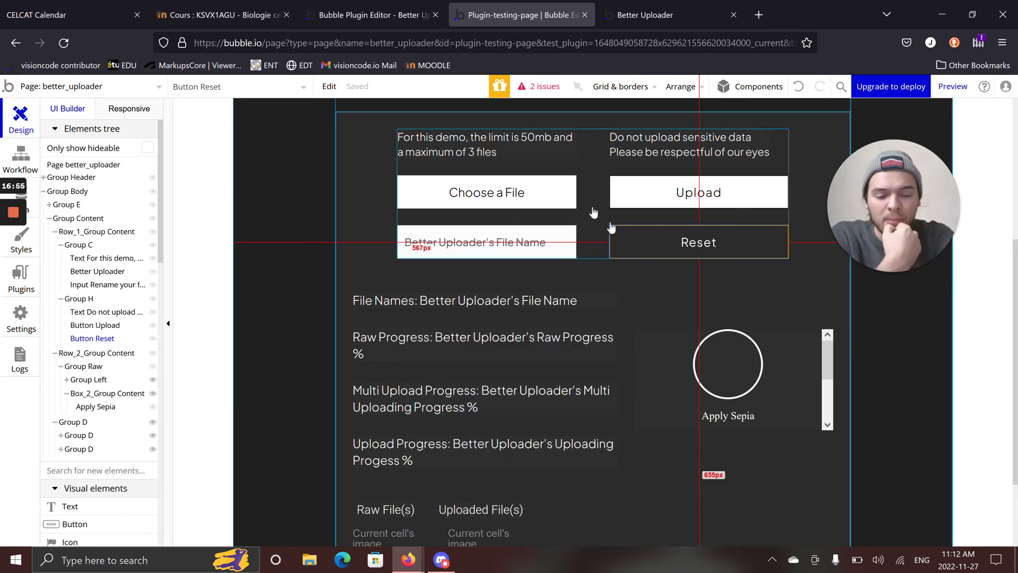
click(478, 310)
double_click(477, 309)
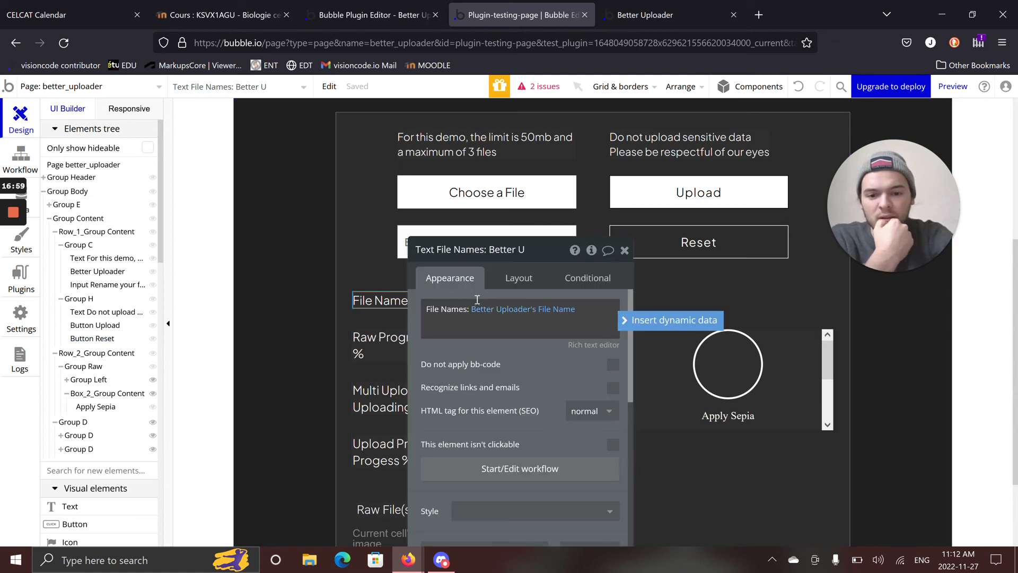
click(541, 310)
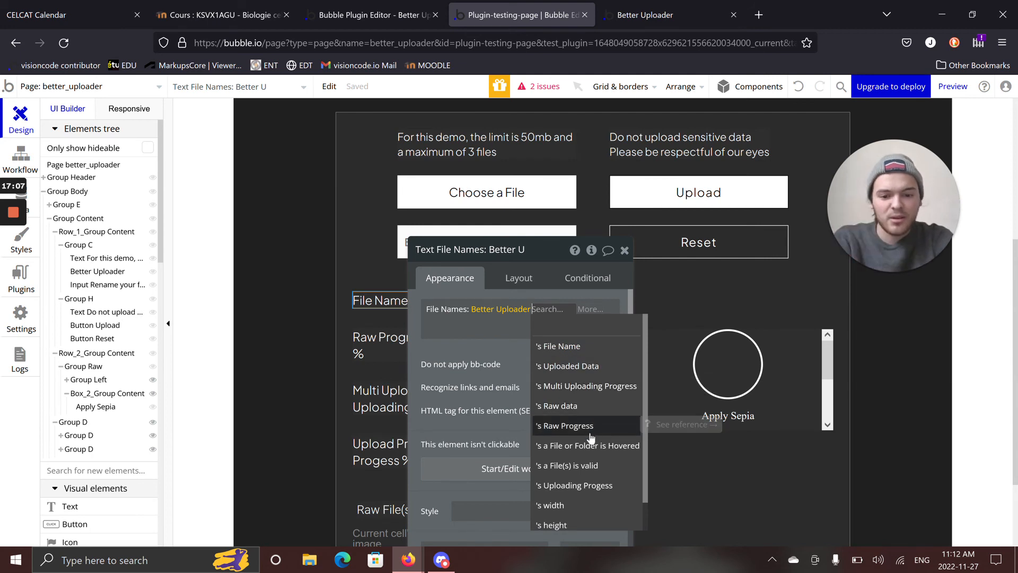
scroll(589, 456, down, 1)
click(485, 358)
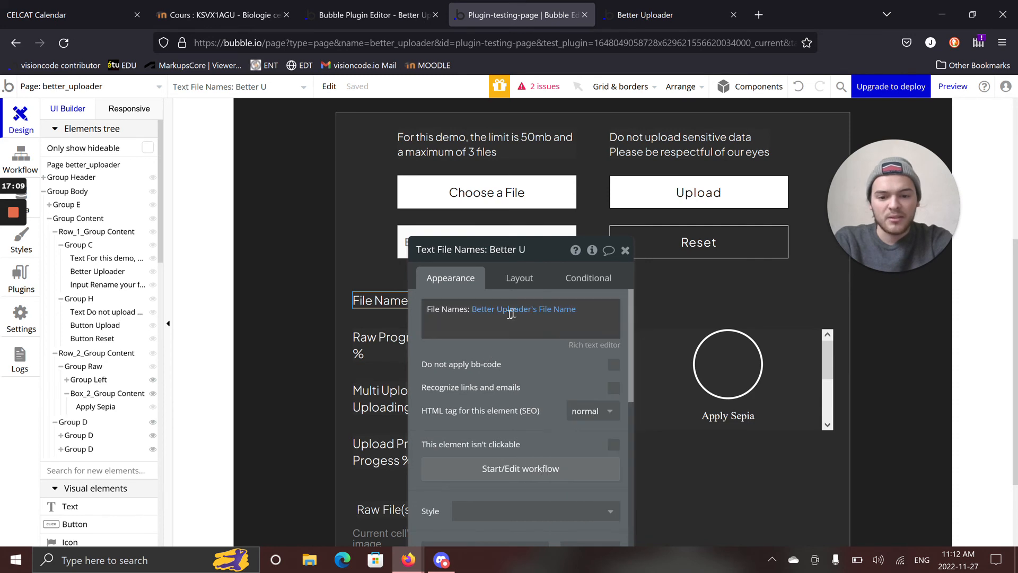
click(546, 309)
scroll(568, 358, down, 1)
scroll(568, 377, up, 1)
click(509, 365)
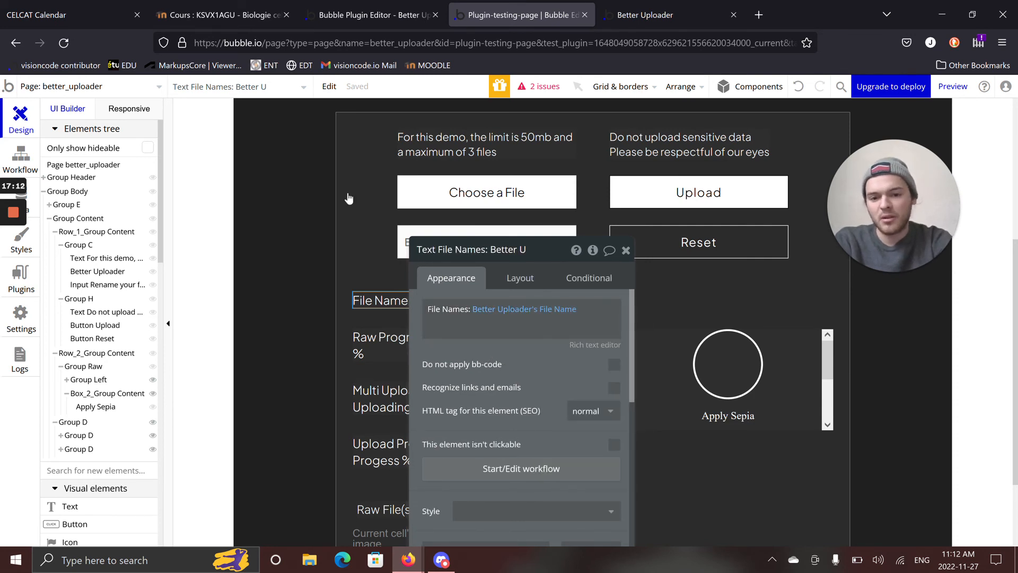
Show the documentation for the Better Uploader's Limit File Types property and set that property to .png.
click(445, 204)
drag(461, 353, 460, 228)
scroll(454, 233, down, 1)
scroll(457, 228, up, 1)
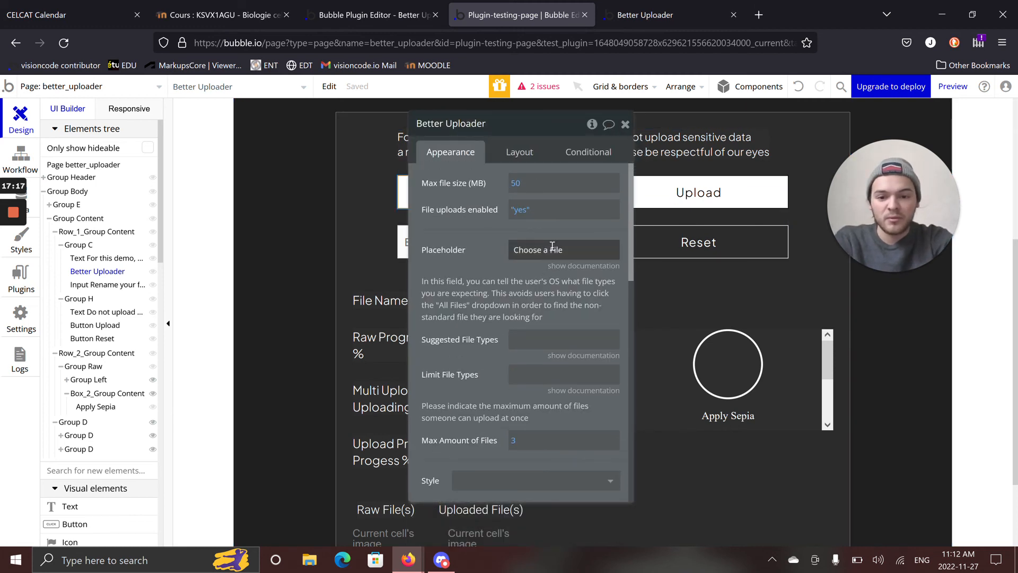
scroll(483, 320, down, 2)
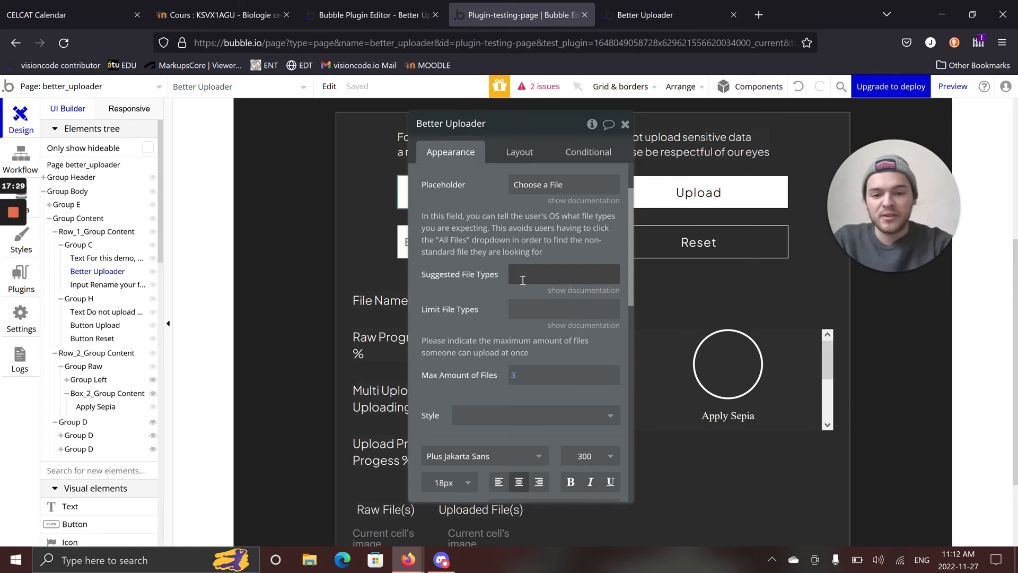
click(540, 312)
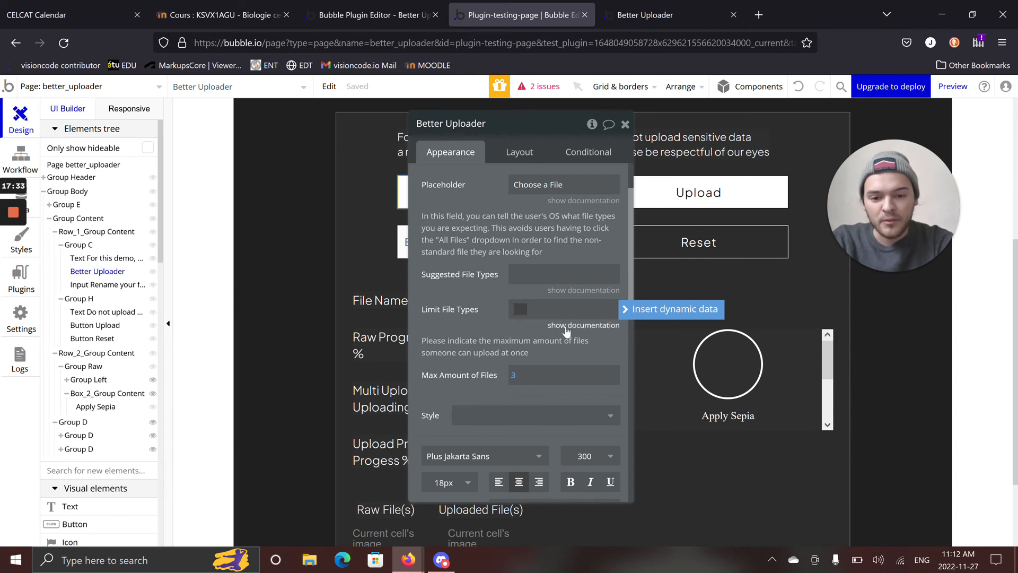
click(565, 327)
click(545, 309)
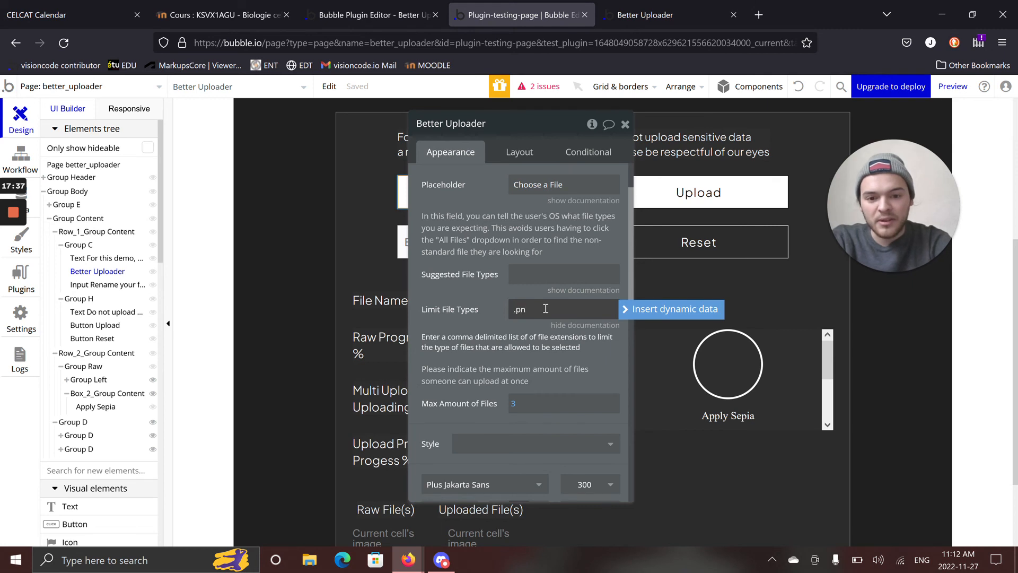
Refresh the Better Uploader preview page to load its latest version.
click(615, 15)
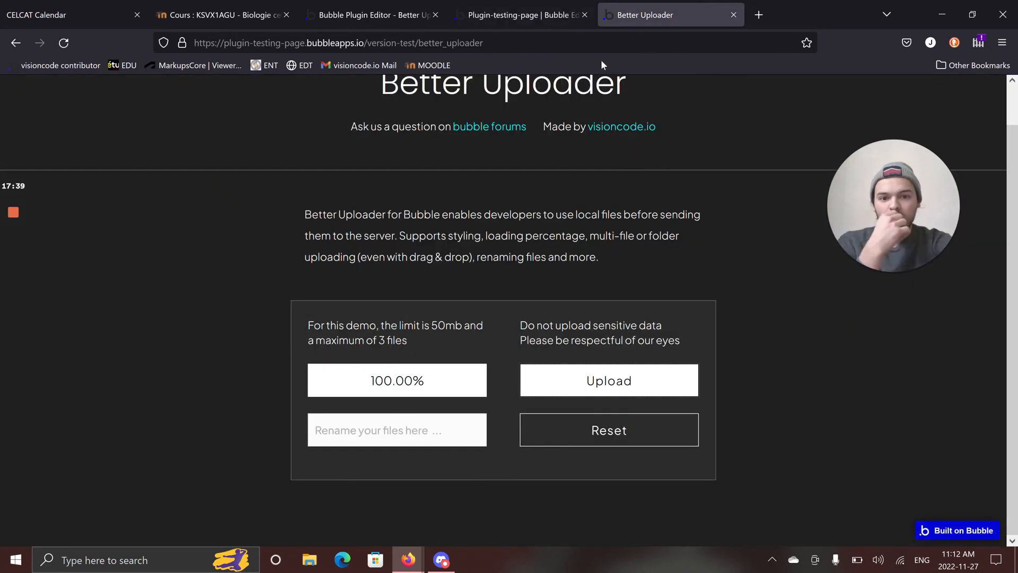
click(727, 96)
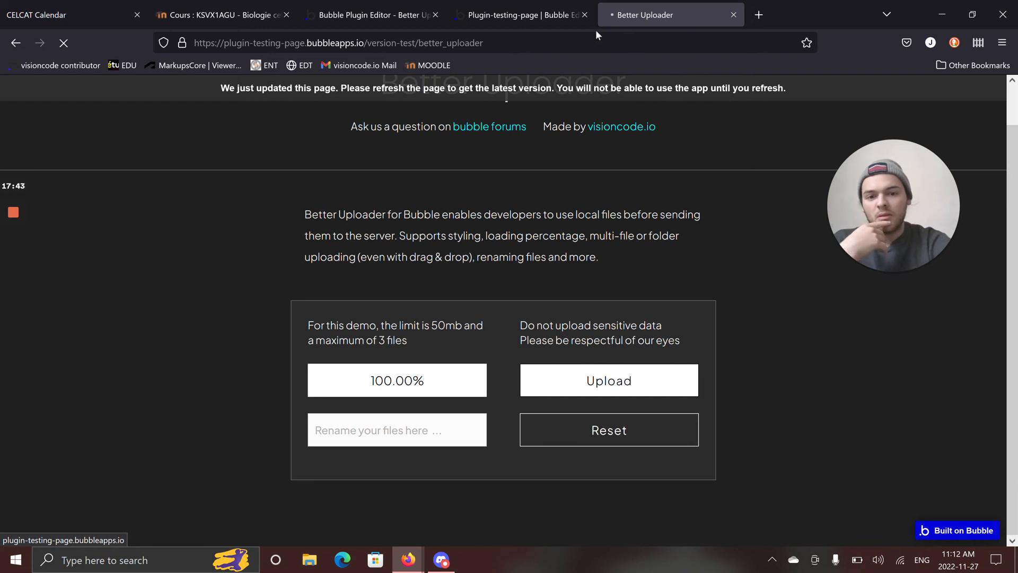
click(522, 15)
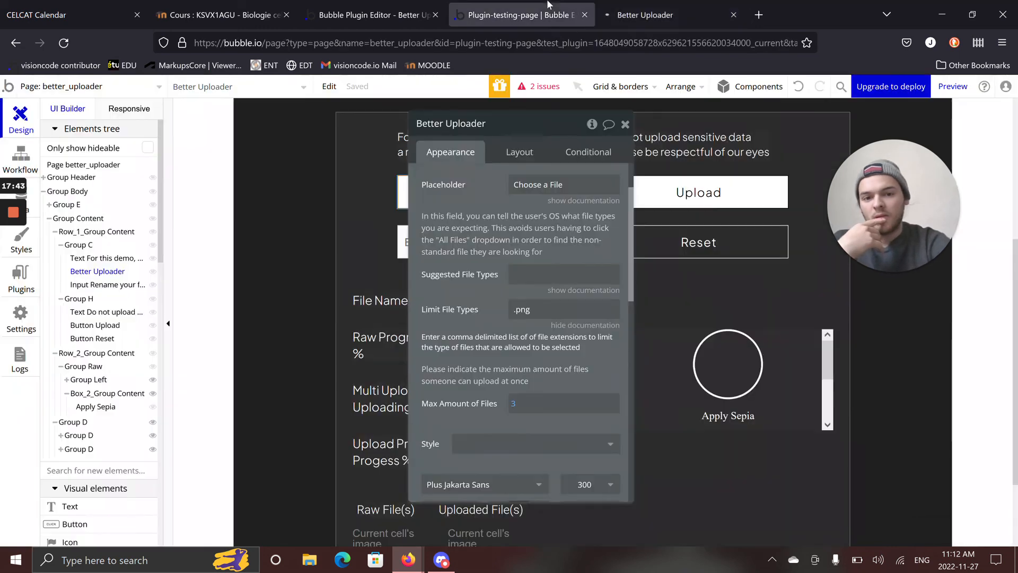
click(707, 6)
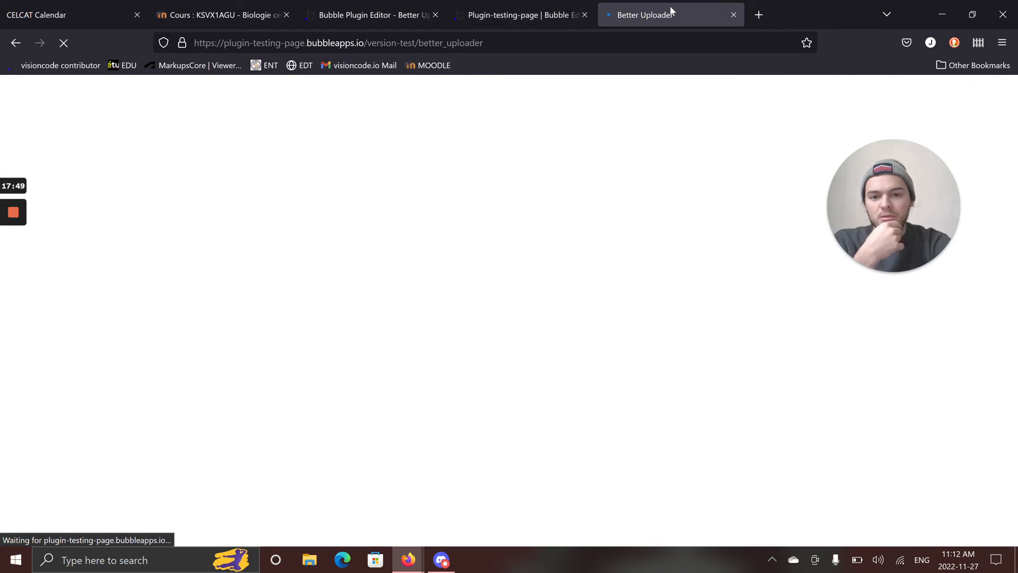
click(583, 6)
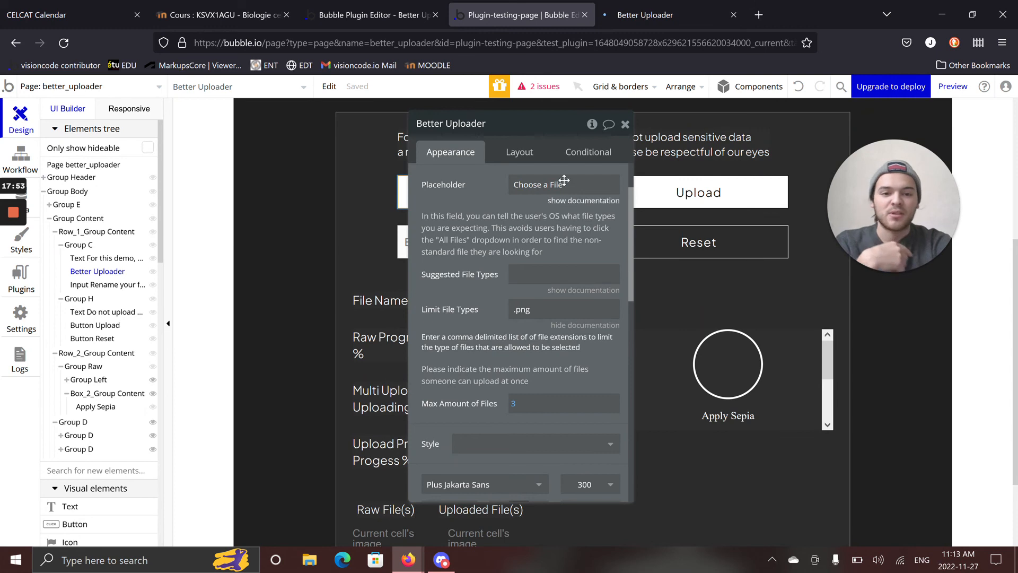
click(655, 5)
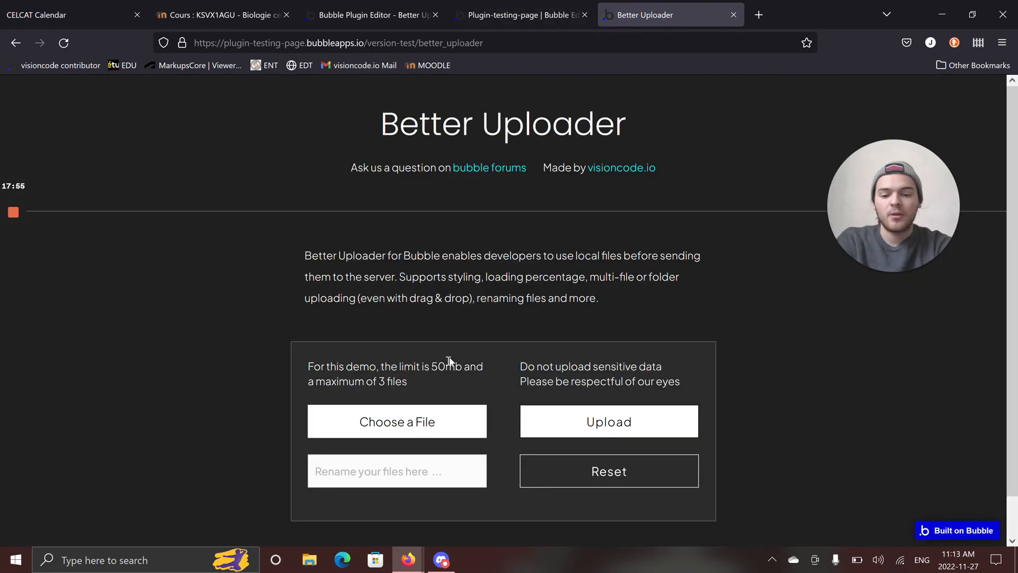
Test the file type limit by choosing Chap5_Mammiferes-1.pdf and the 14-11-29 PNG screenshot from Downloads.
scroll(466, 392, down, 2)
click(466, 379)
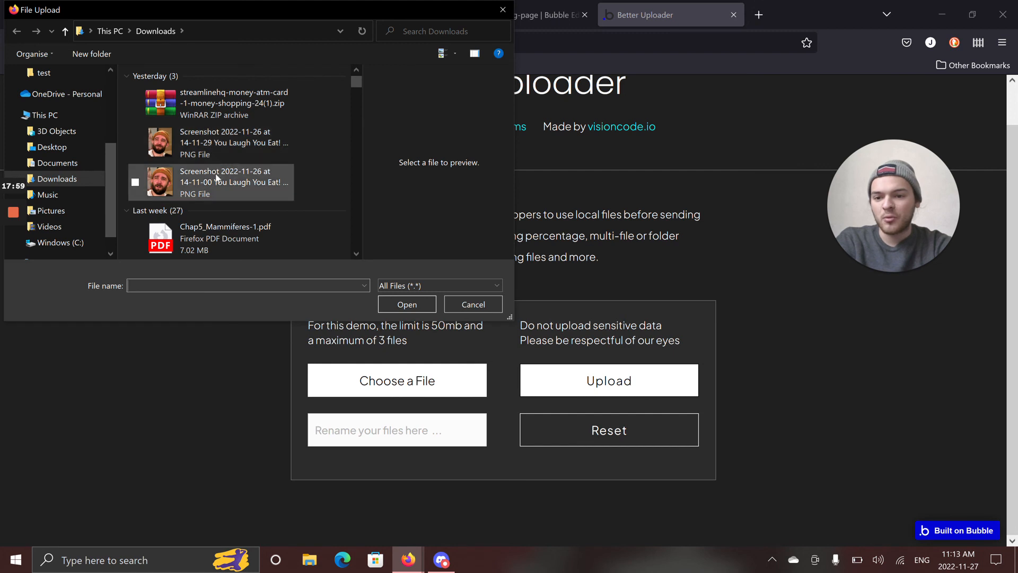
scroll(210, 170, down, 2)
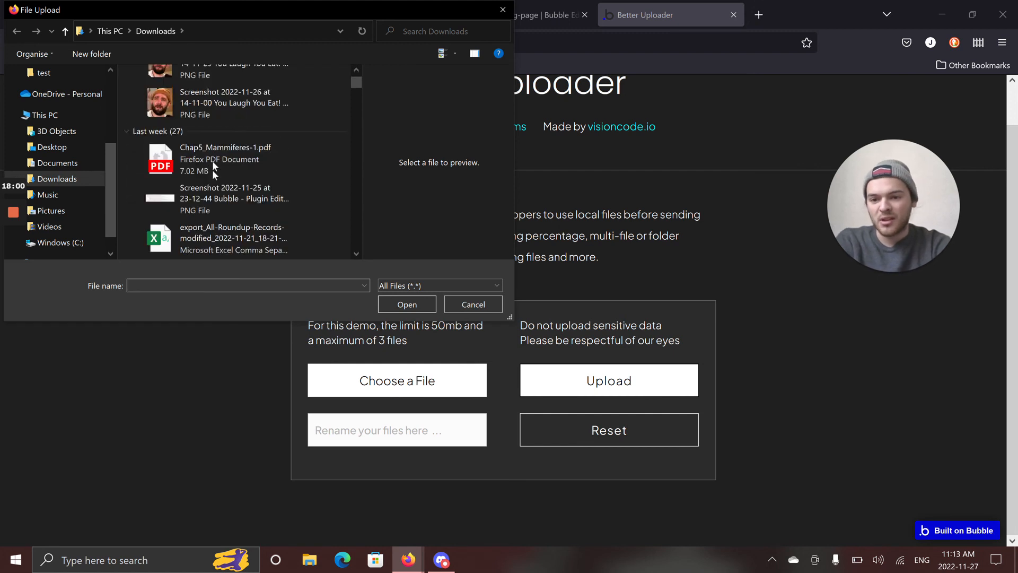
click(256, 154)
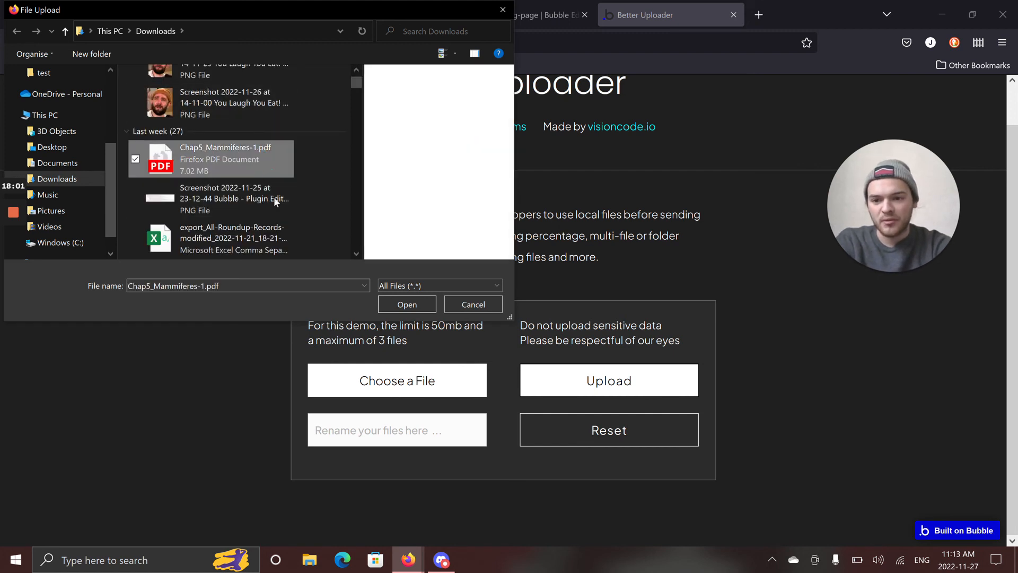
click(417, 297)
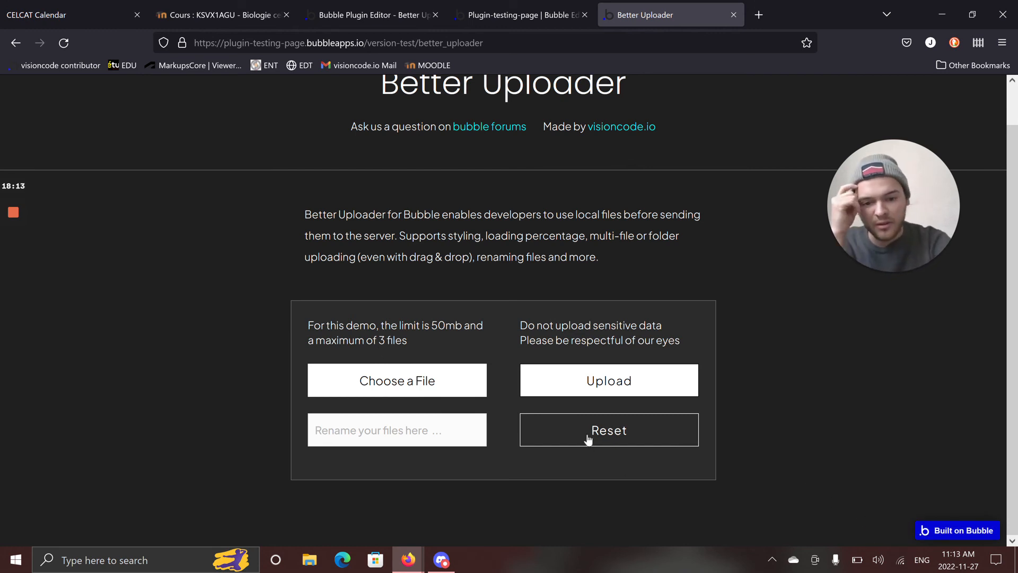
click(471, 382)
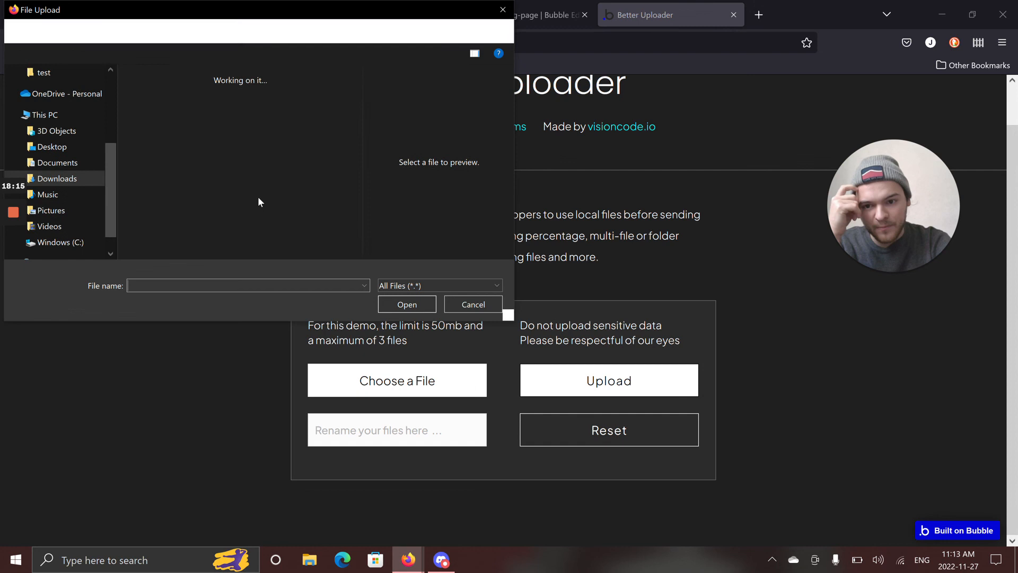
double_click(237, 140)
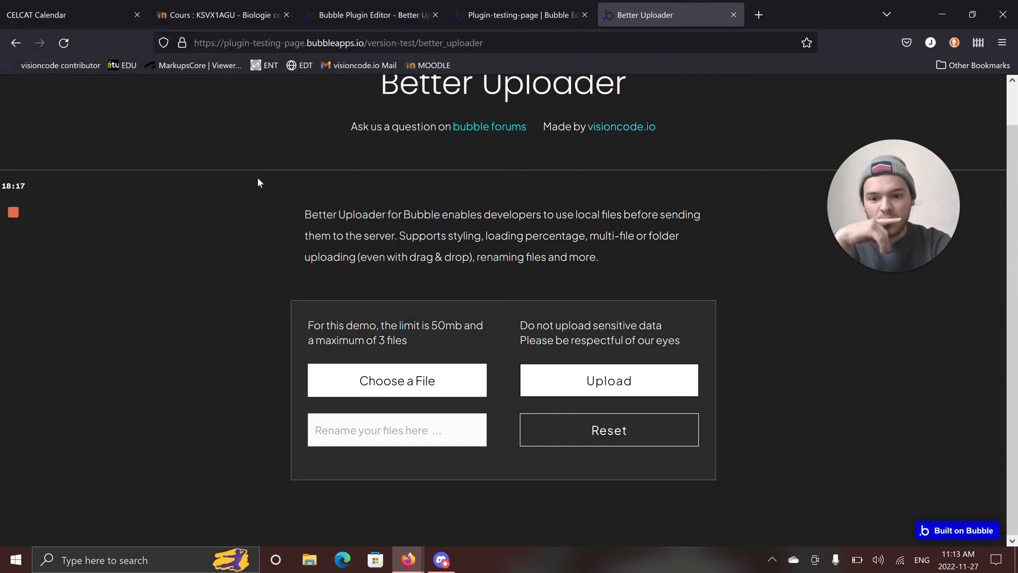
Examine the files the Better Uploader preview's file chooser offers from Downloads under All Files, and close the chooser without picking any.
click(527, 15)
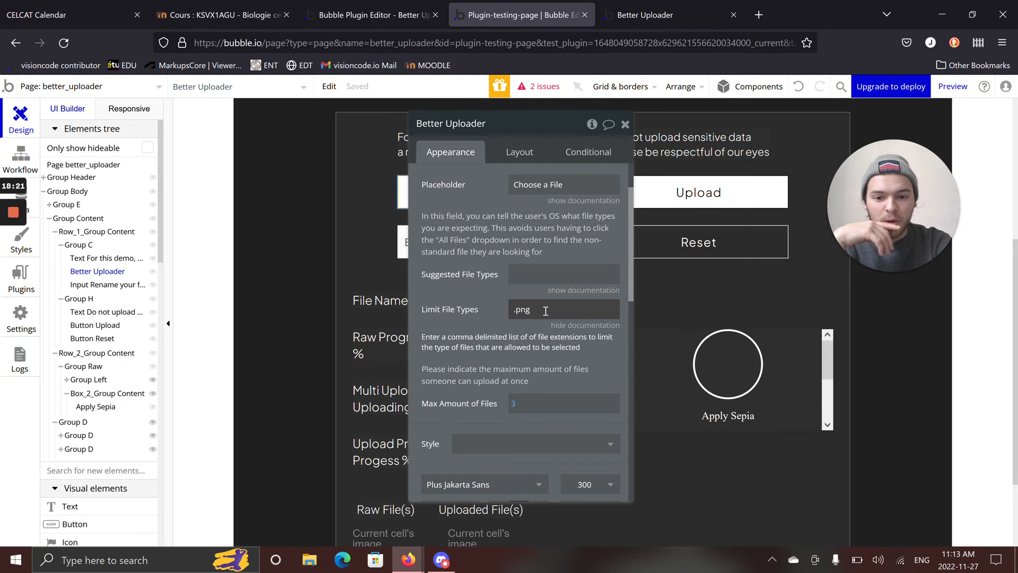
click(652, 15)
click(655, 421)
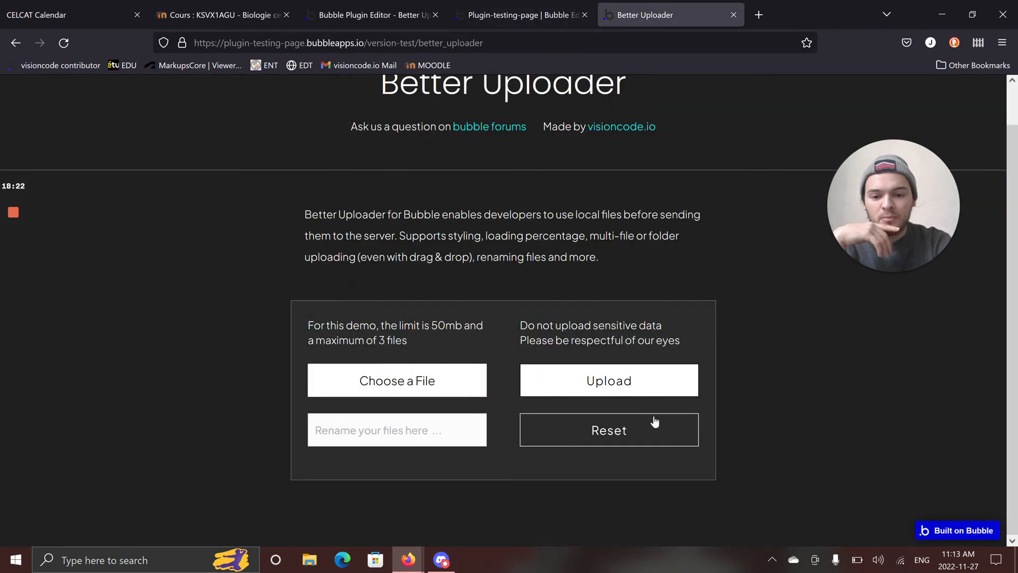
click(461, 392)
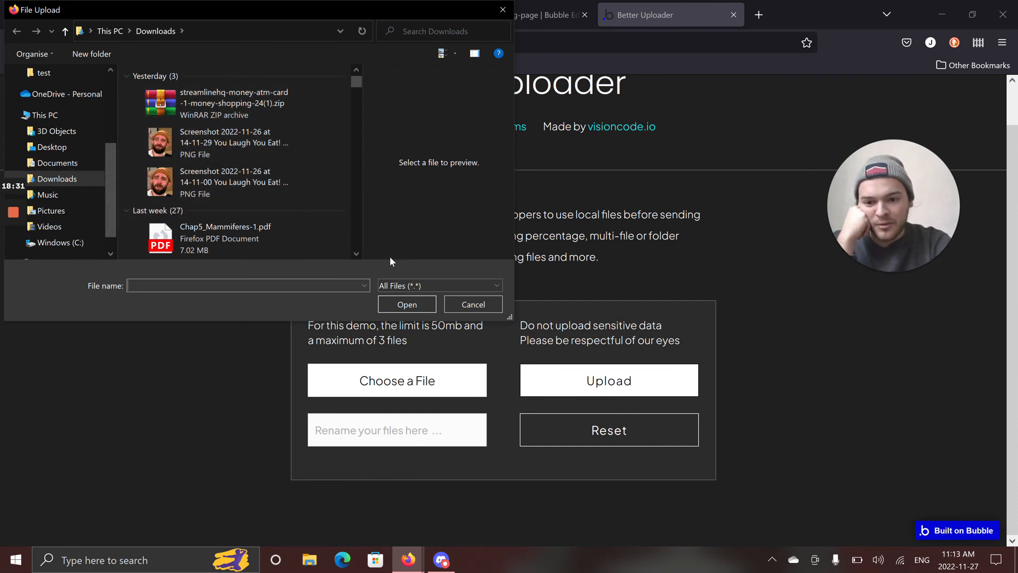
click(406, 287)
click(403, 295)
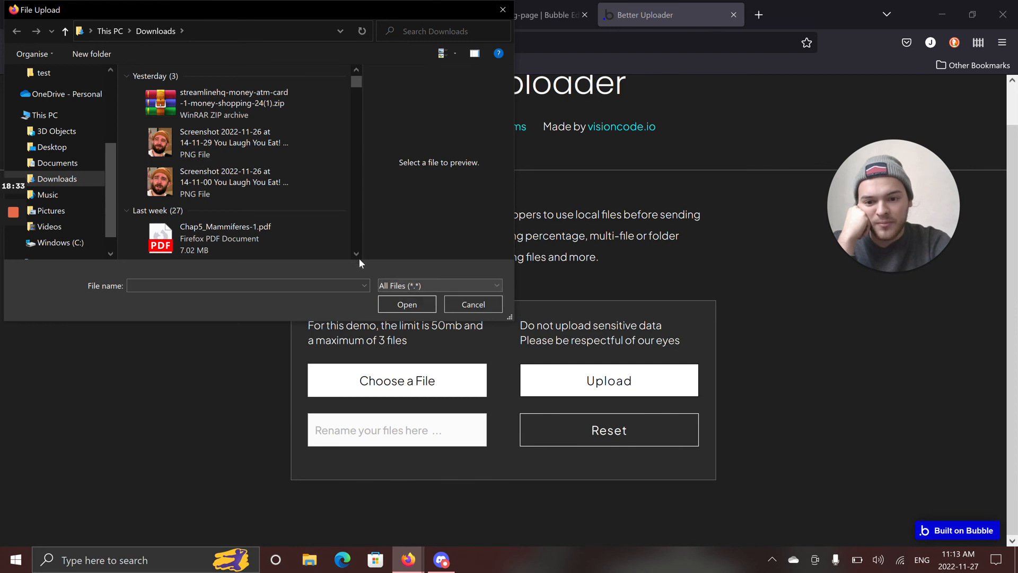
scroll(224, 121, down, 2)
scroll(223, 133, up, 5)
scroll(221, 125, down, 4)
scroll(250, 139, down, 2)
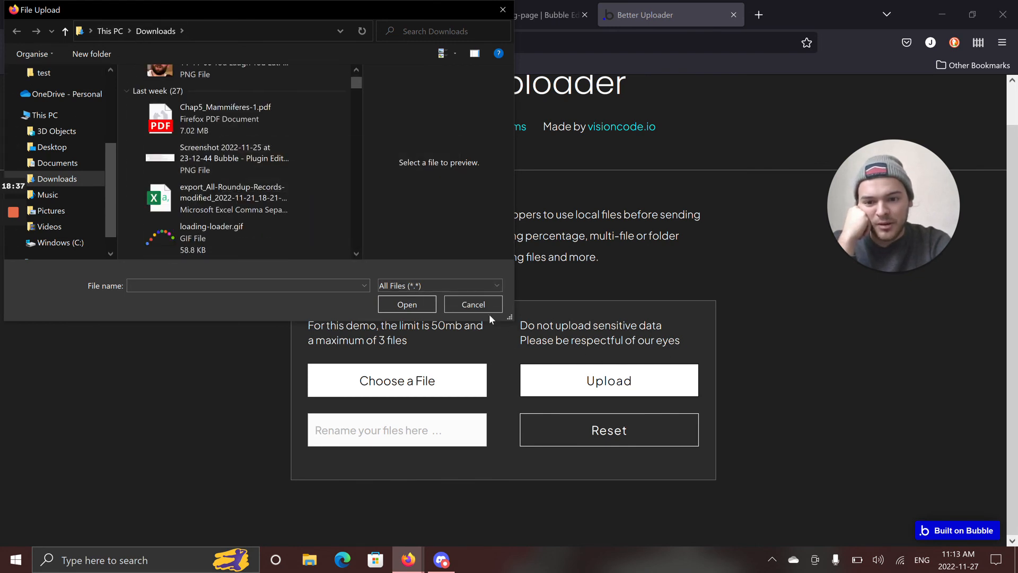
click(475, 306)
Return to the editor, show the documentation for Better Uploader's Suggested File Types property and set that property to .png.
click(530, 15)
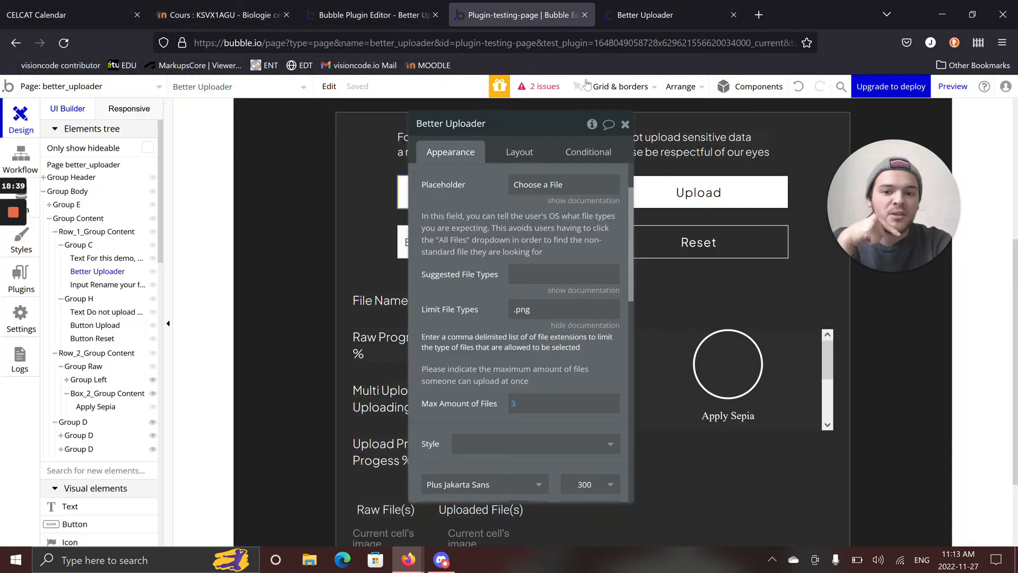
click(588, 290)
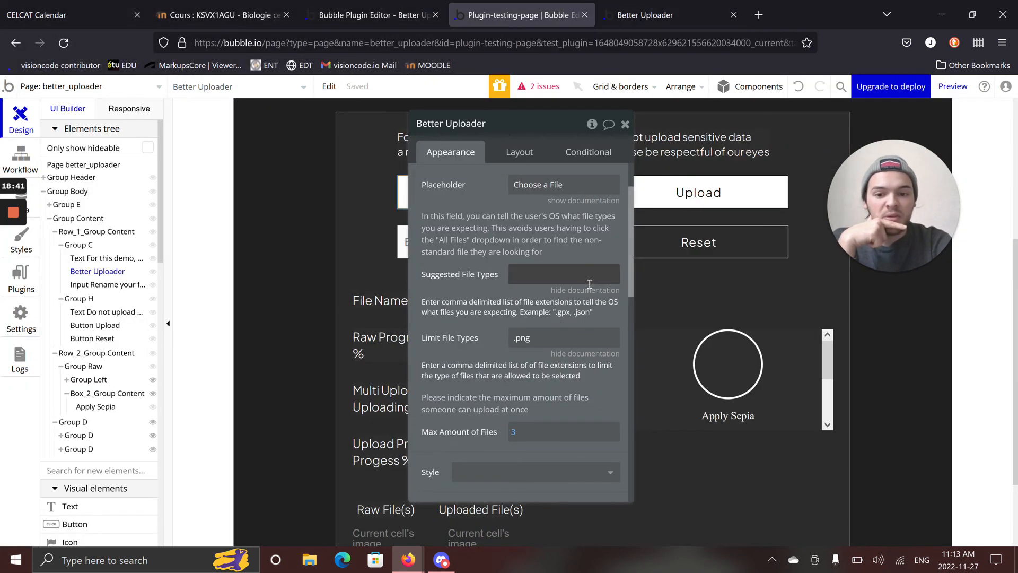
click(588, 275)
text(.png)
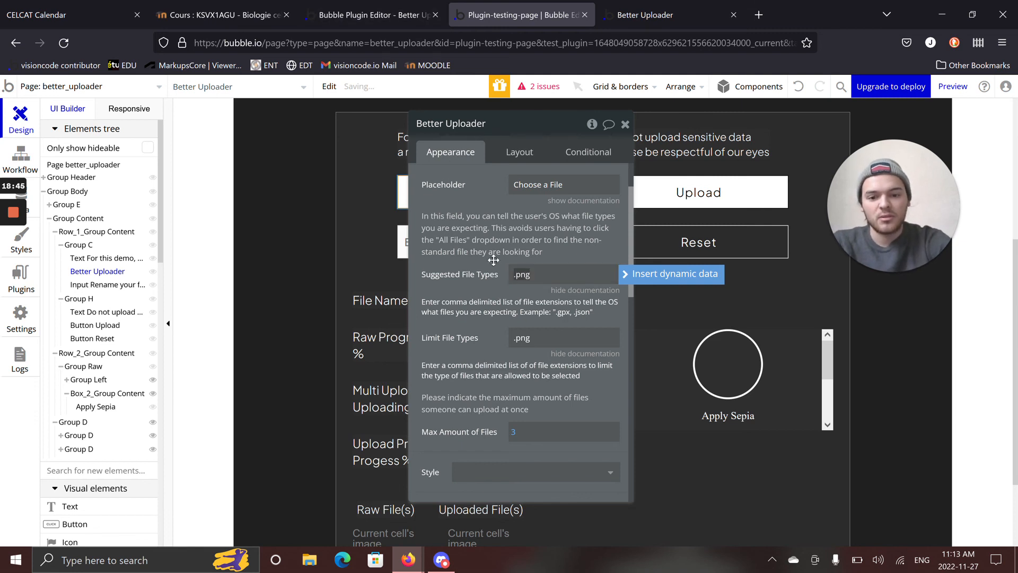
click(495, 260)
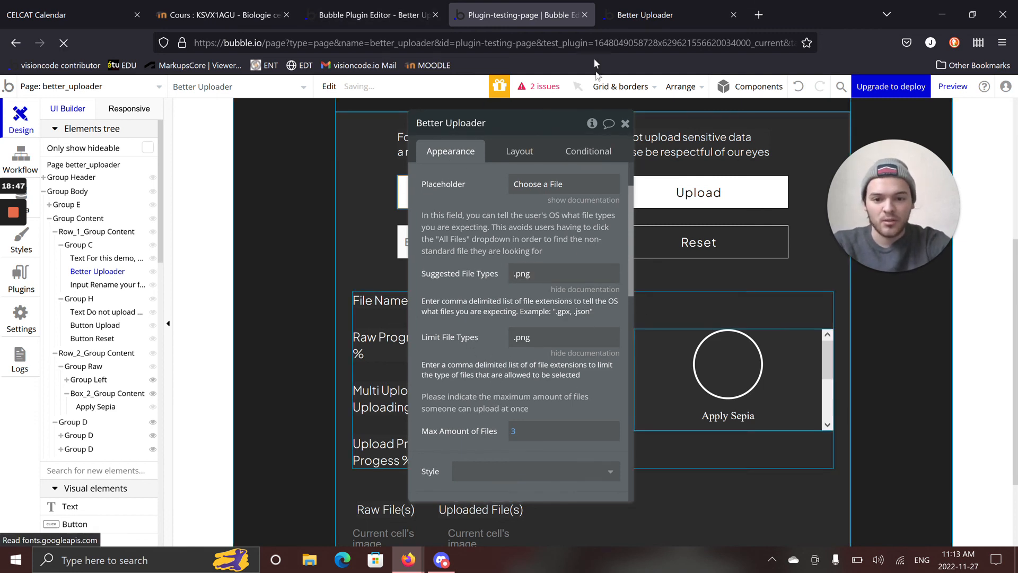
click(548, 272)
click(540, 336)
Refresh the Better Uploader preview and browse the suggested PNG files in Downloads through its file chooser.
click(672, 17)
key(F5)
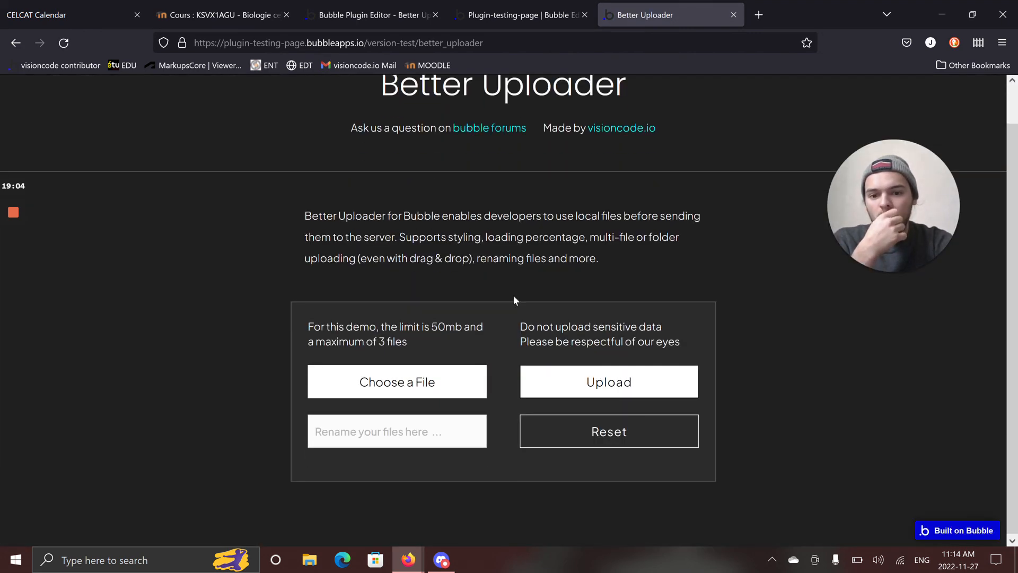
click(414, 393)
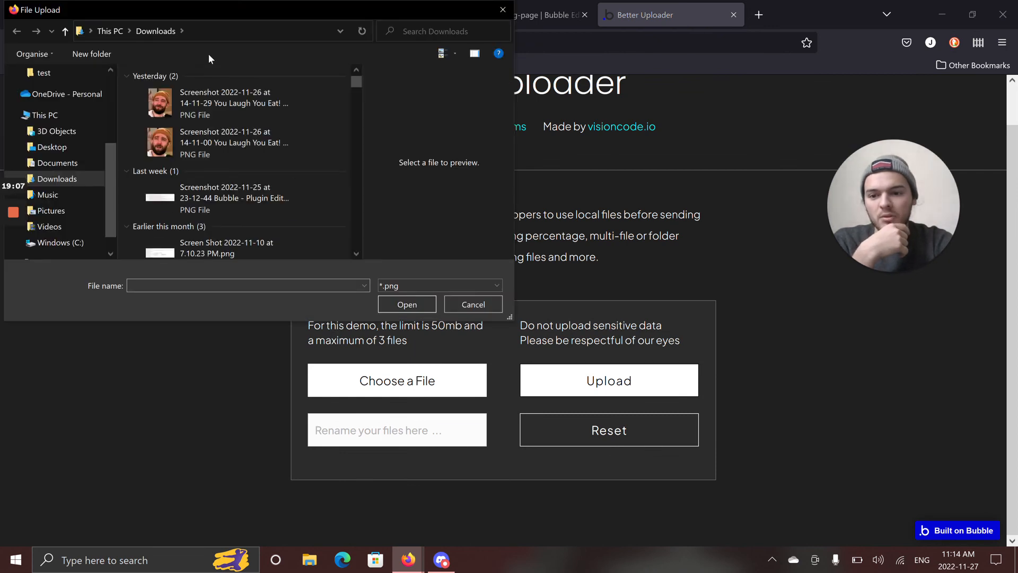
scroll(259, 129, down, 10)
scroll(259, 128, down, 10)
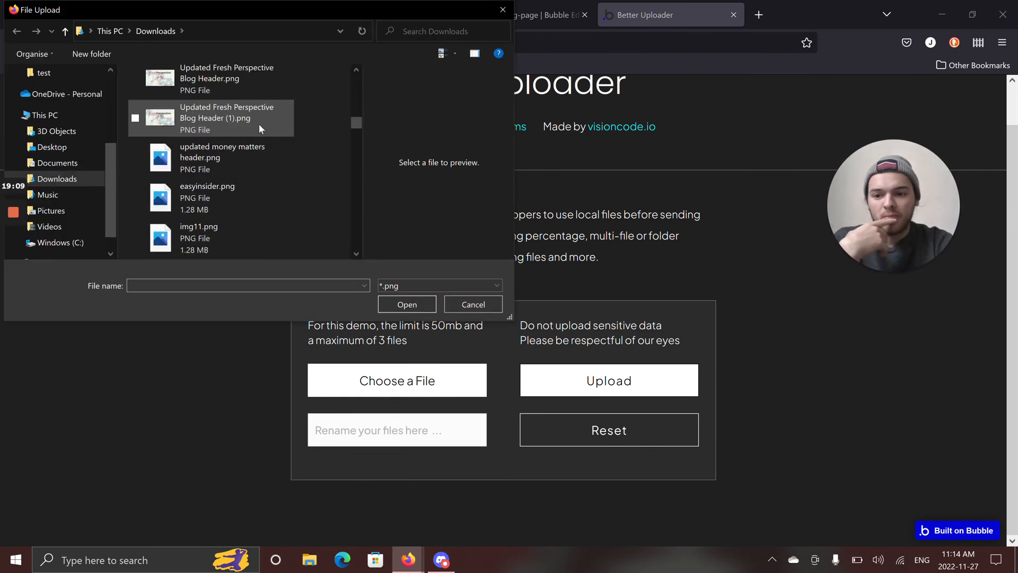
scroll(263, 123, up, 20)
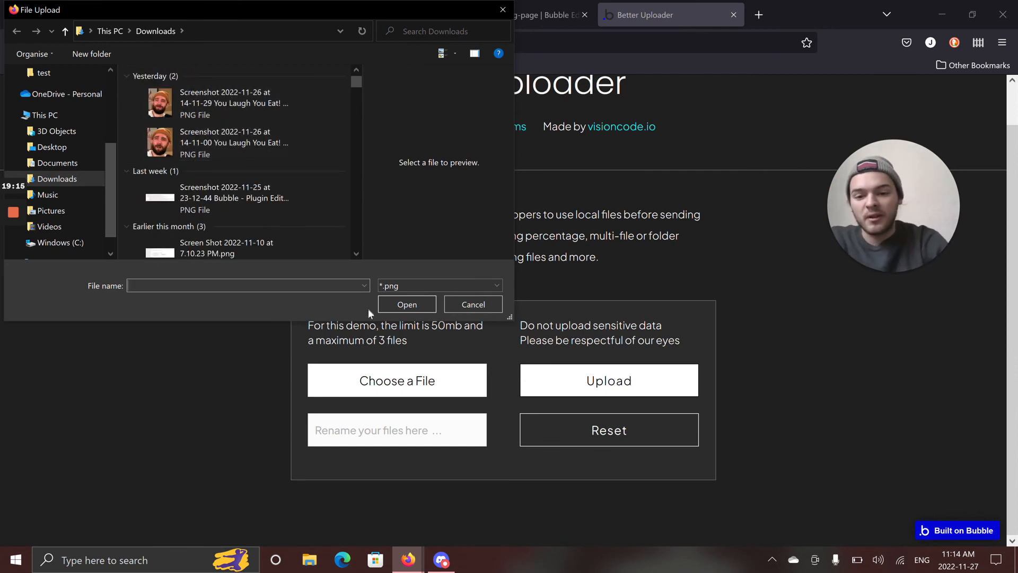
Switch the file chooser's filter between *.png and All Files, and try to choose streamlinehq-money-atm-card-1-money-shopping-24(1).zip.
click(392, 285)
click(419, 295)
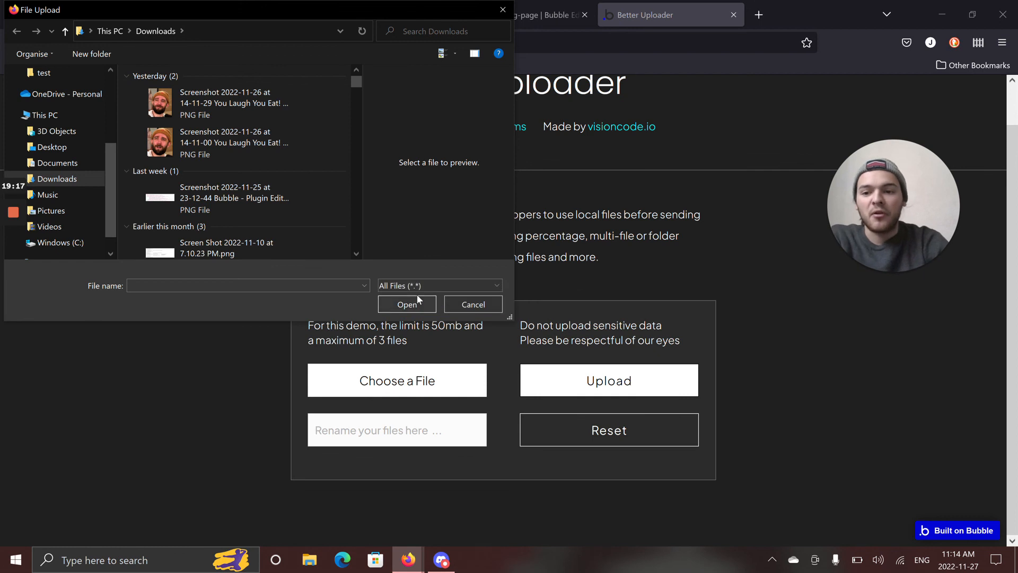
click(392, 286)
click(394, 309)
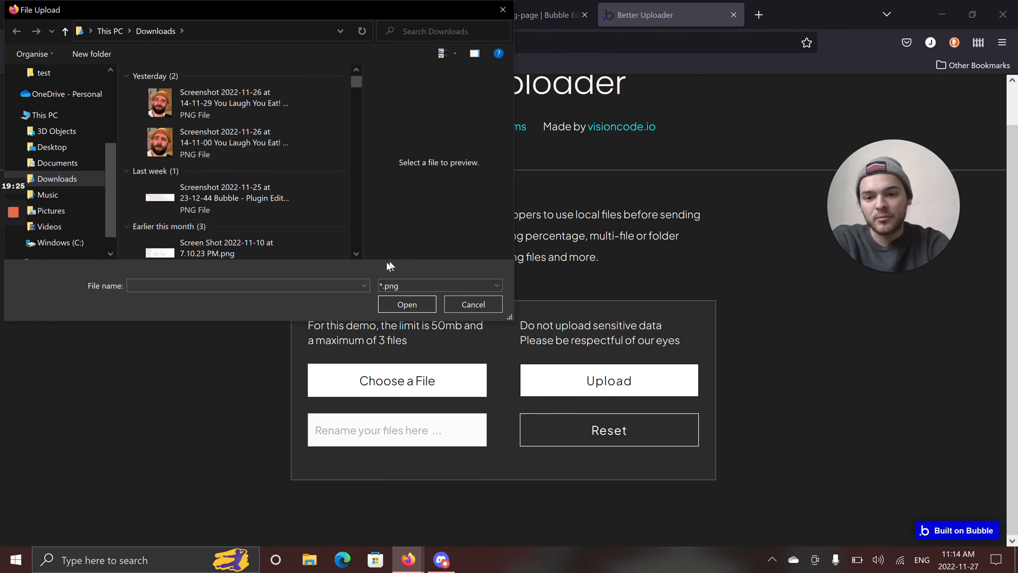
click(402, 284)
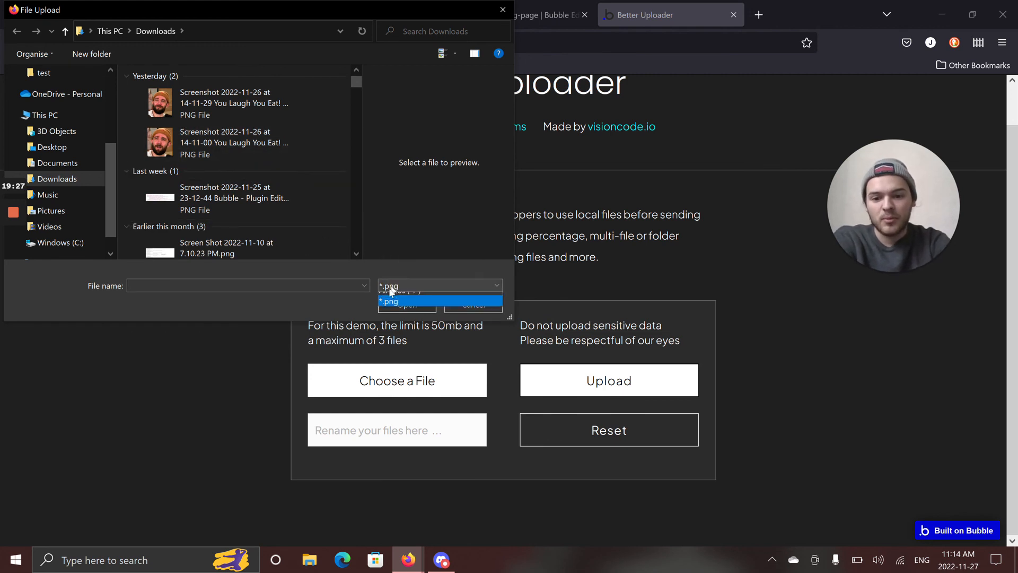
click(414, 280)
click(414, 280)
click(408, 298)
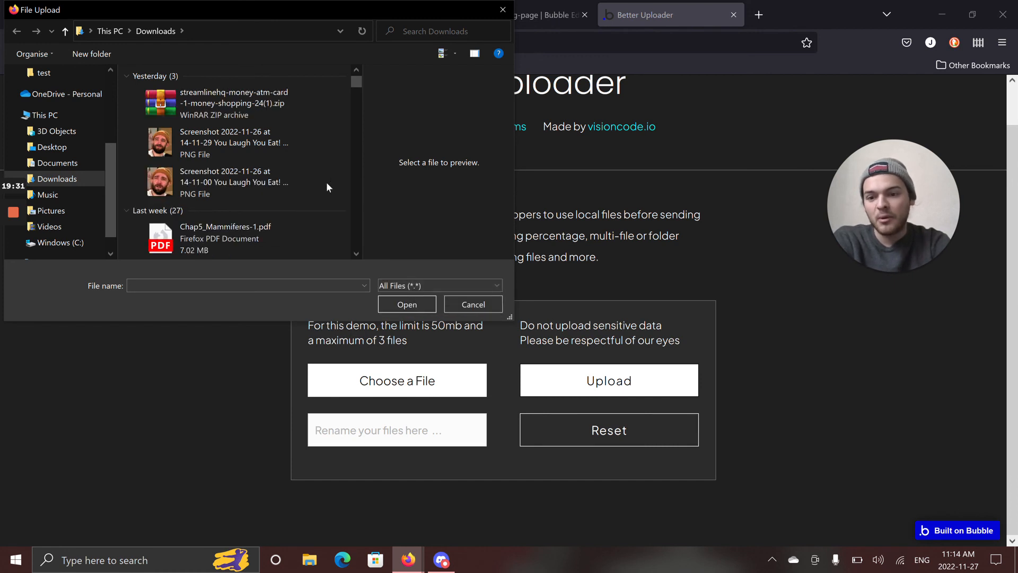
click(260, 93)
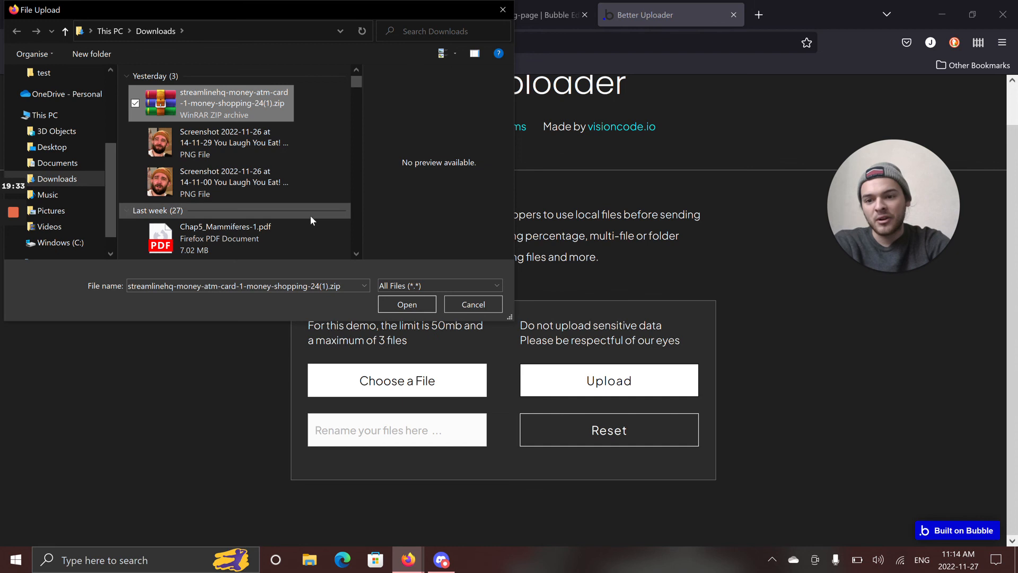
click(407, 304)
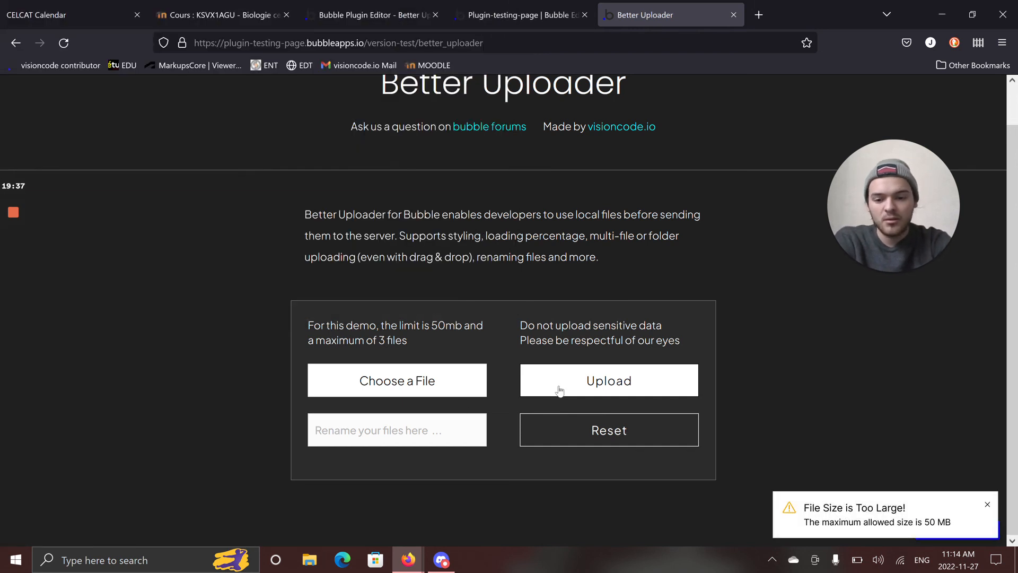
Choose Screenshot 2022-11-25 at 23-12-44 Bubble - Plugin Editor.png for the uploader and apply the sepia effect to it.
click(453, 380)
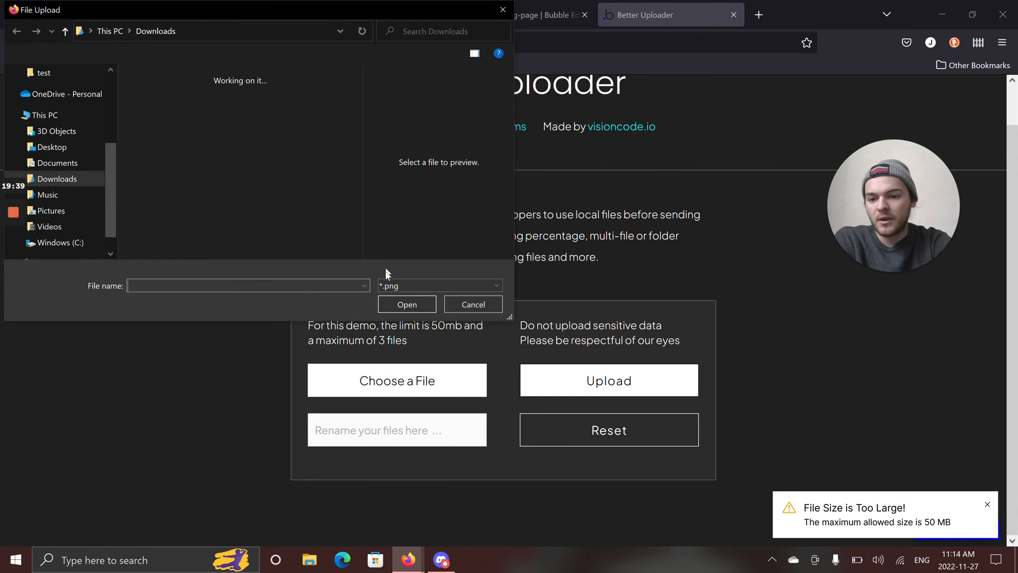
click(283, 212)
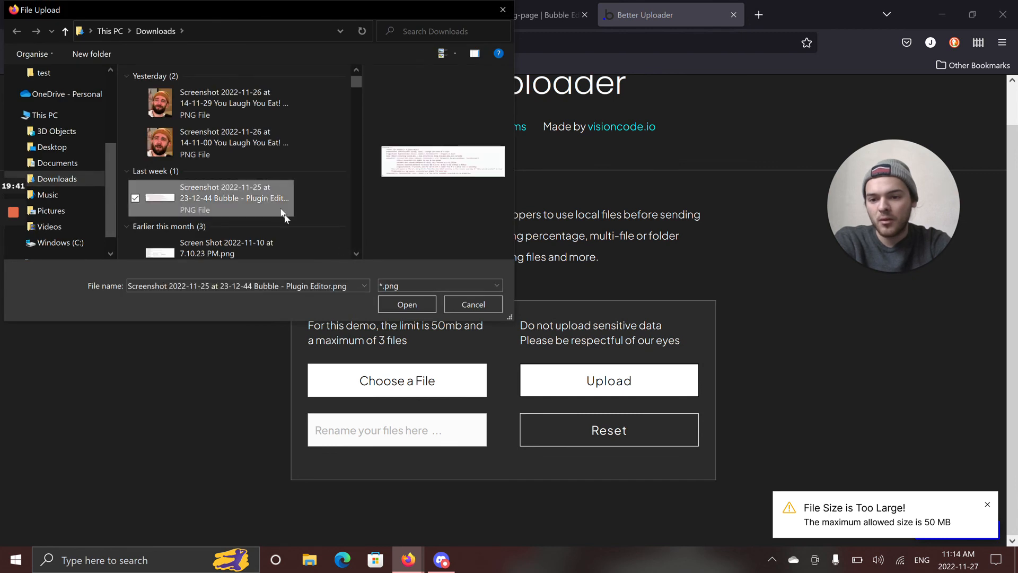
click(413, 304)
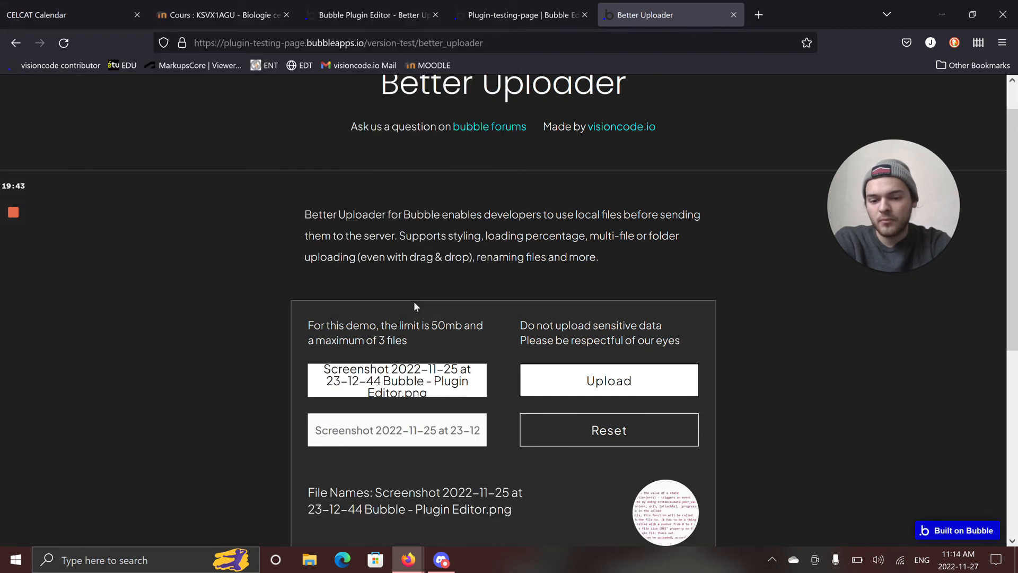
scroll(414, 306, down, 3)
scroll(587, 392, down, 2)
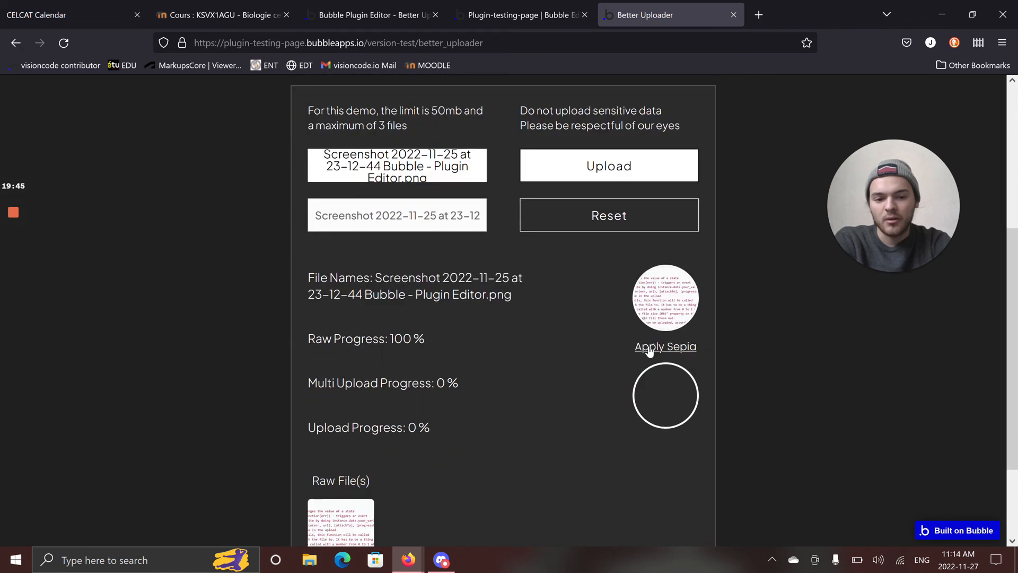
click(650, 352)
Return to the editor, try .mp4 and video as Better Uploader's Suggested File Types, and leave that property empty.
click(497, 11)
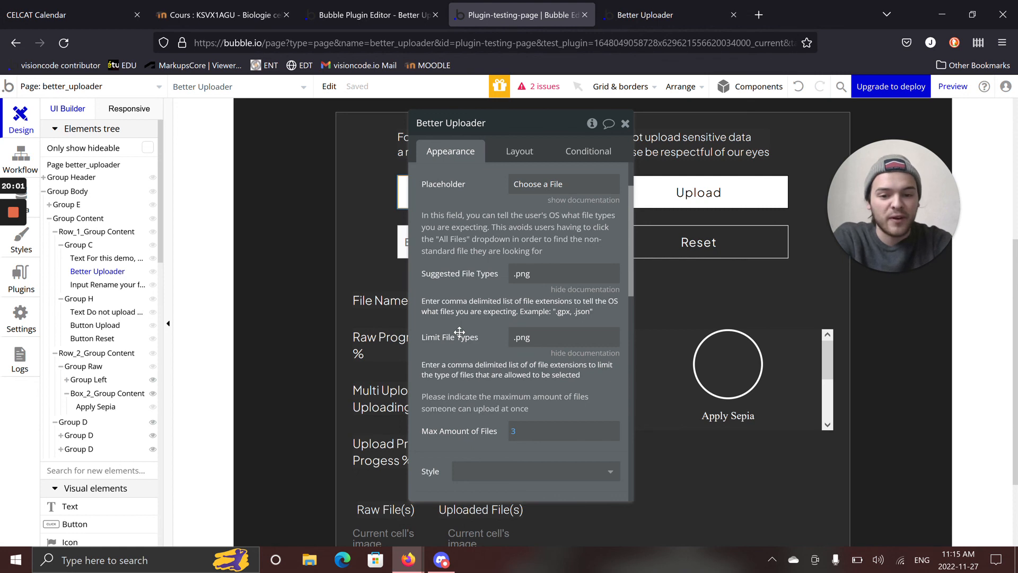
click(528, 274)
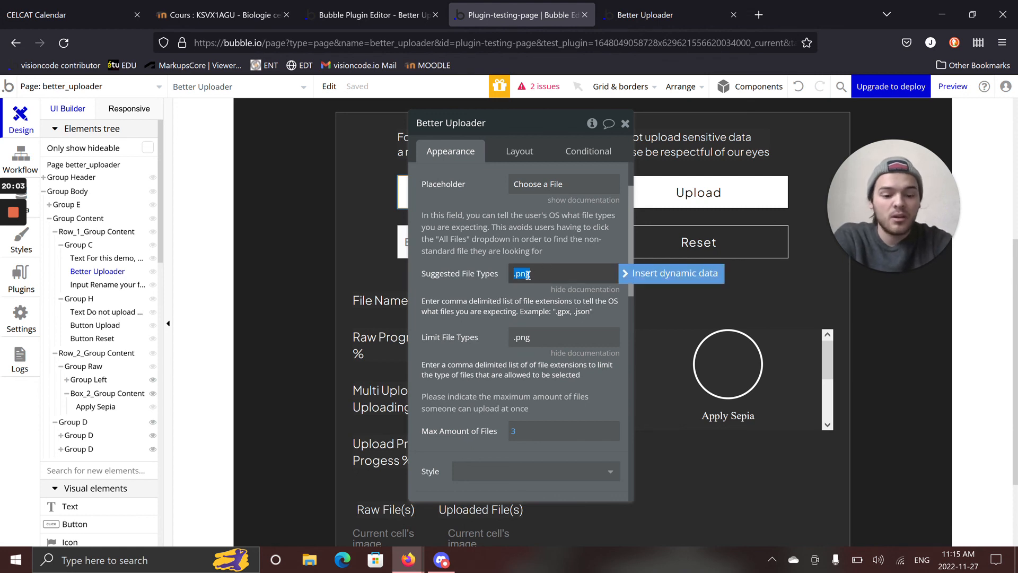
click(527, 274)
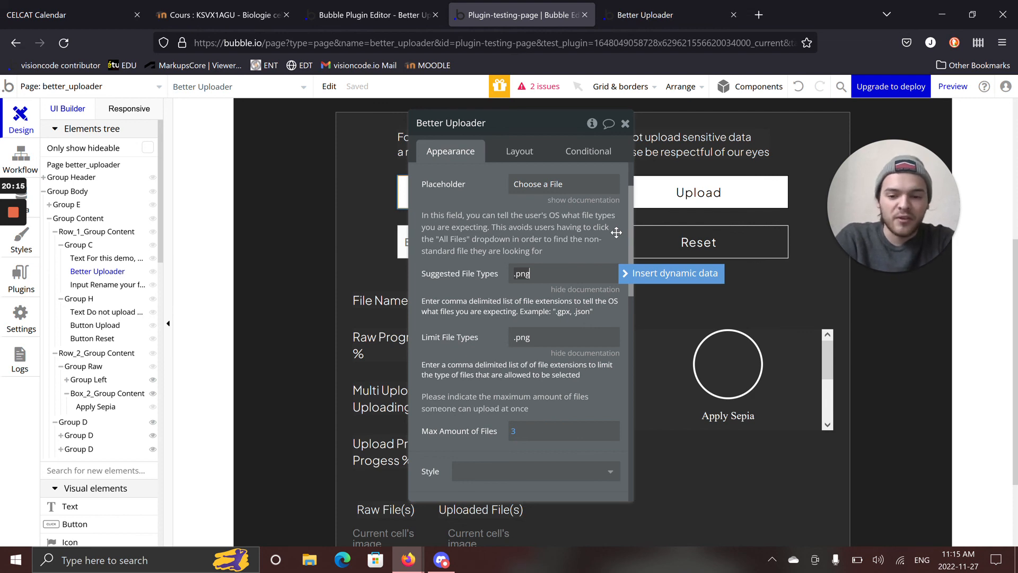
key(BackSpace)
key(BackSpace)
key(BackSpace)
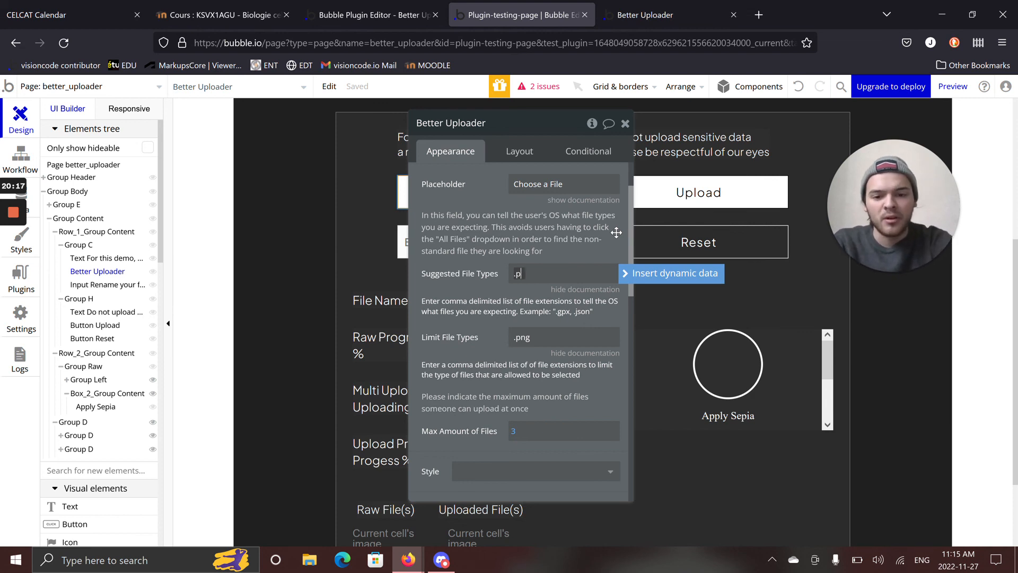
text(p)
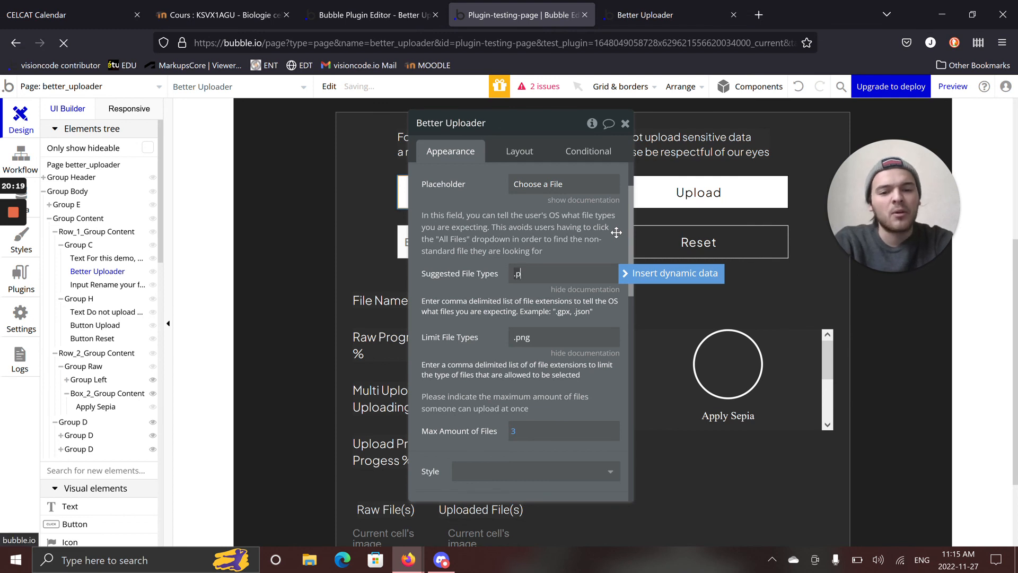
key(BackSpace)
text(mp4)
key(BackSpace)
key(BackSpace)
key(BackSpace)
key(BackSpace)
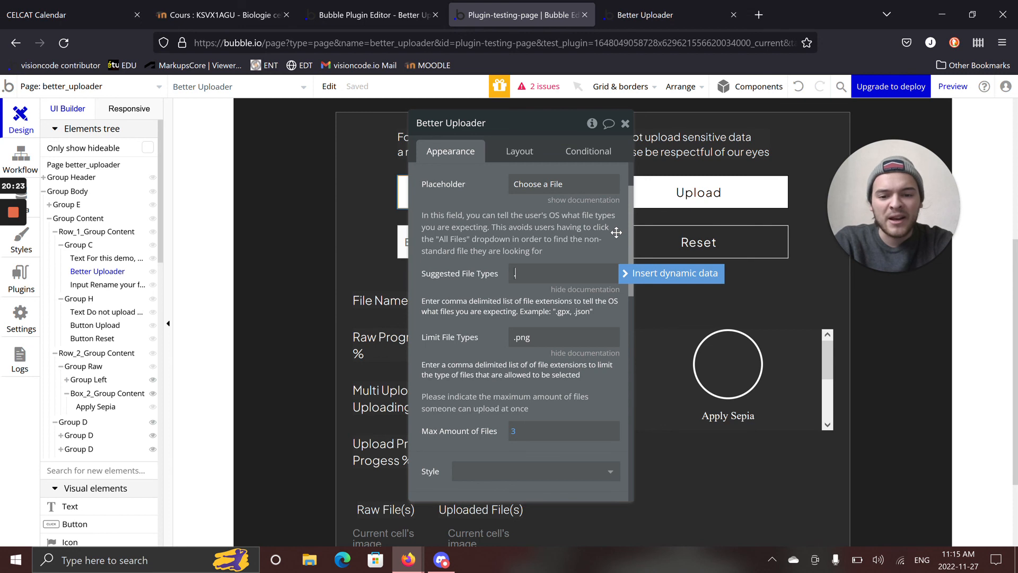
text(vid)
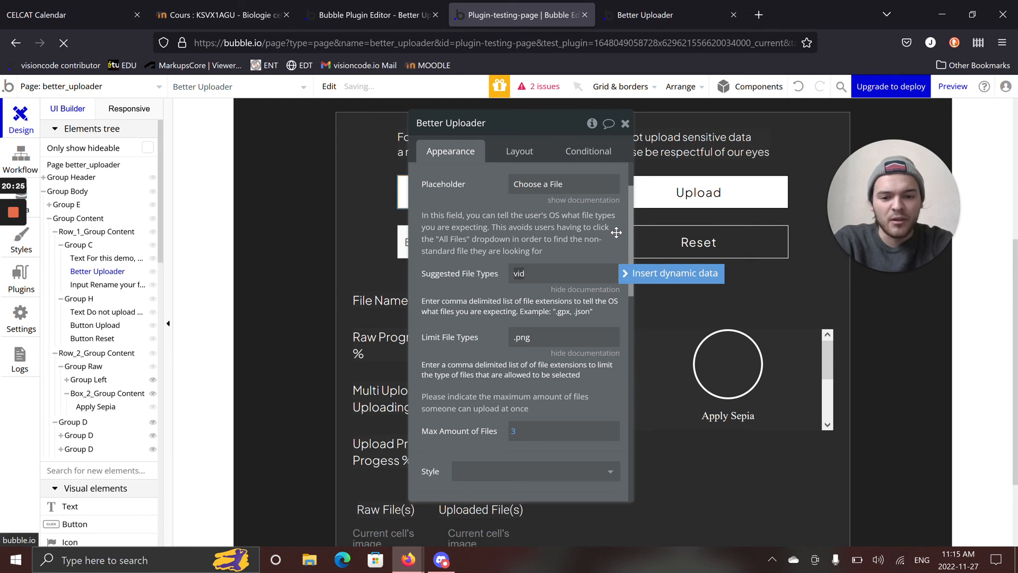
text(eo)
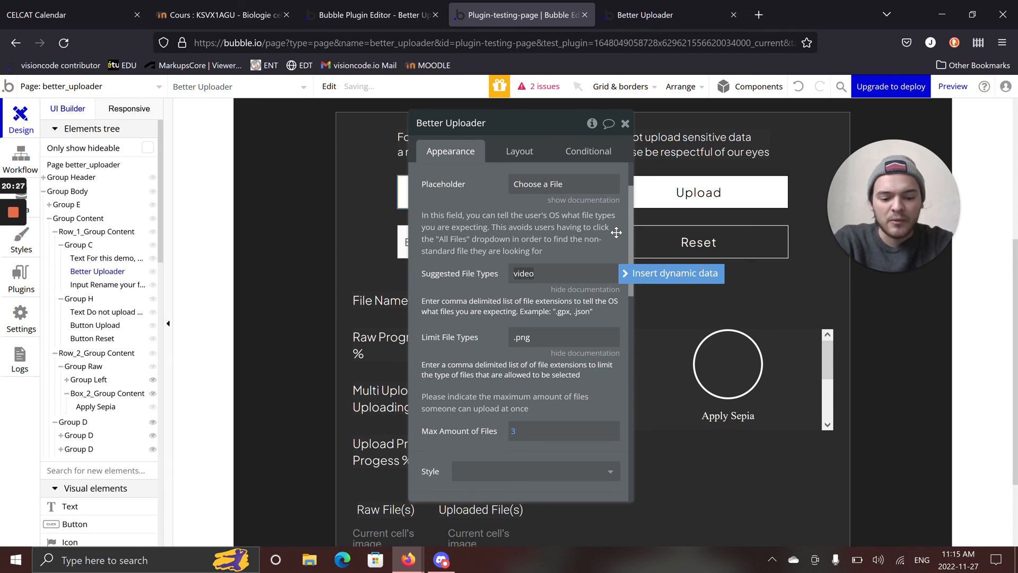
key(ctrl+BackSpace)
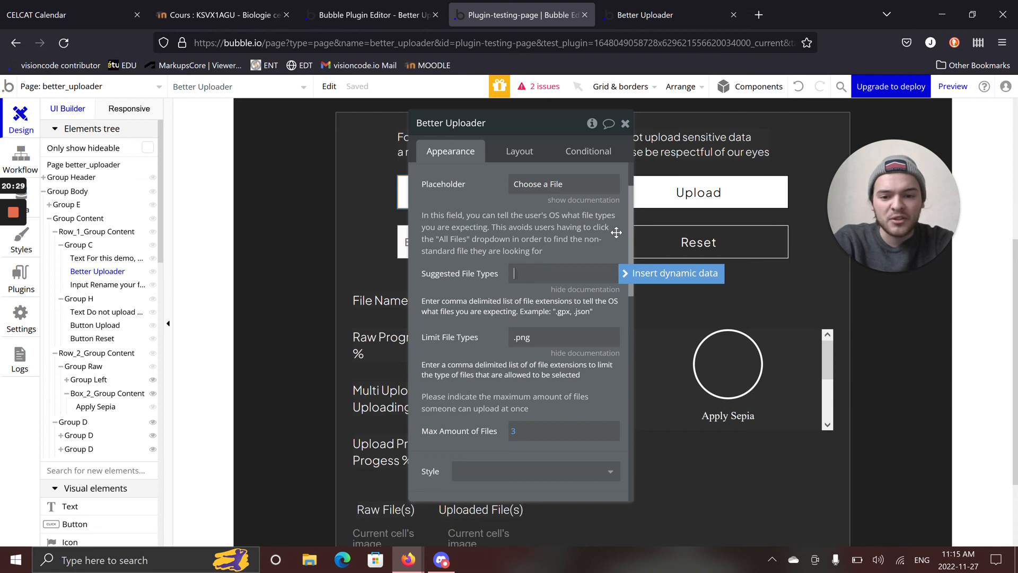
Clear the .png value from Better Uploader's Limit File Types property.
click(551, 336)
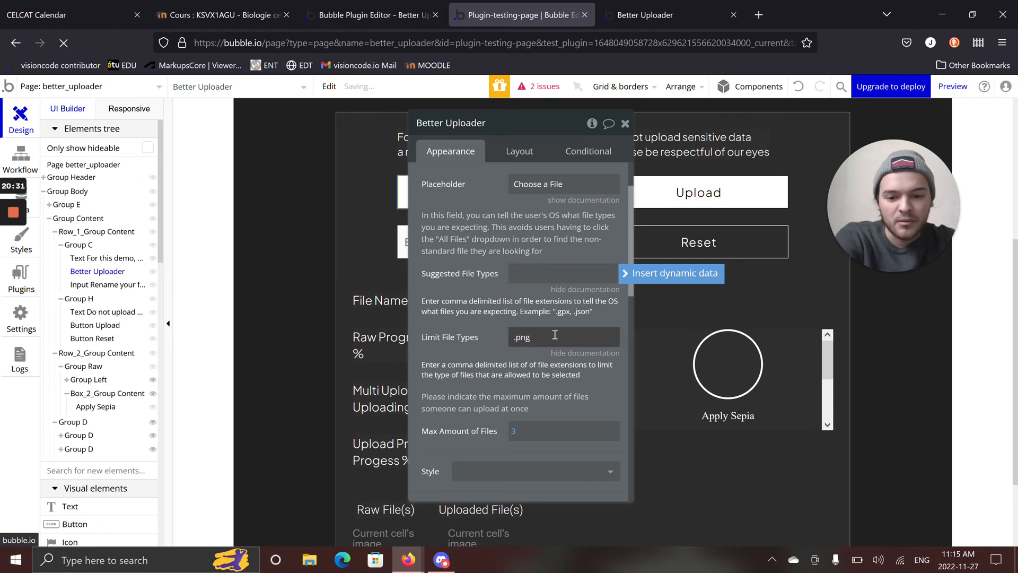
double_click(531, 338)
key(BackSpace)
click(482, 325)
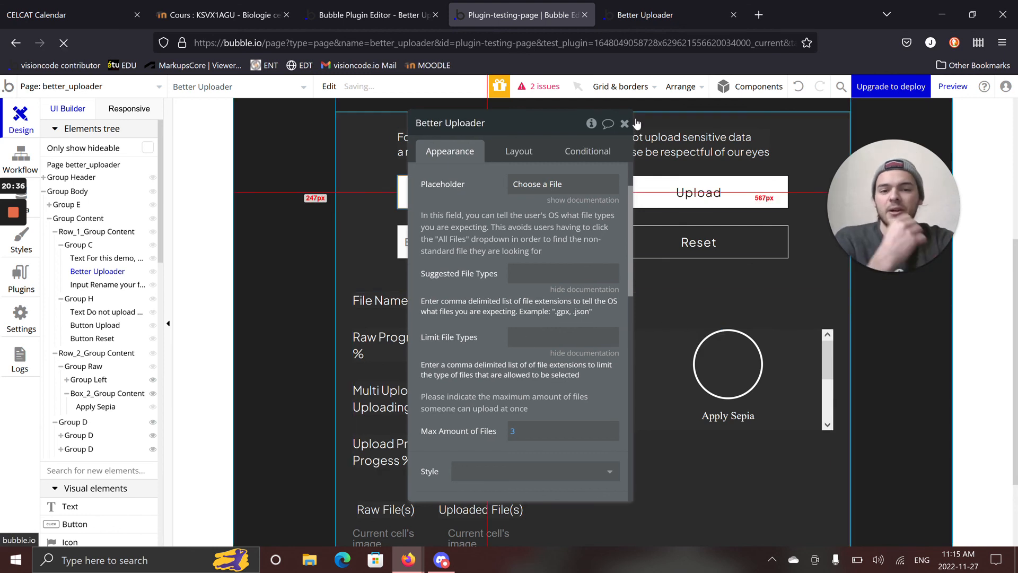
Return to the Better Uploader preview and look over the page from the selected file's details up to the heading.
click(638, 24)
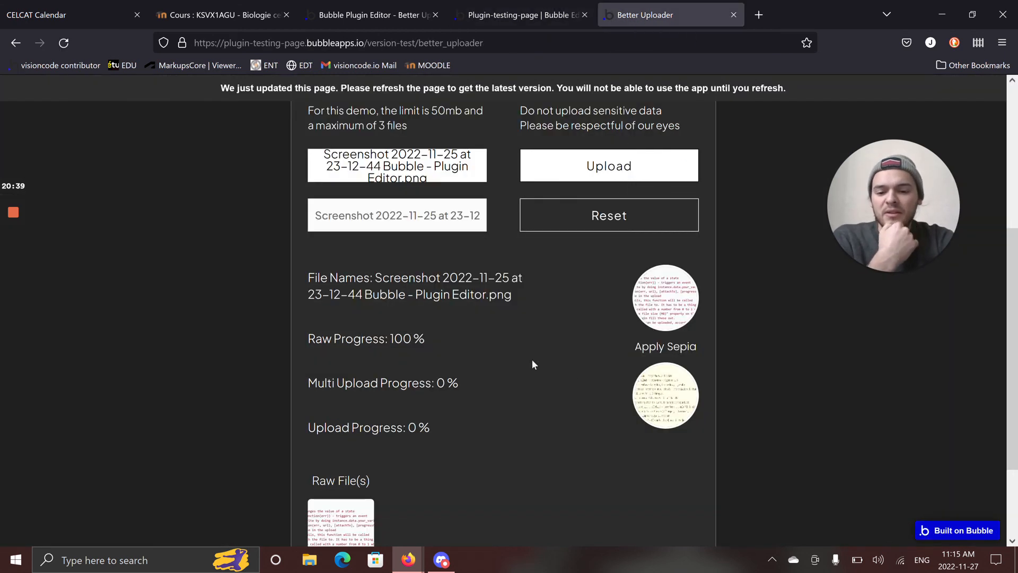
scroll(503, 342, down, 2)
scroll(522, 286, up, 5)
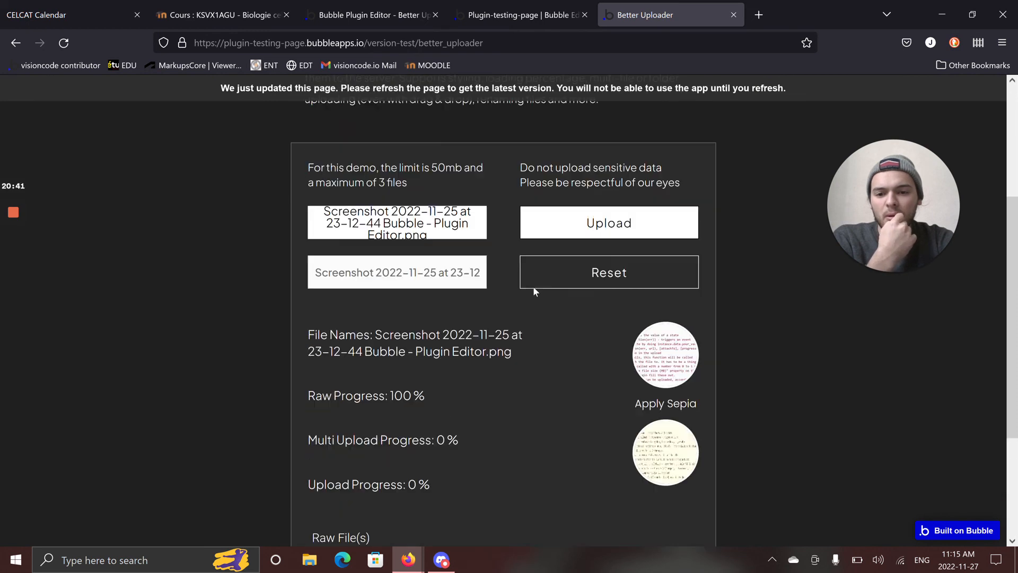
scroll(513, 331, up, 3)
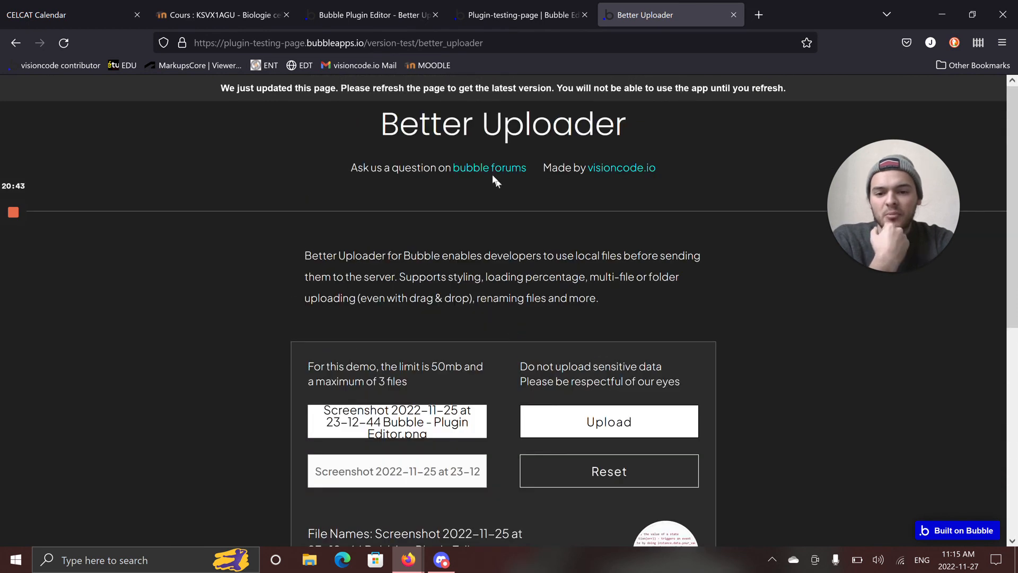